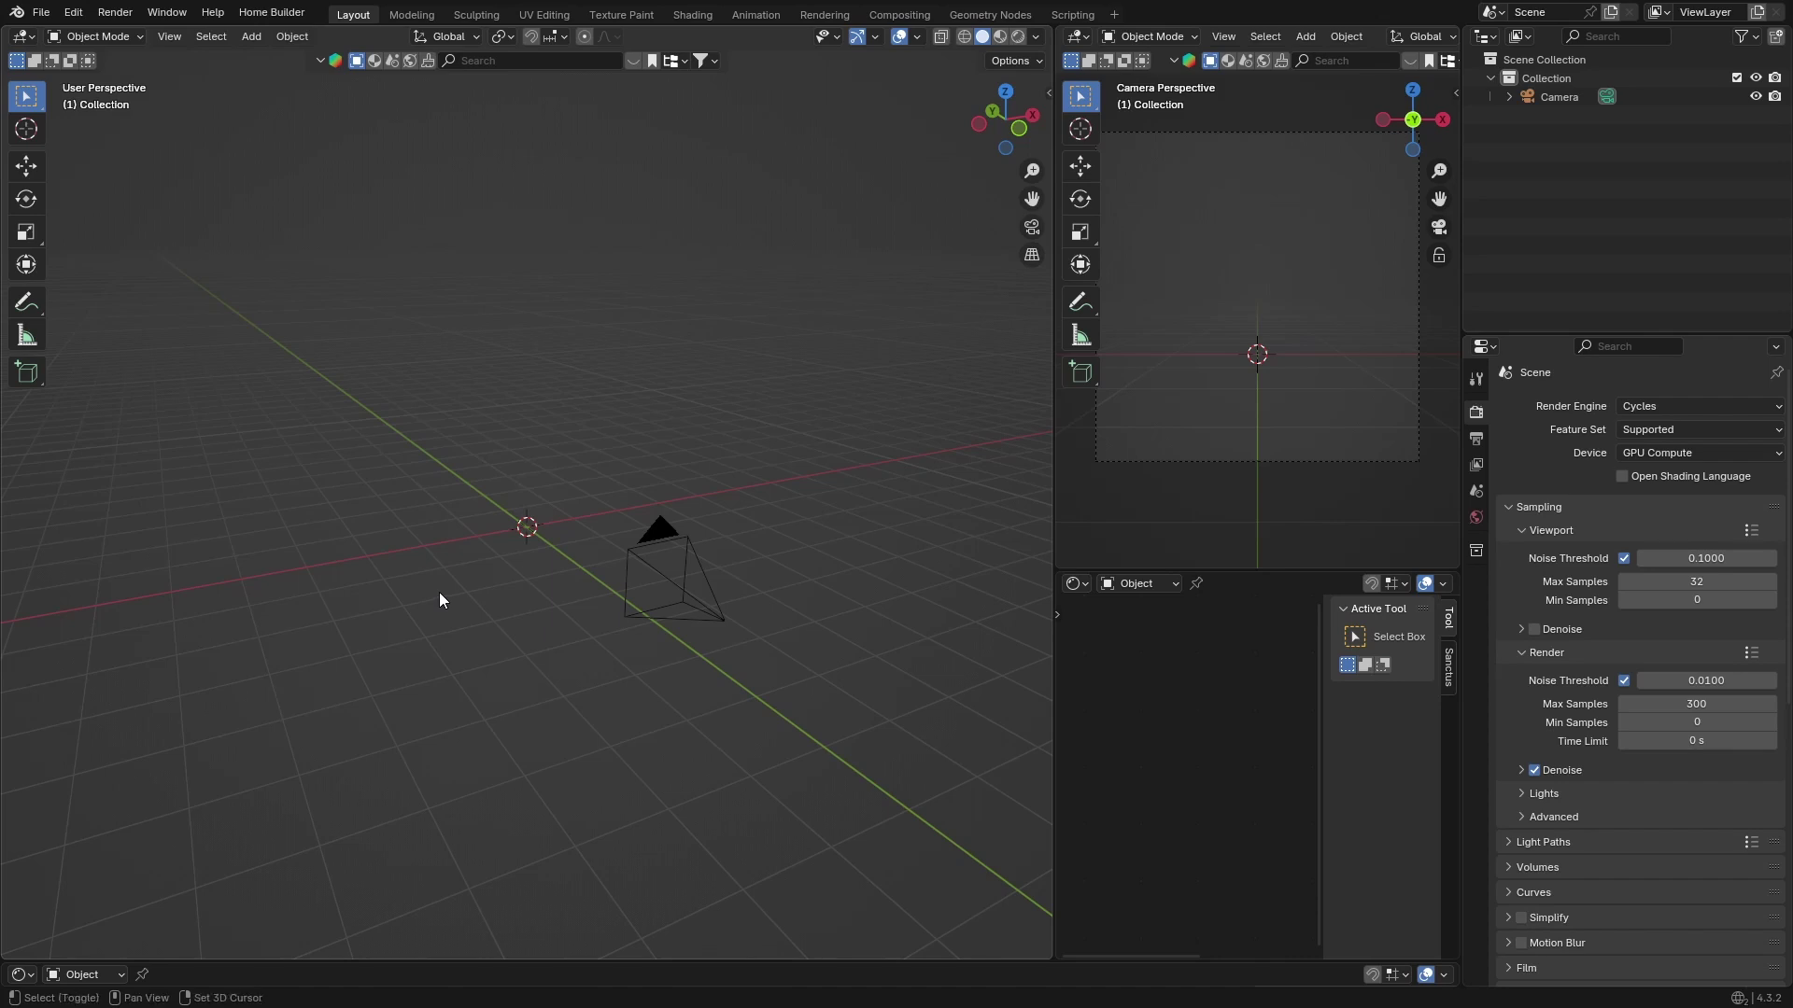
- Bring up the Add menu in the camera-only Cycles scene
key(shift+a)
- Add a cylinder mesh and stretch it tall along Z
mouse_move(394, 625)
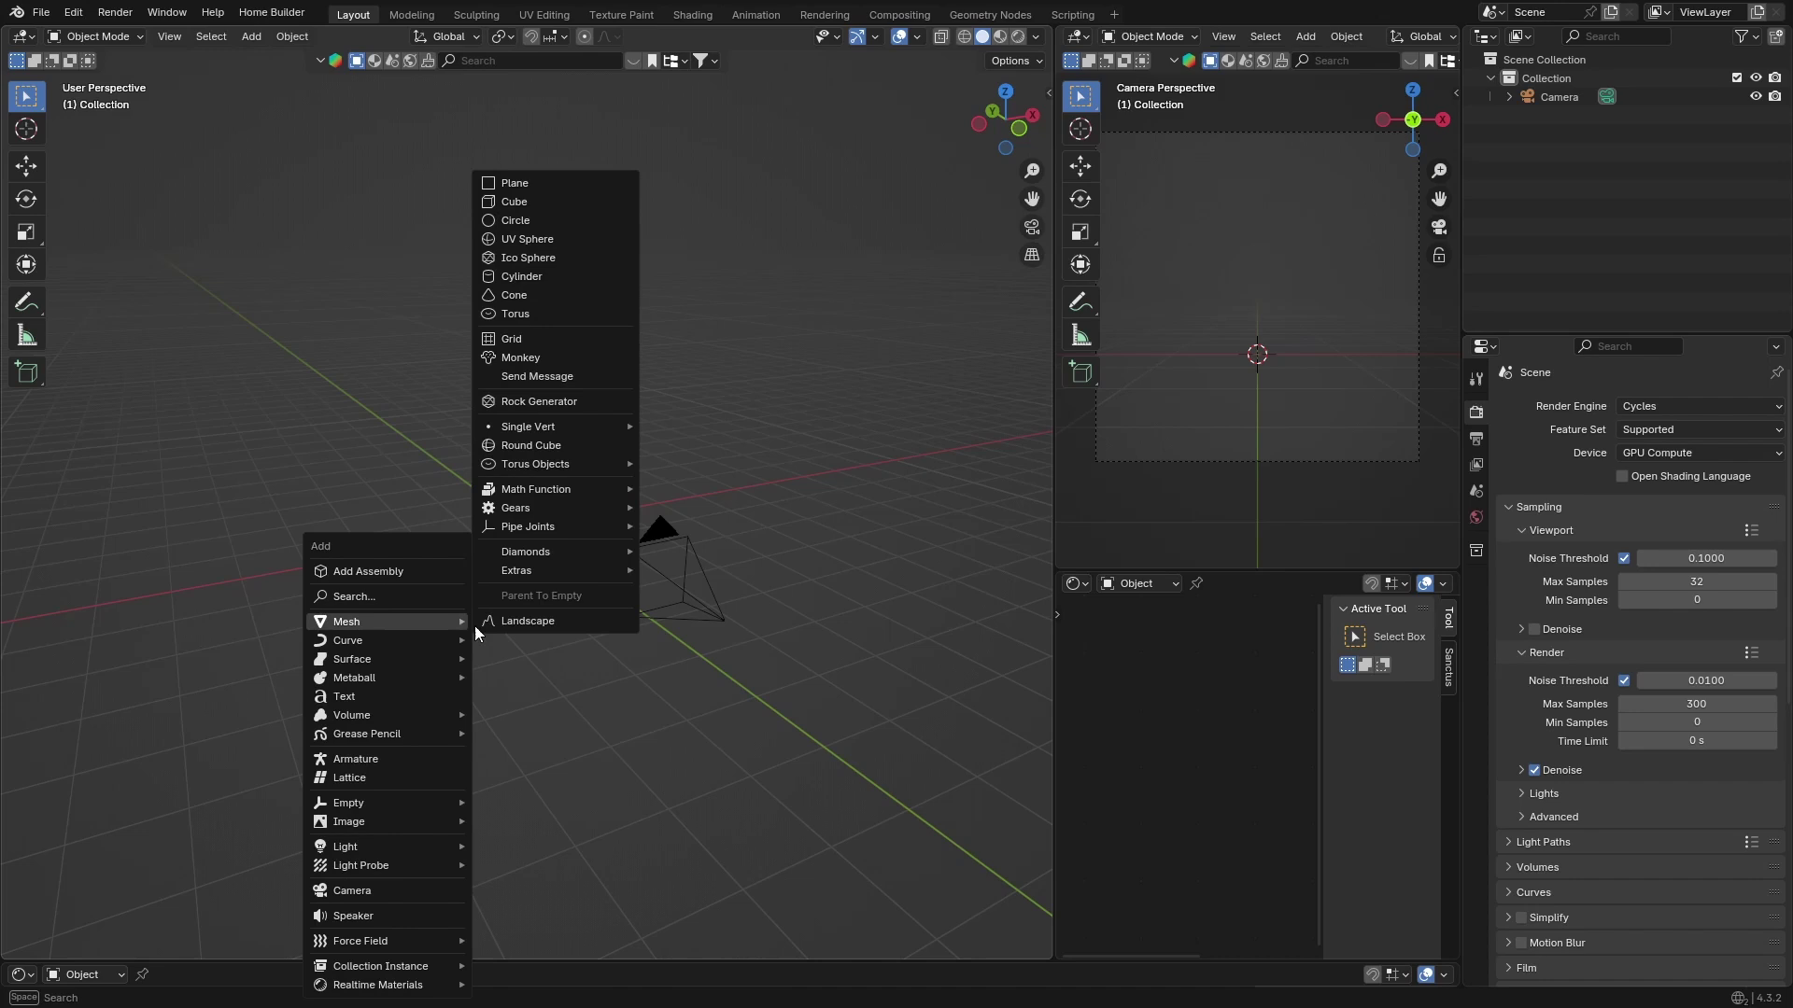
click(524, 275)
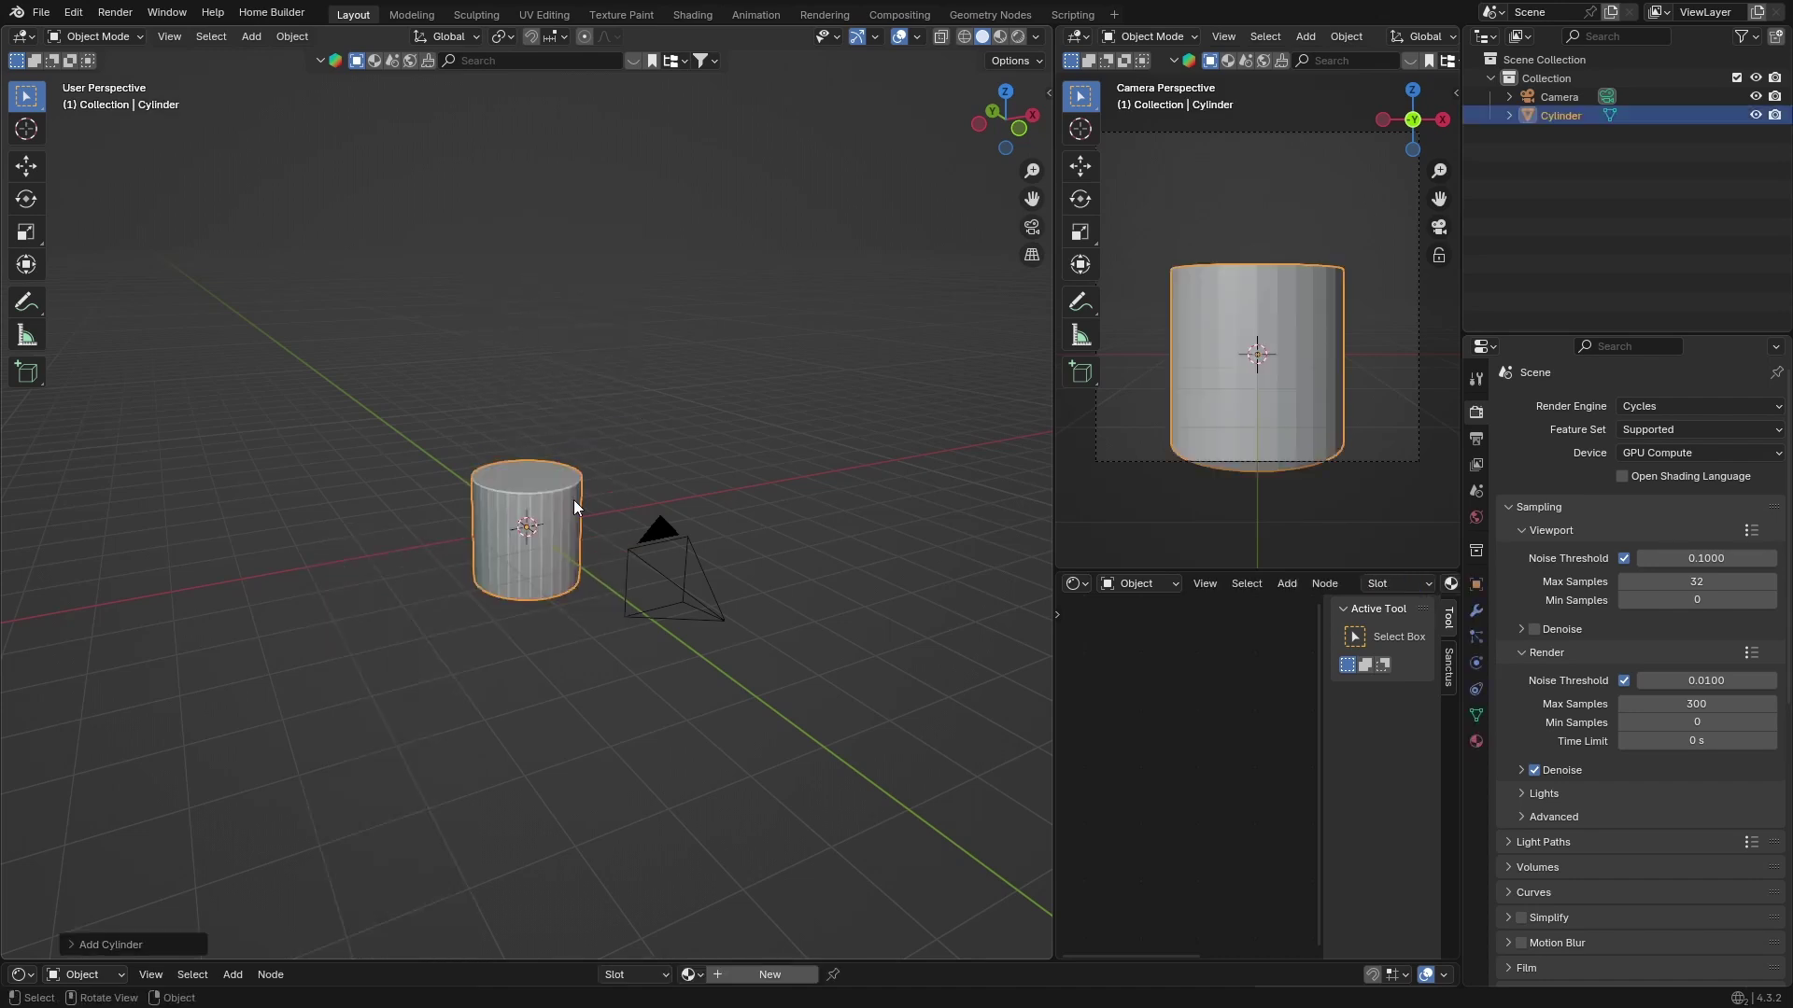
click(26, 239)
drag(529, 463, 525, 276)
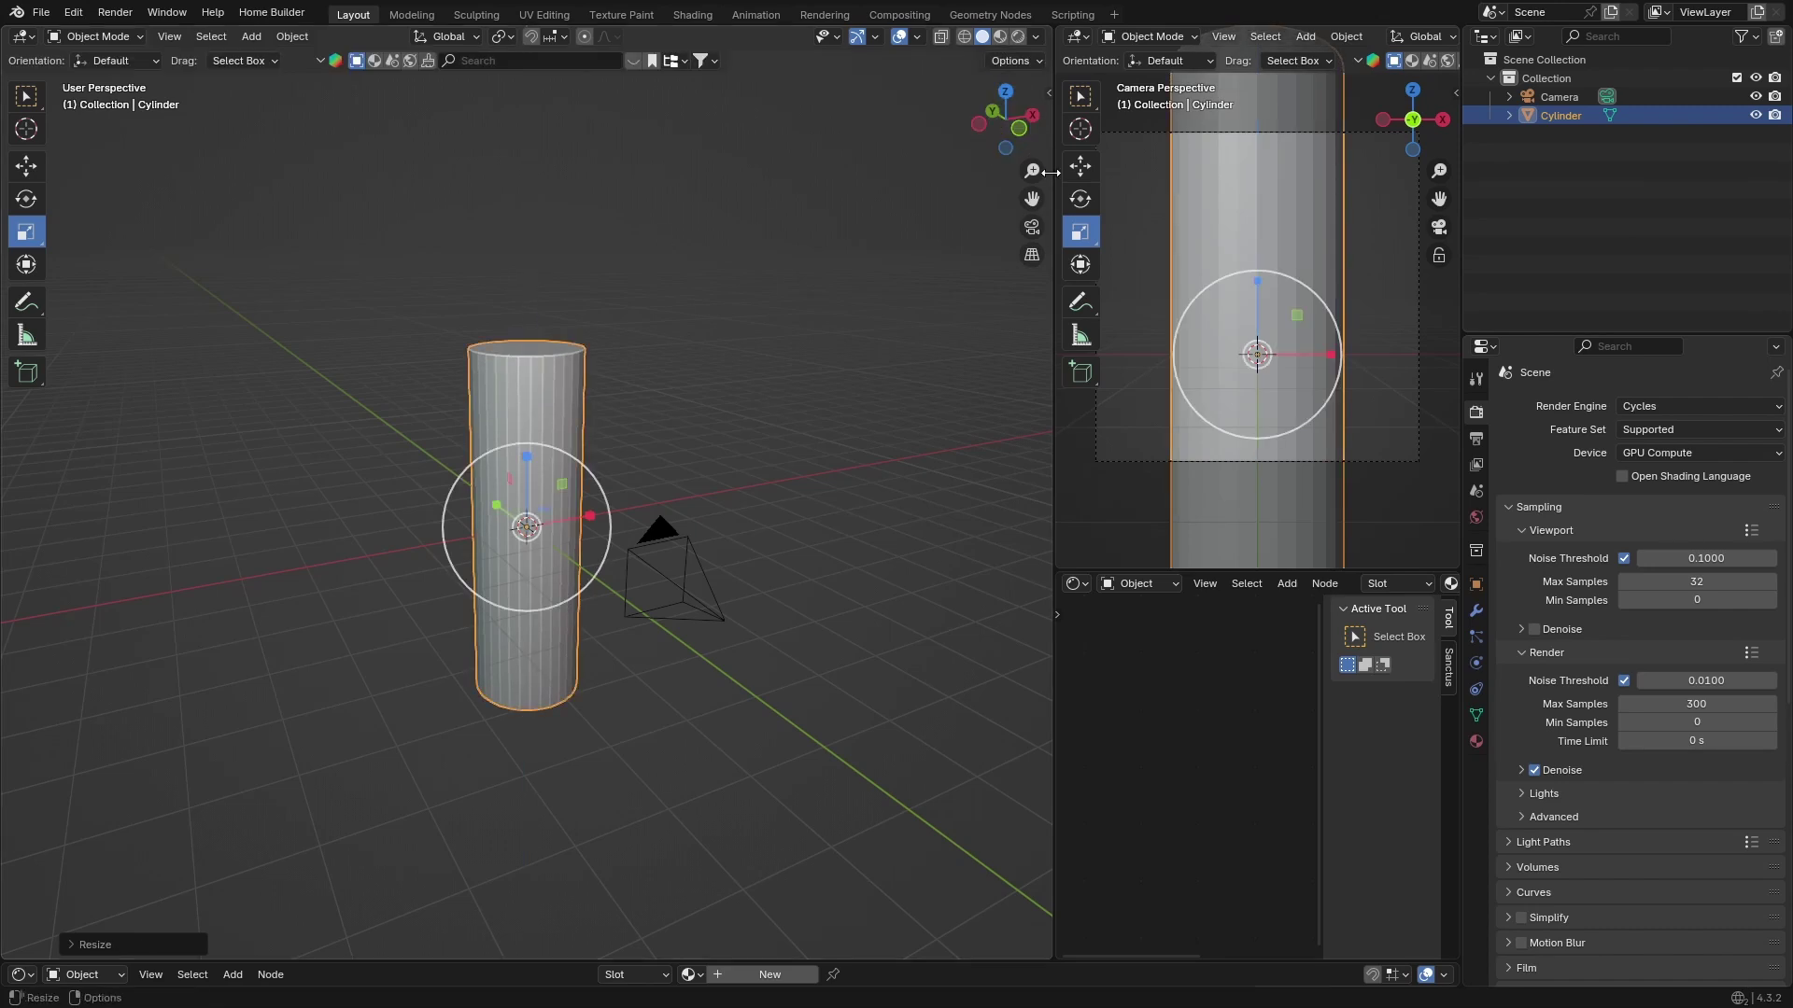
- Raise the cylinder straight up along Z so it sits above the ground
click(1027, 122)
key(g)
key(z)
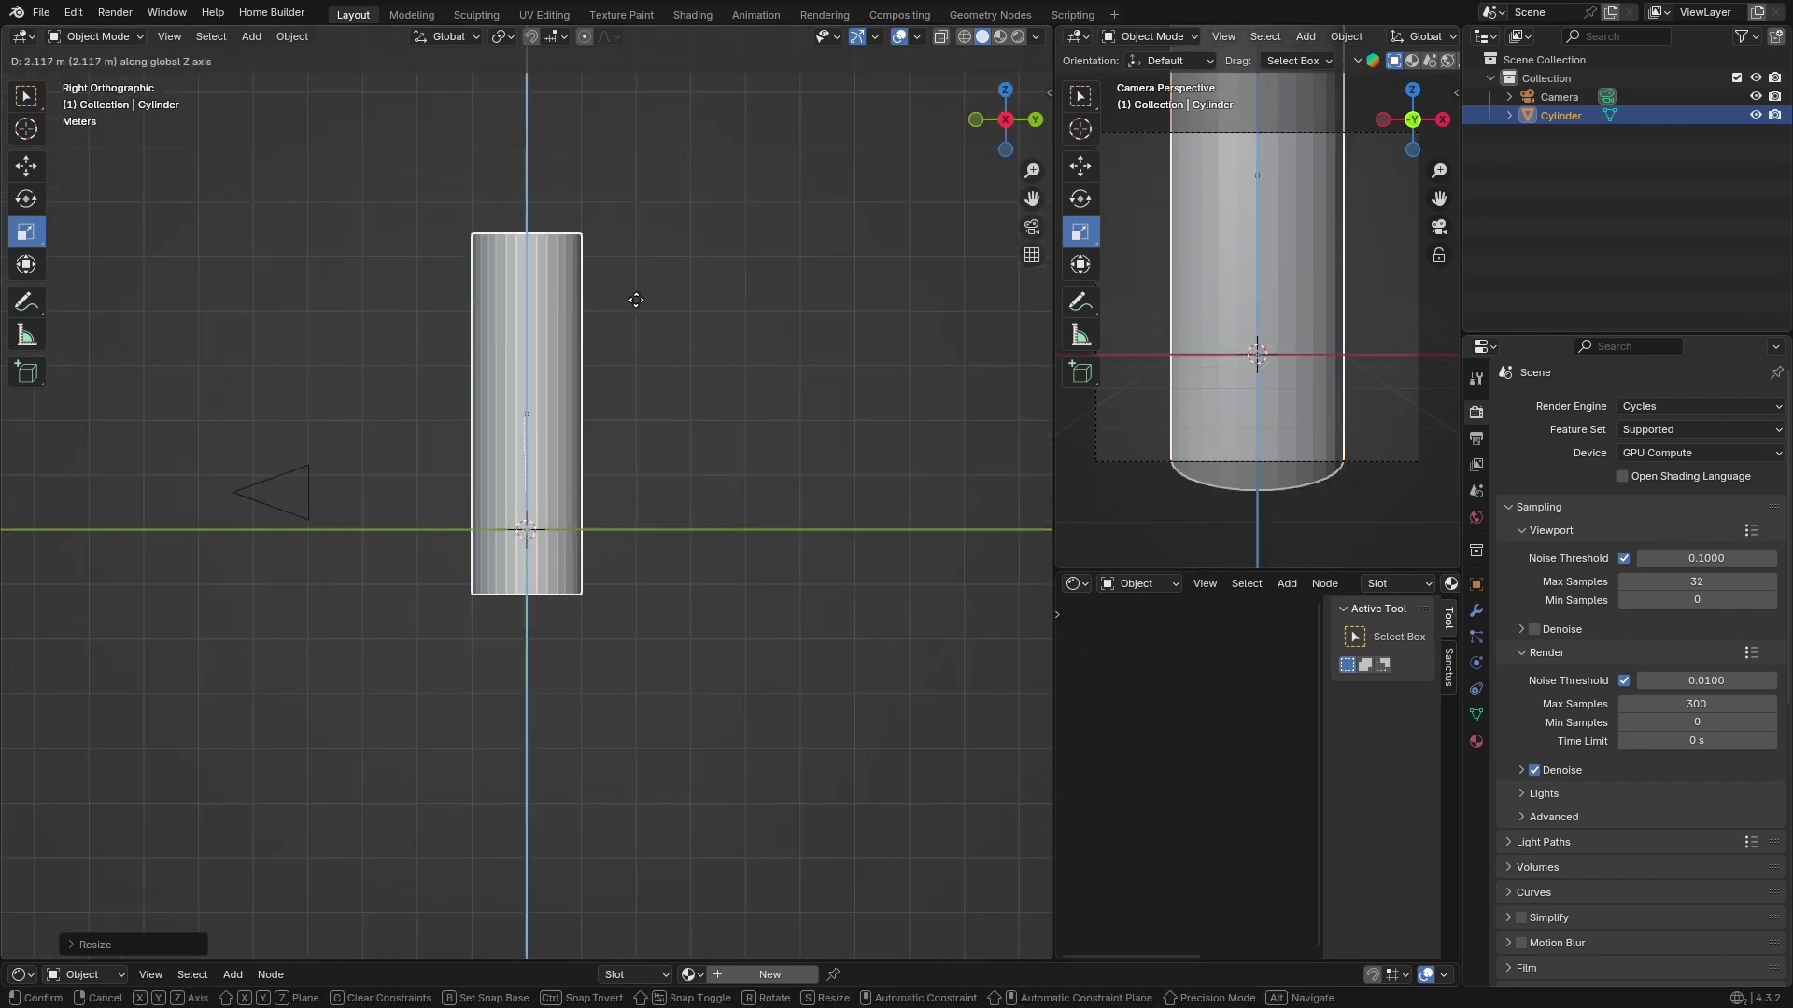
click(628, 172)
middle_drag(424, 404, 293, 375)
key(Tab)
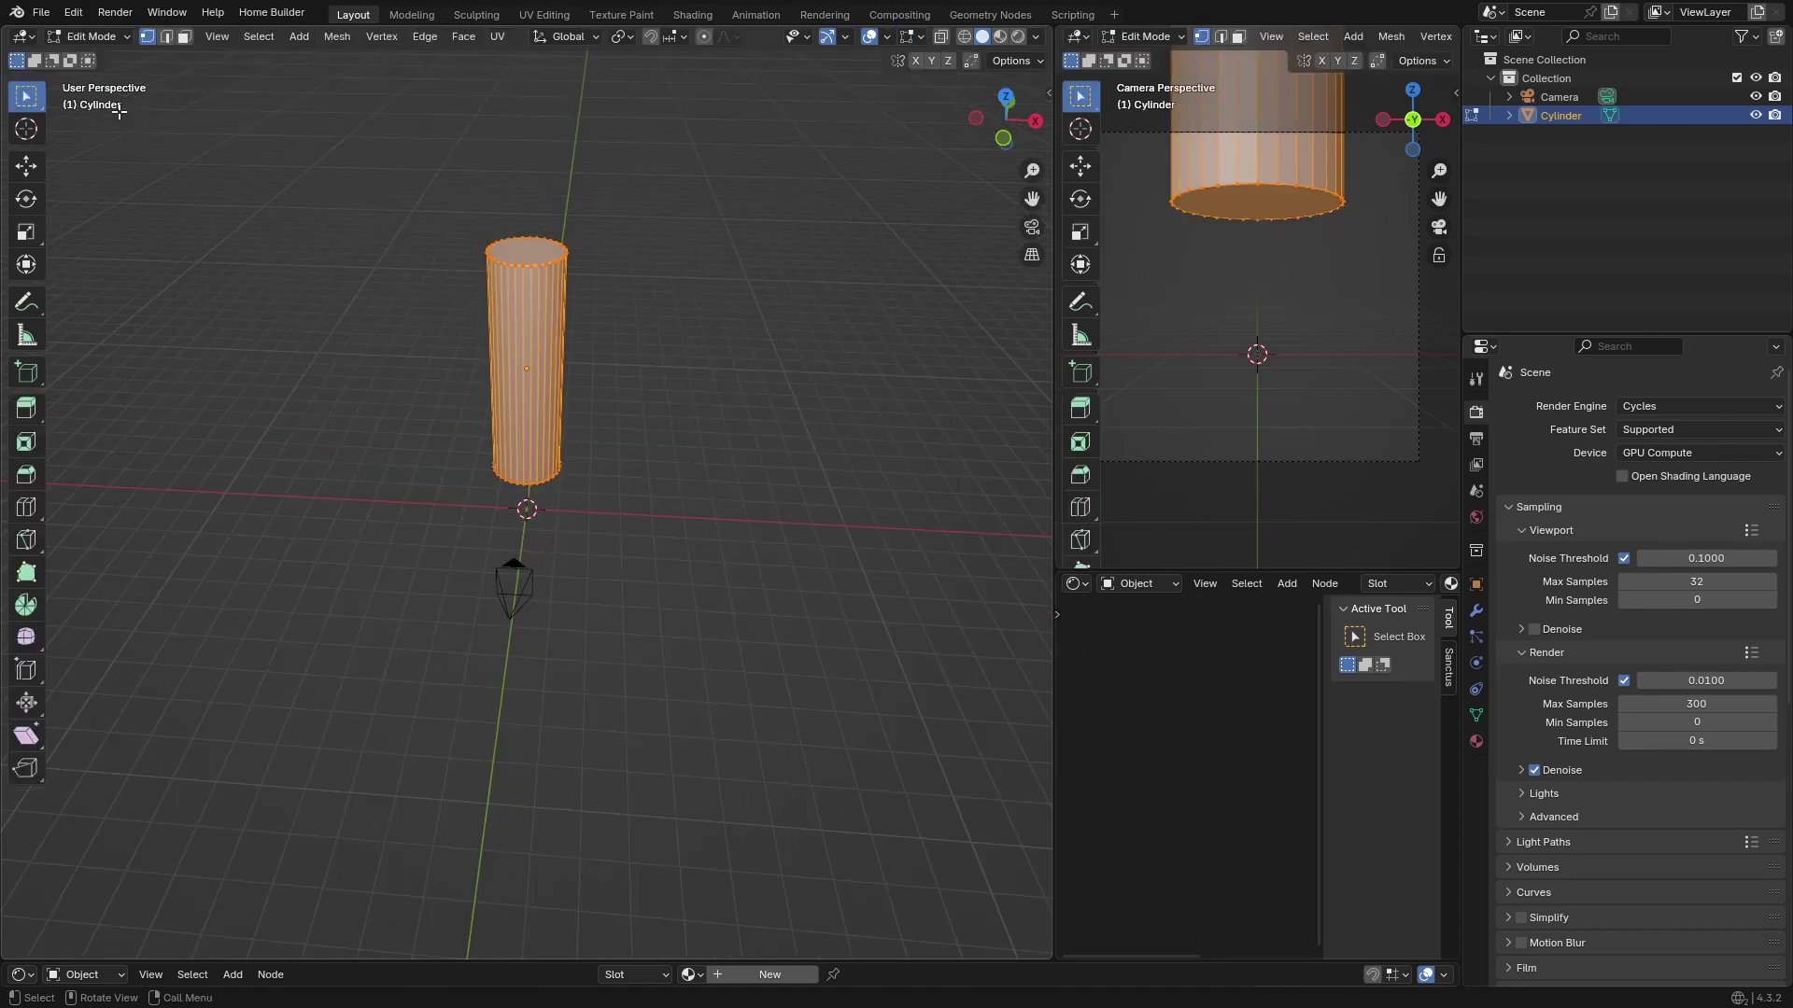
- Shrink the cylinder's top face into a narrow tip
click(184, 37)
click(524, 254)
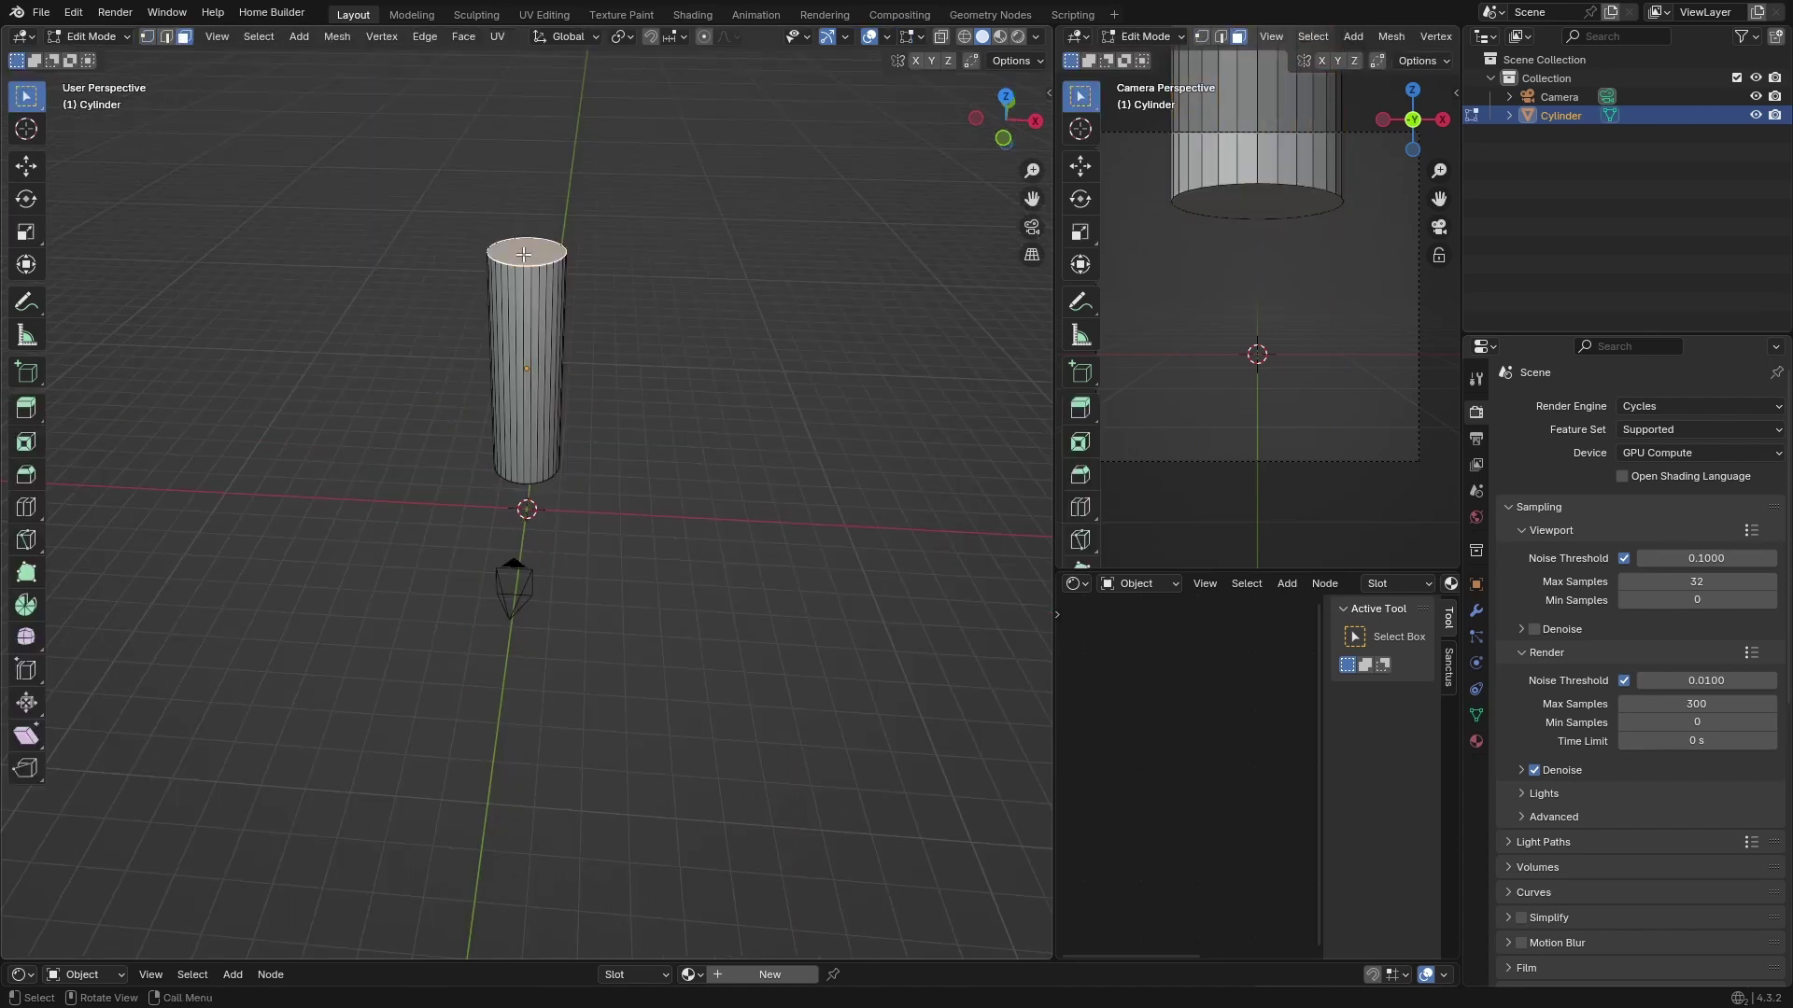
key(s)
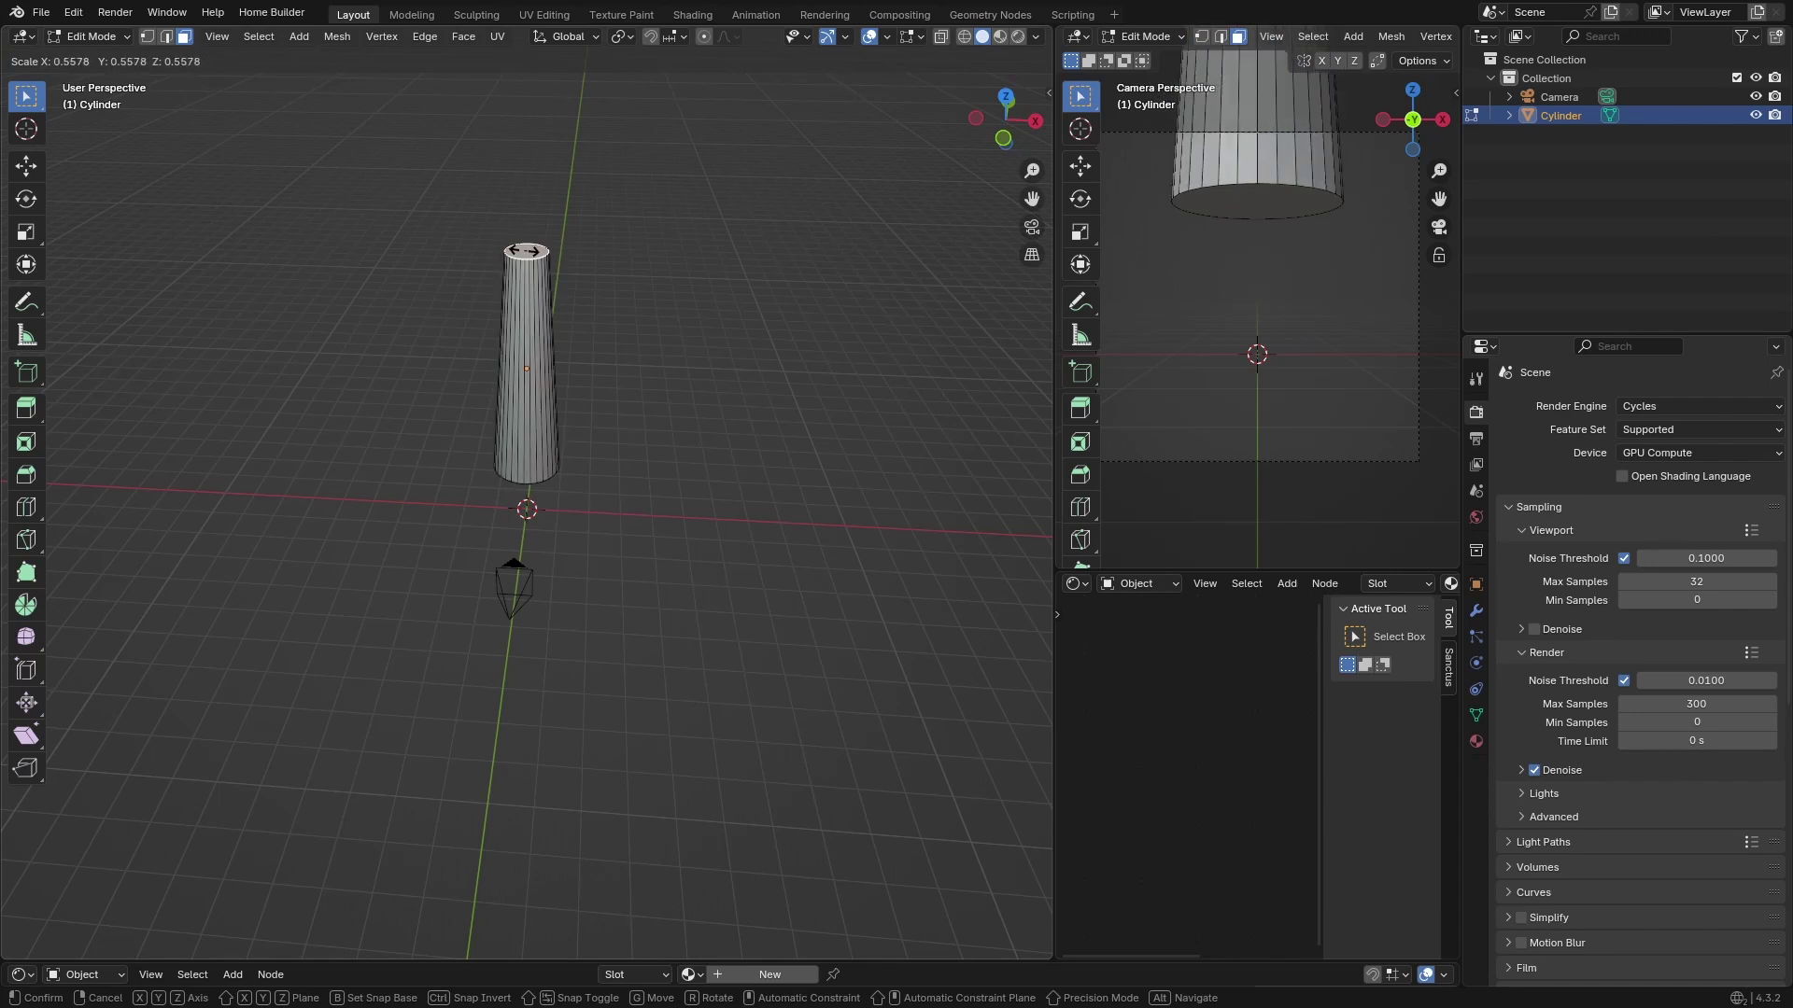
click(491, 280)
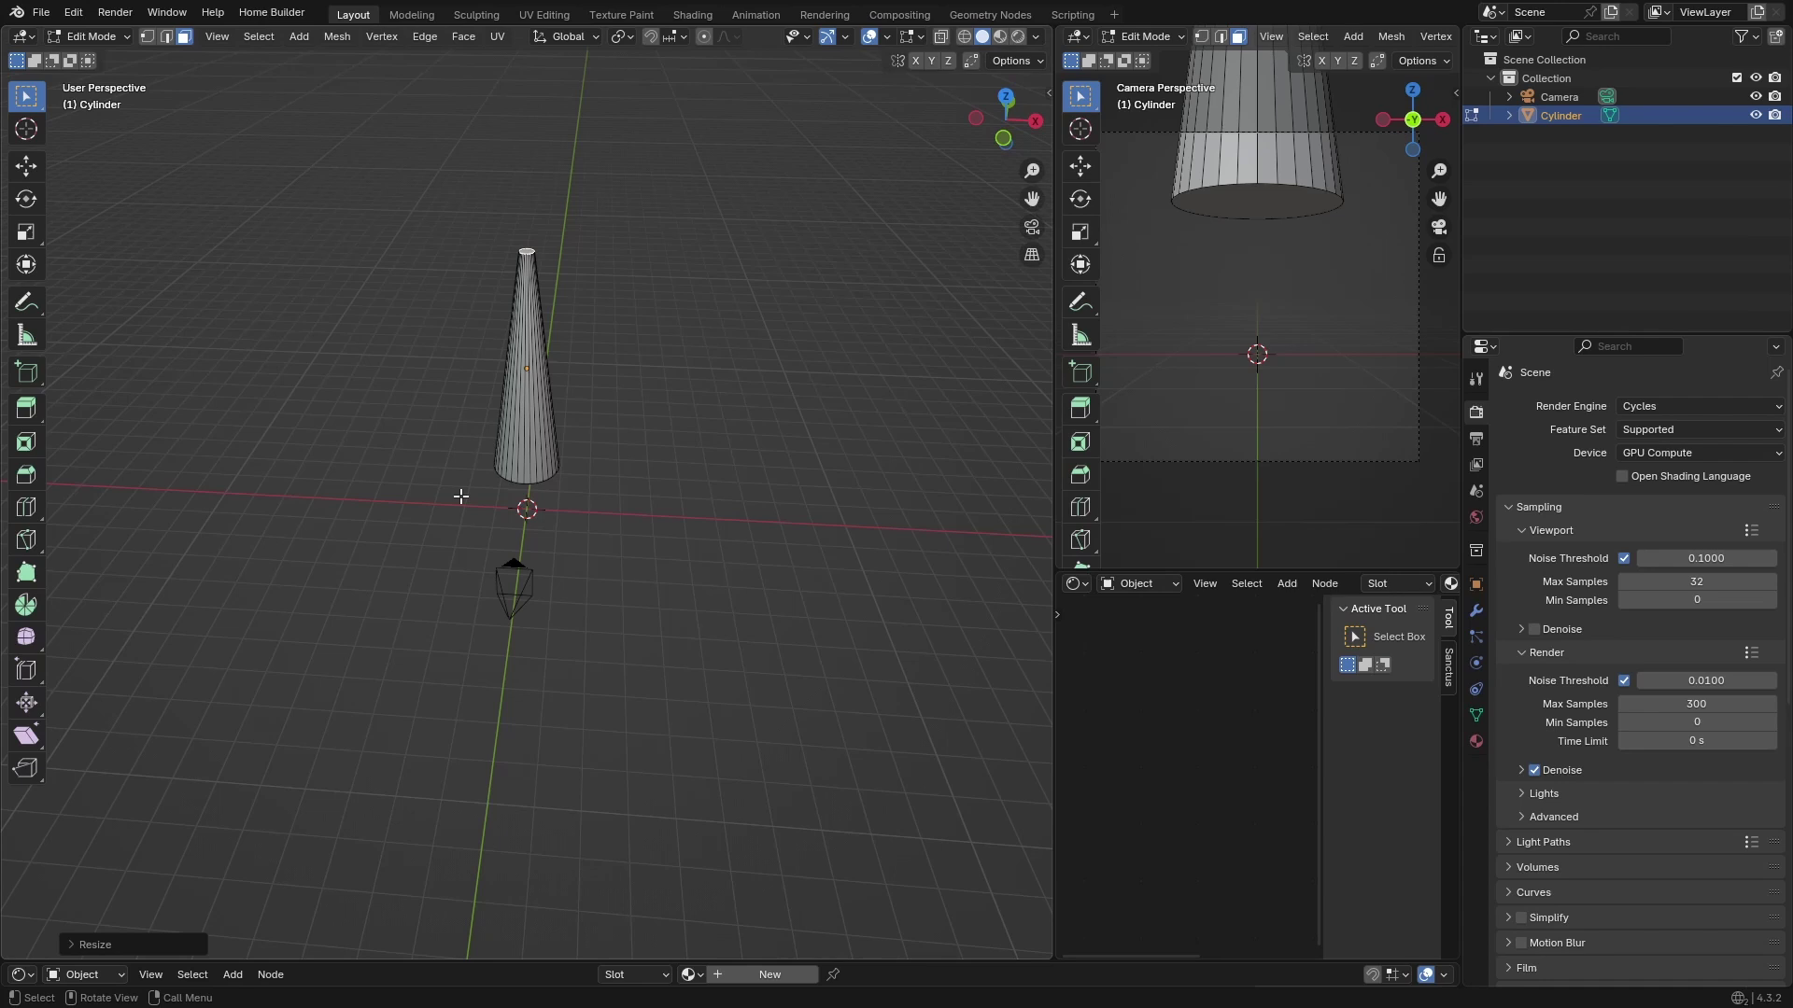
- Widen the bottom face into a broad cone base
middle_drag(462, 496, 464, 372)
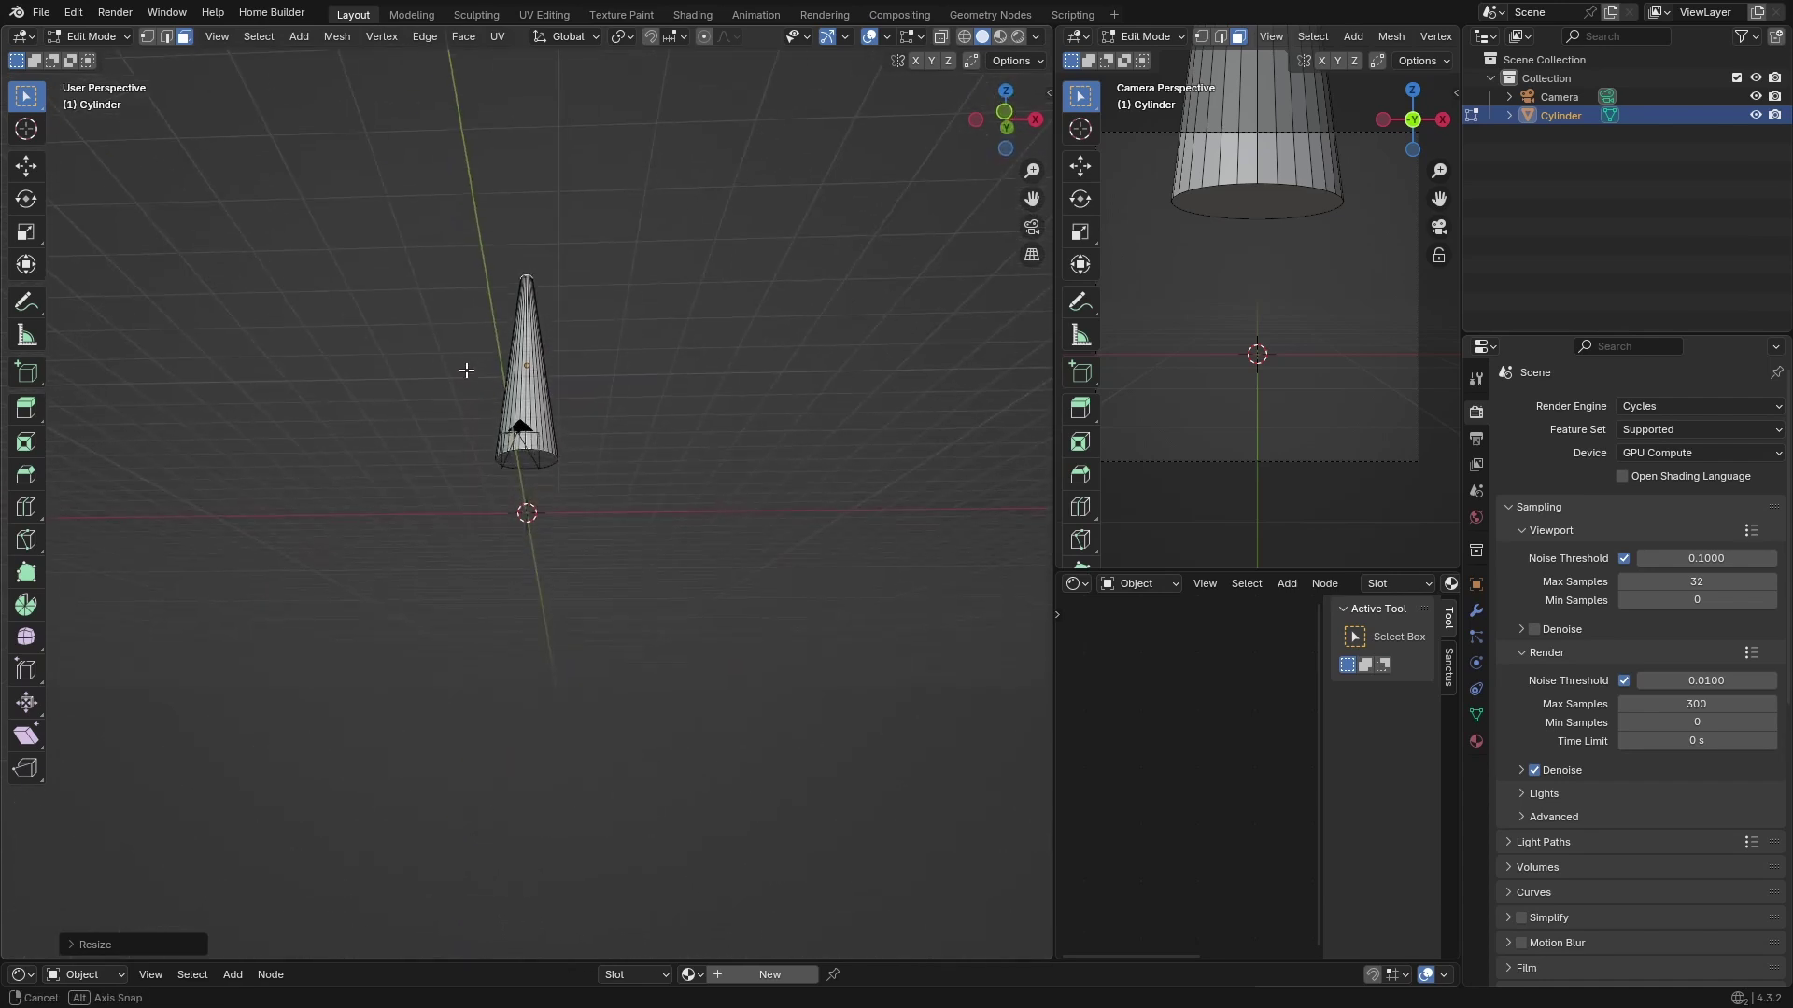
click(552, 455)
key(s)
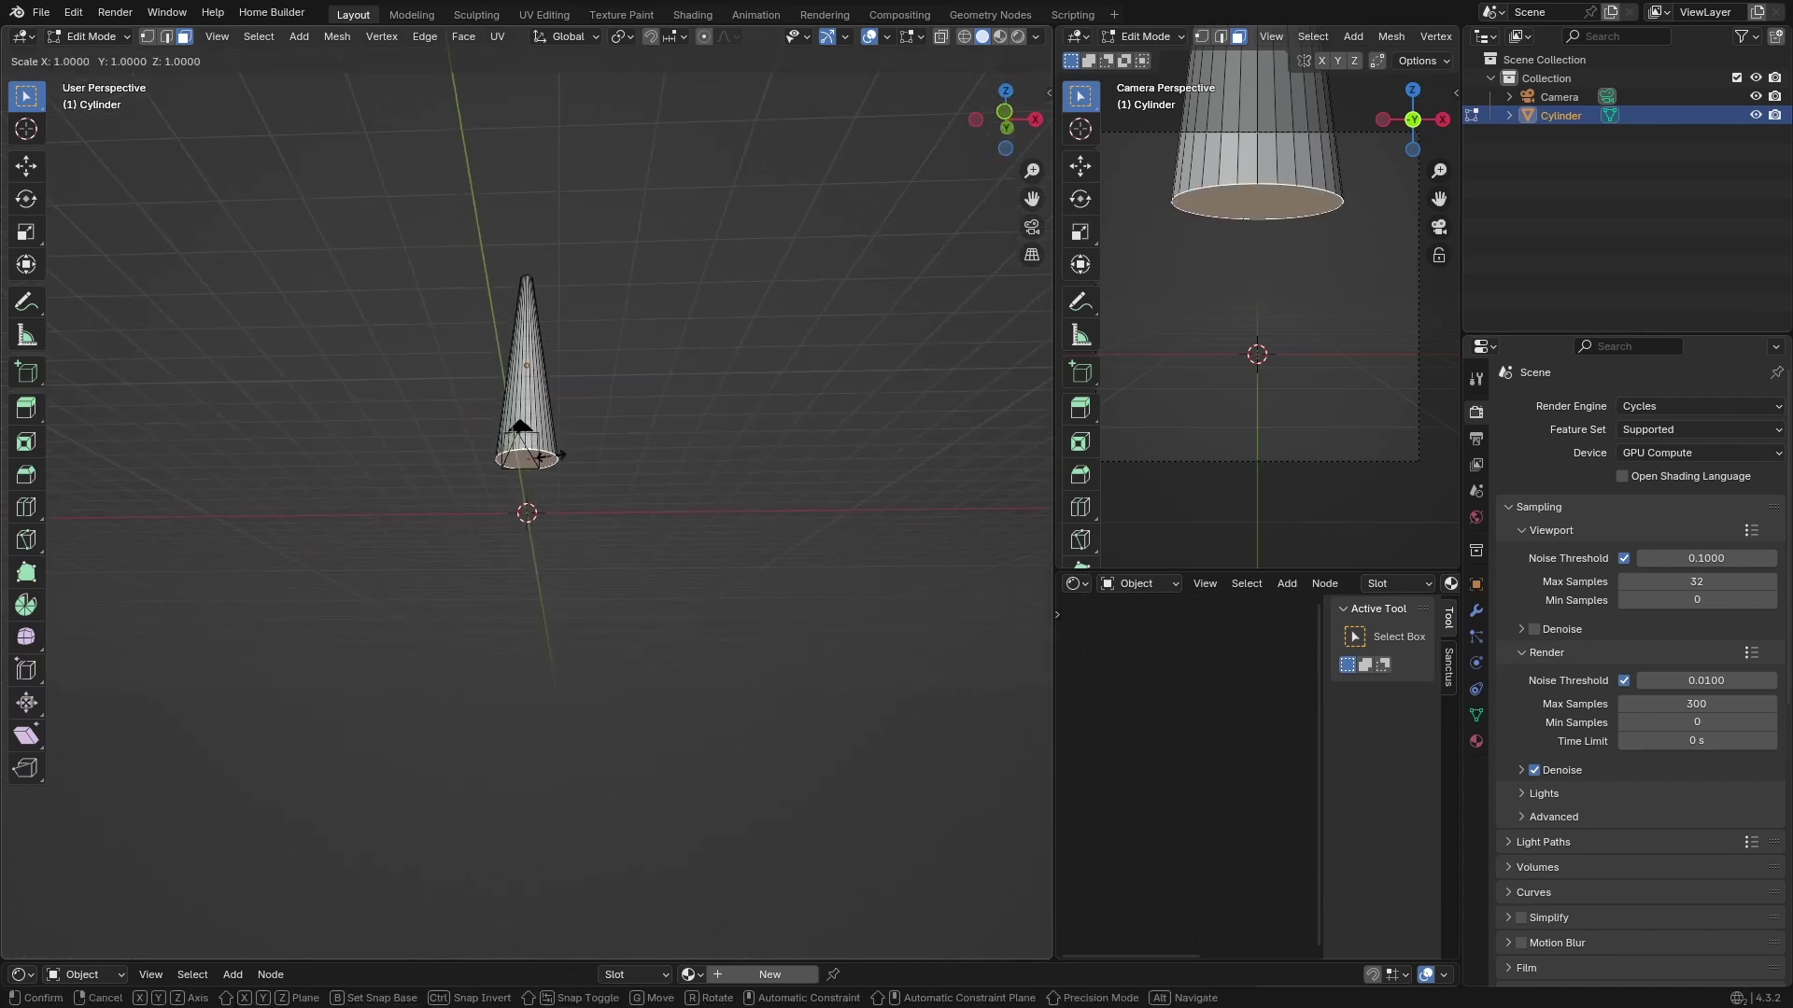
click(587, 439)
middle_drag(520, 458, 448, 658)
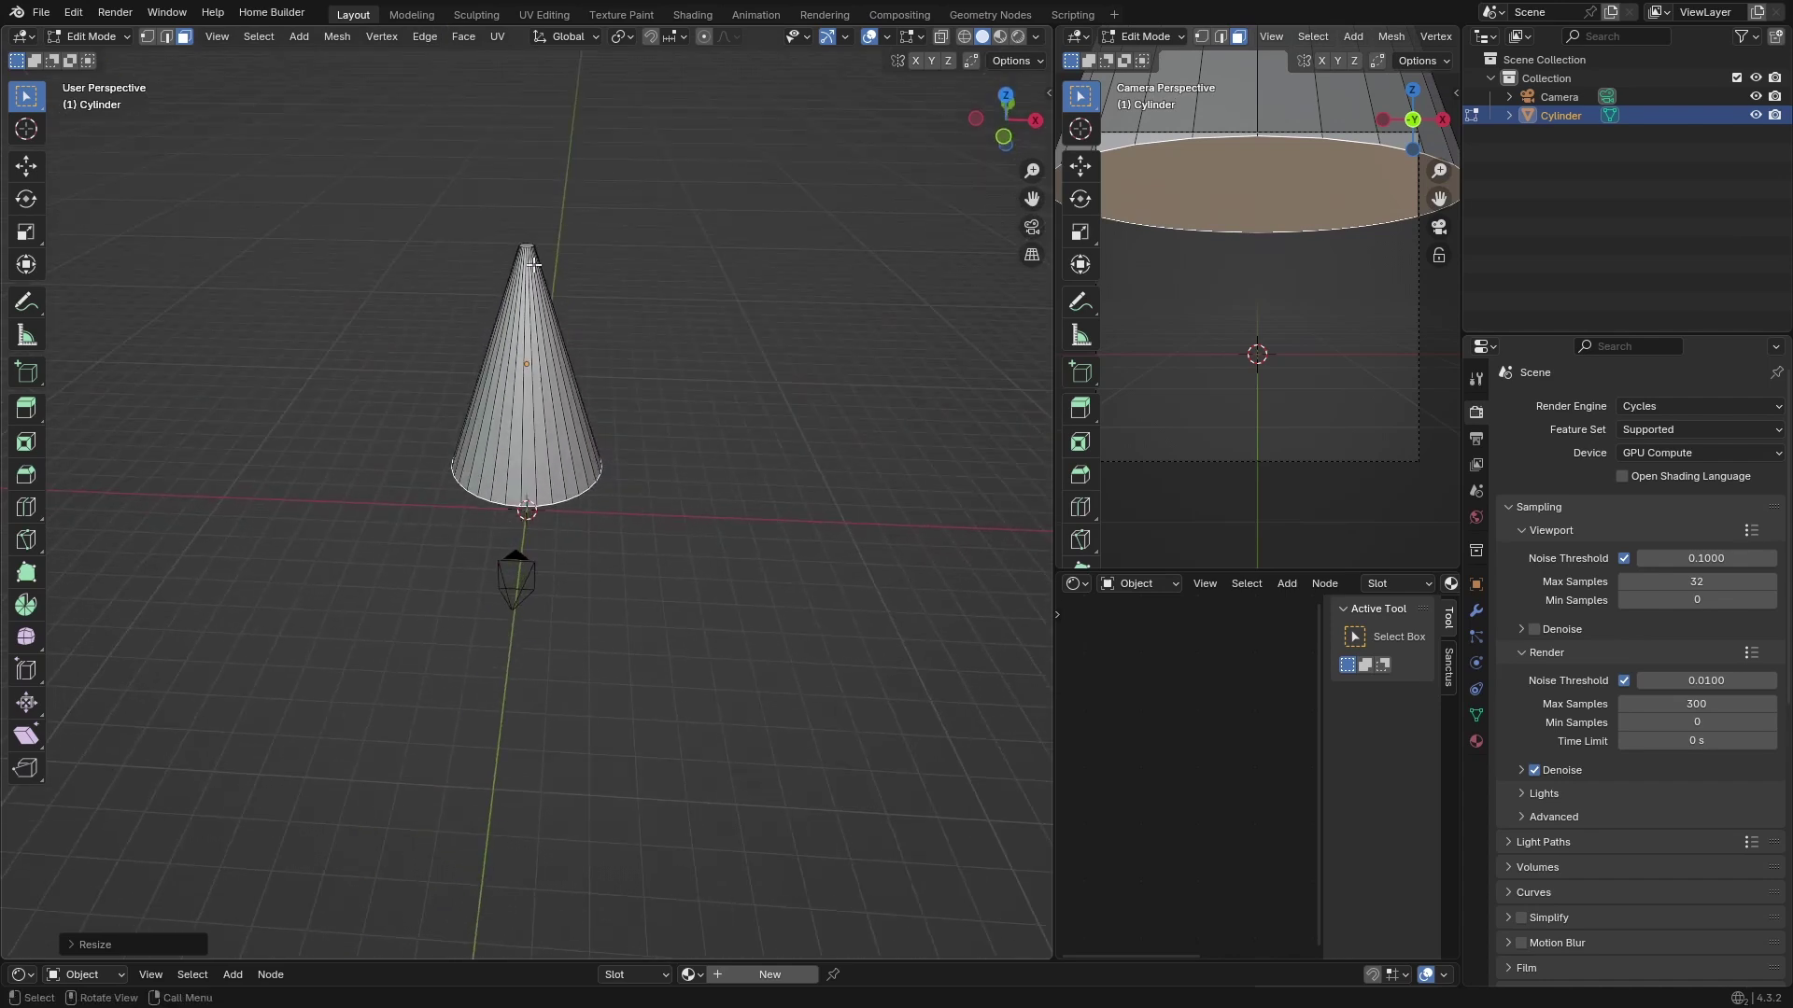
scroll(451, 346, up, 2)
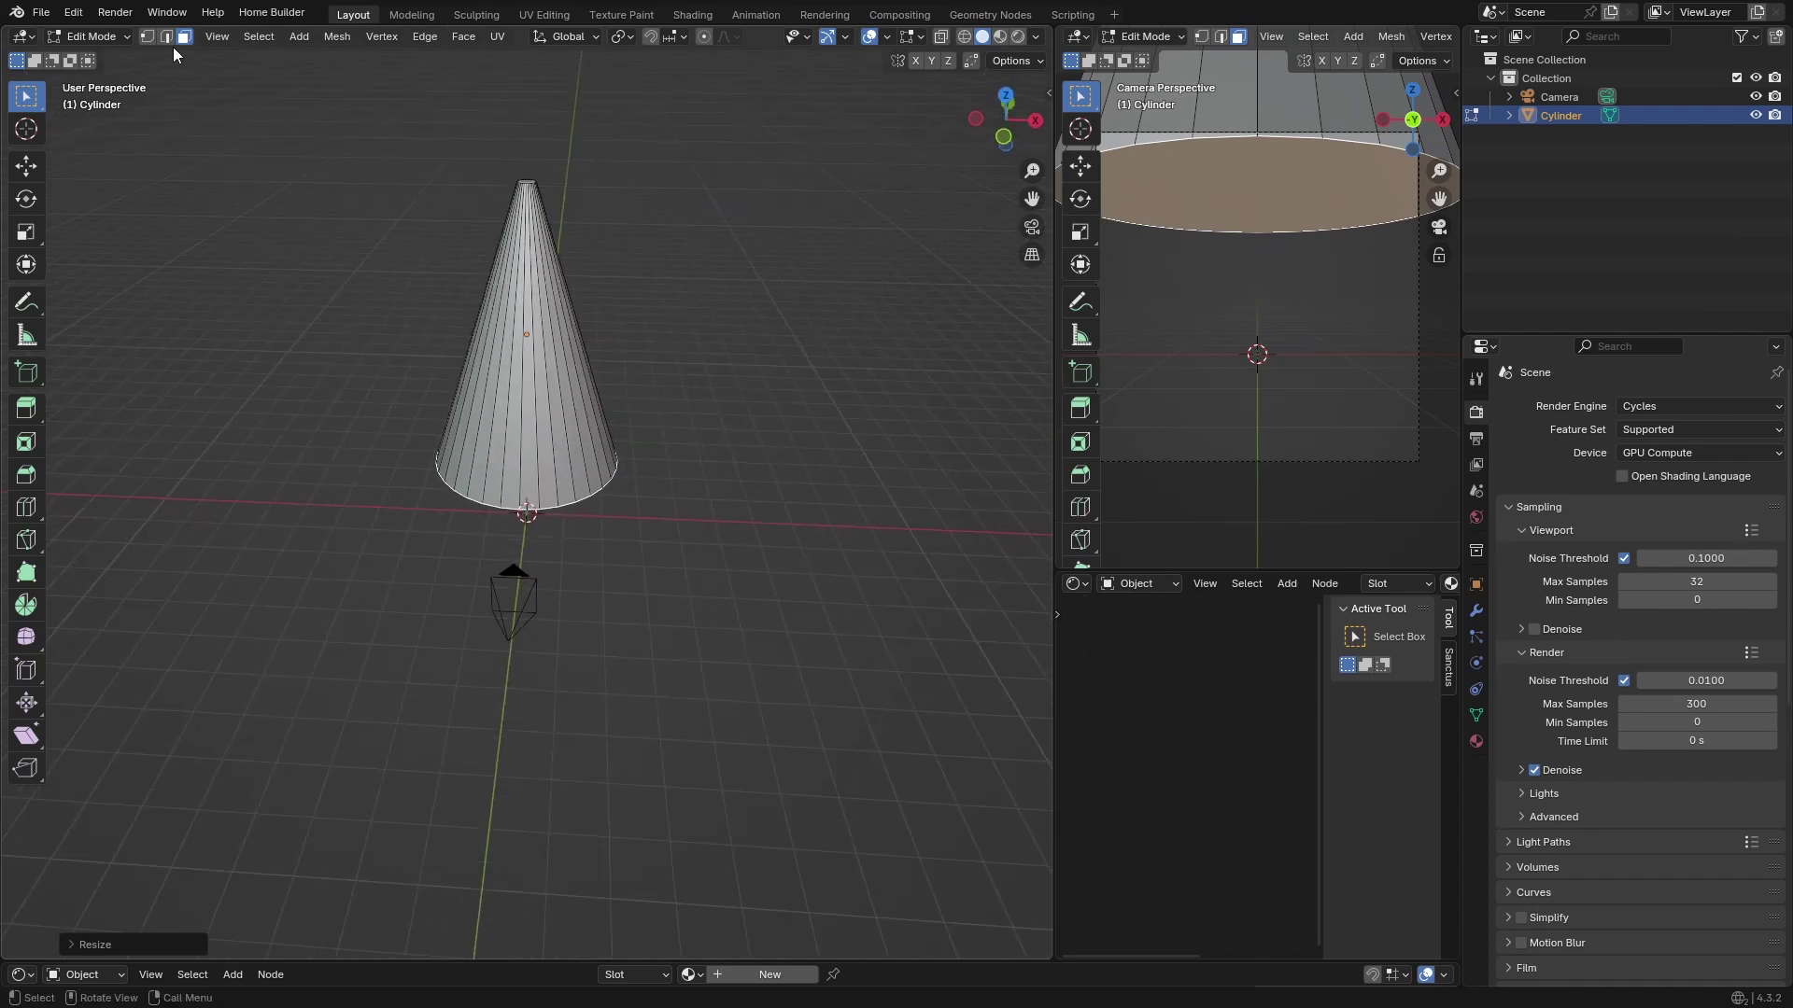
- Delete only the cone's bottom face, viewed from below, leaving the base open
click(531, 180)
middle_drag(556, 544, 591, 436)
click(591, 436)
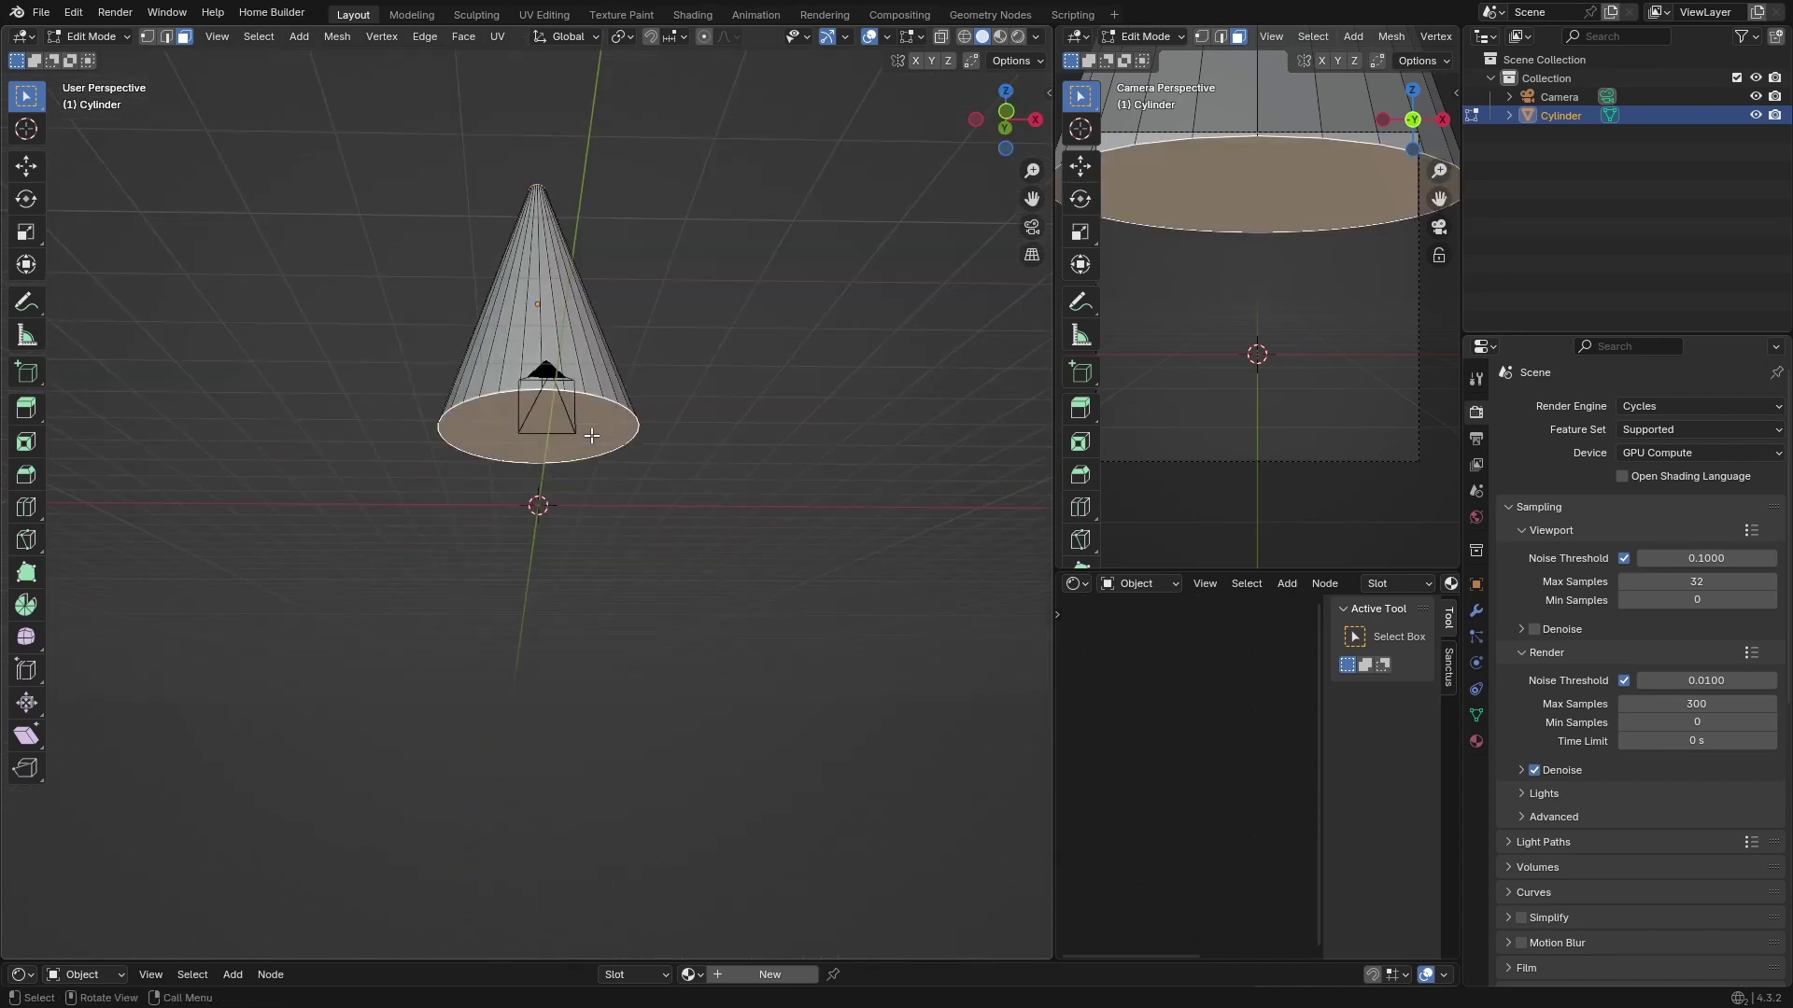
key(x)
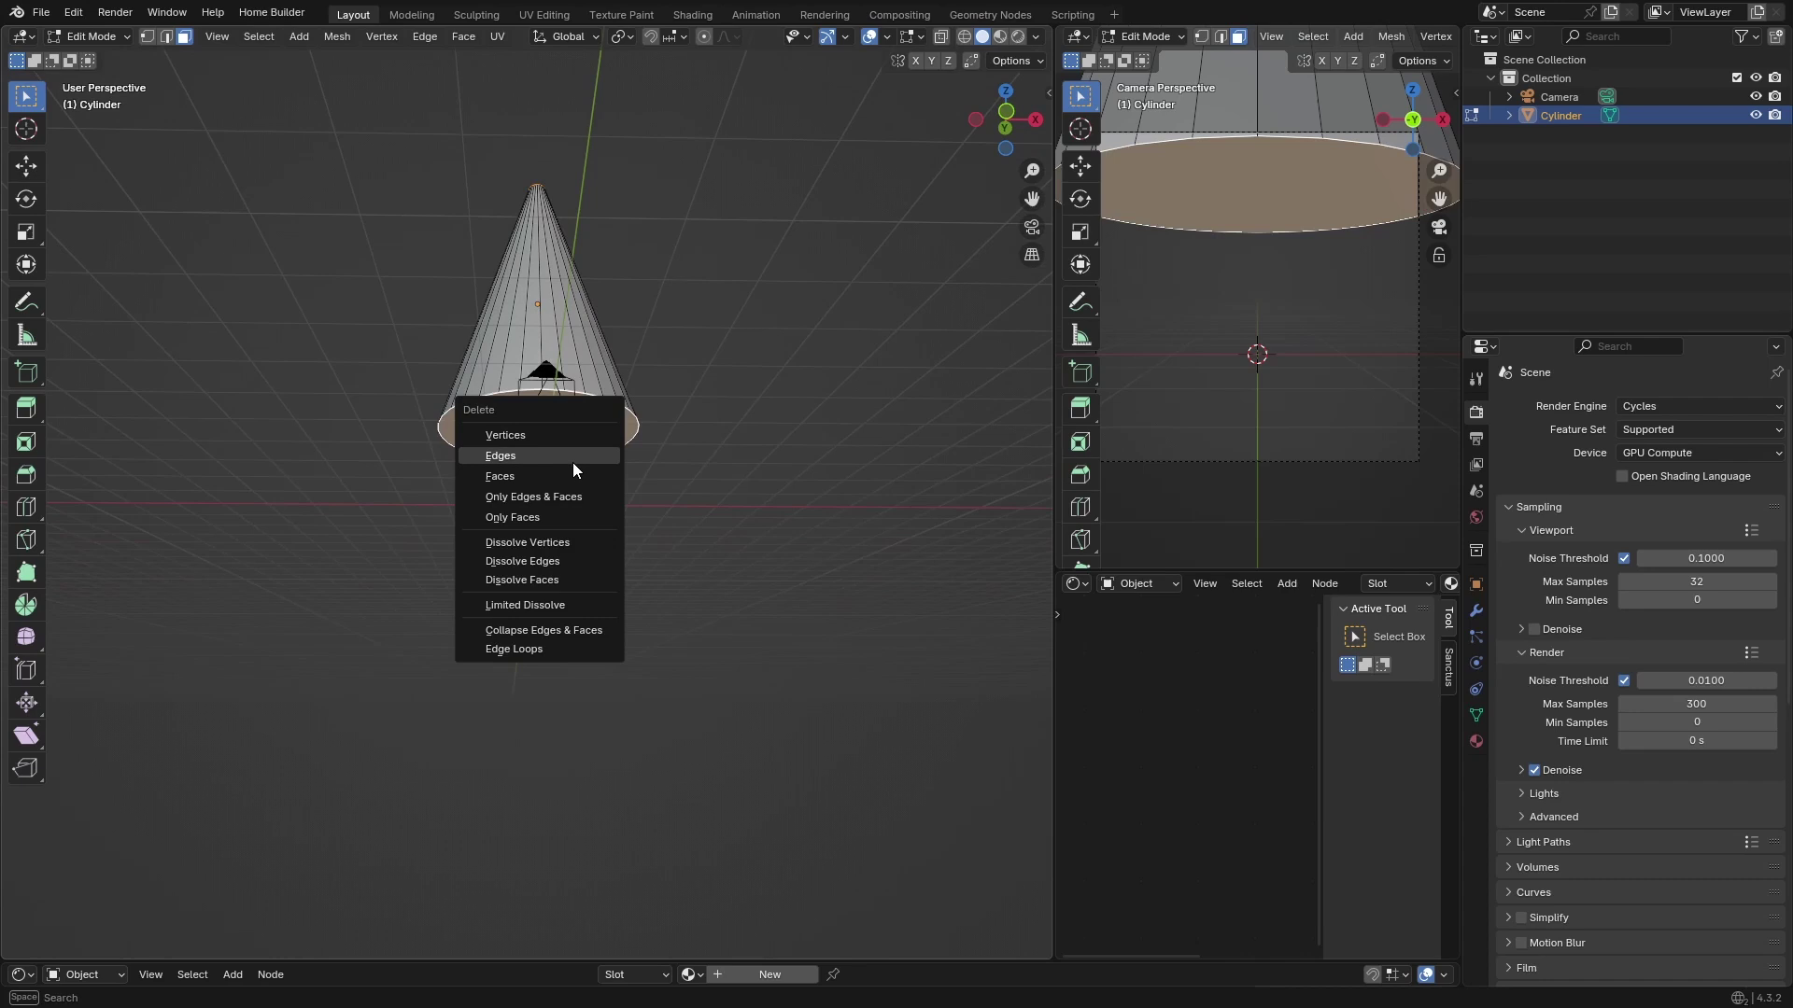
click(573, 472)
middle_drag(704, 412, 468, 379)
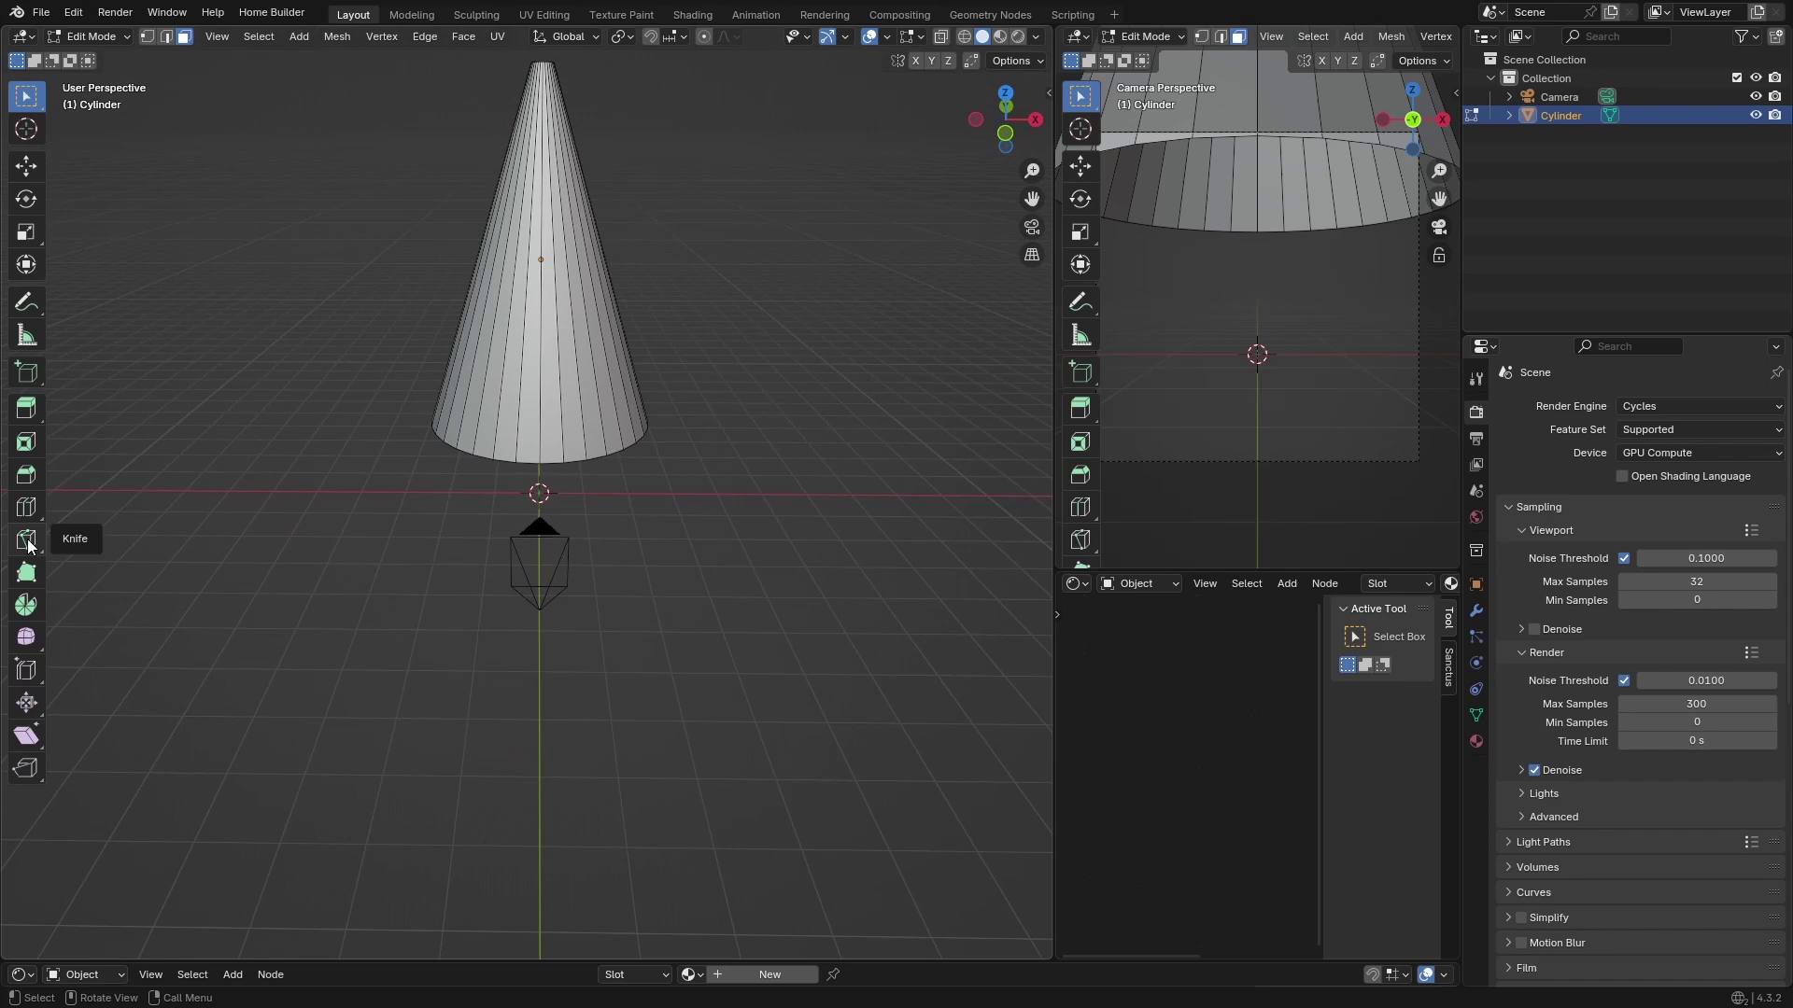
- Cut roughly ten horizontal edge loops along the cone from tip to base
click(26, 507)
click(541, 280)
click(540, 287)
click(552, 220)
click(549, 311)
drag(551, 140, 551, 150)
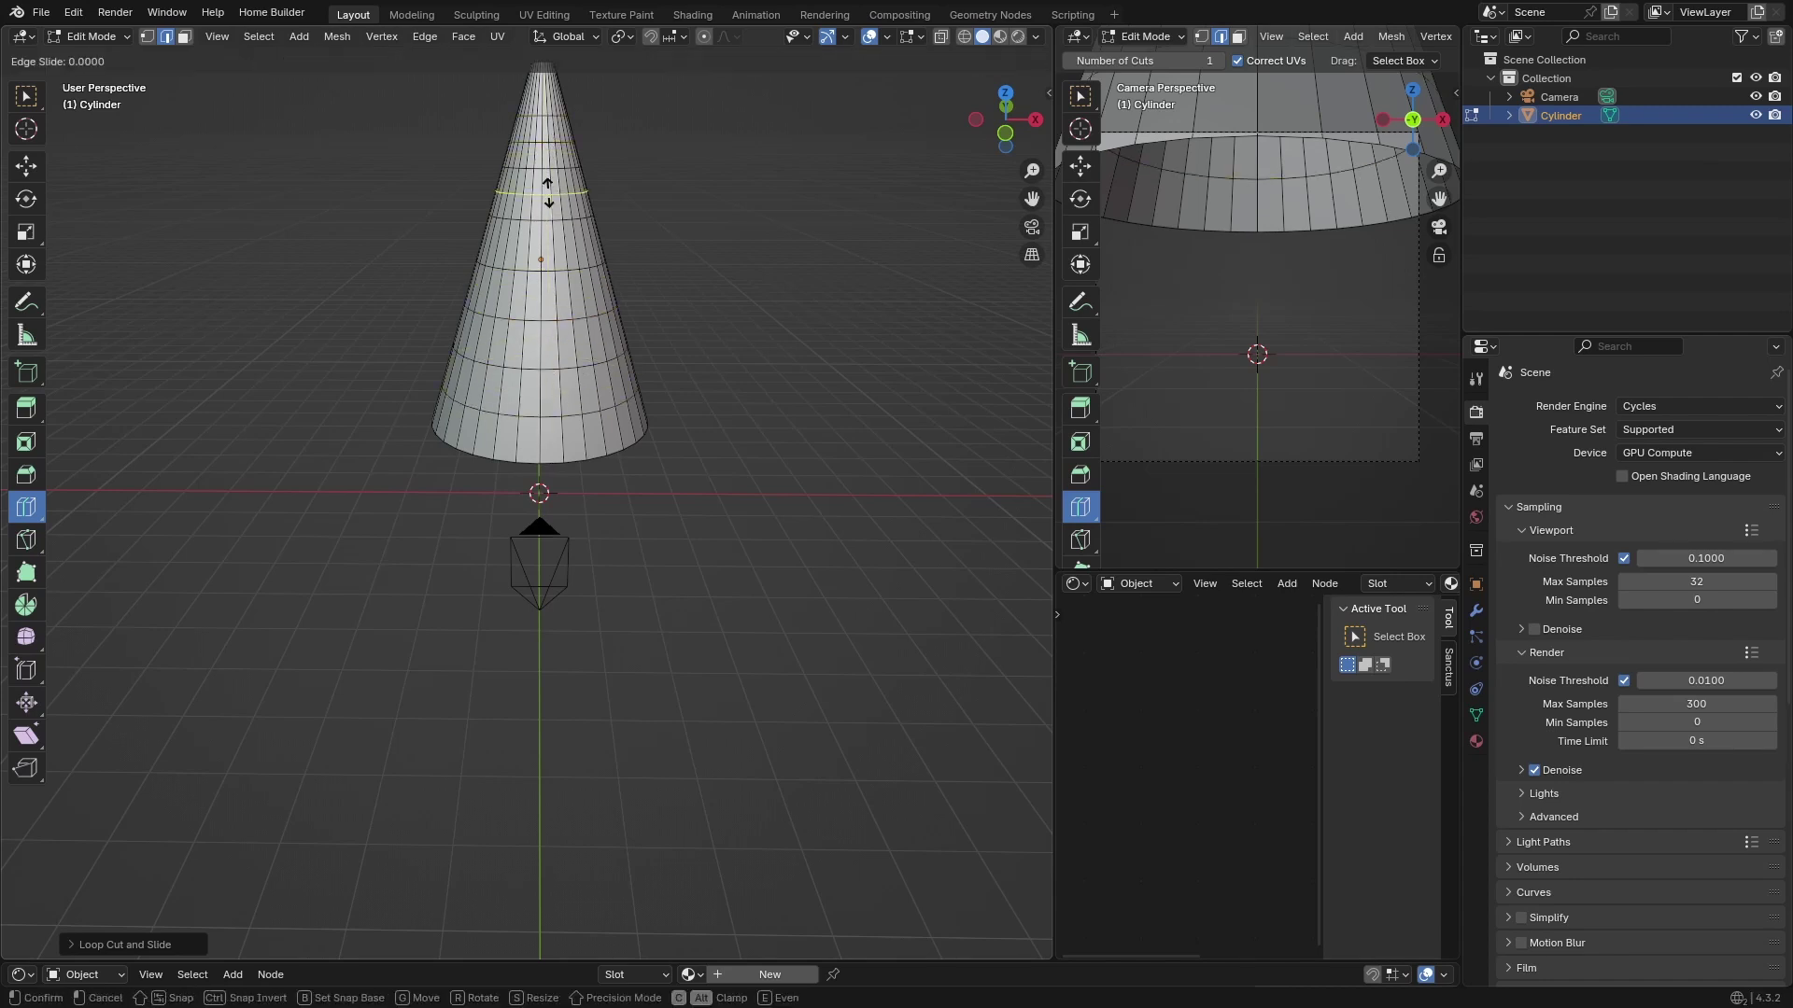
click(540, 241)
click(537, 329)
click(533, 387)
click(533, 417)
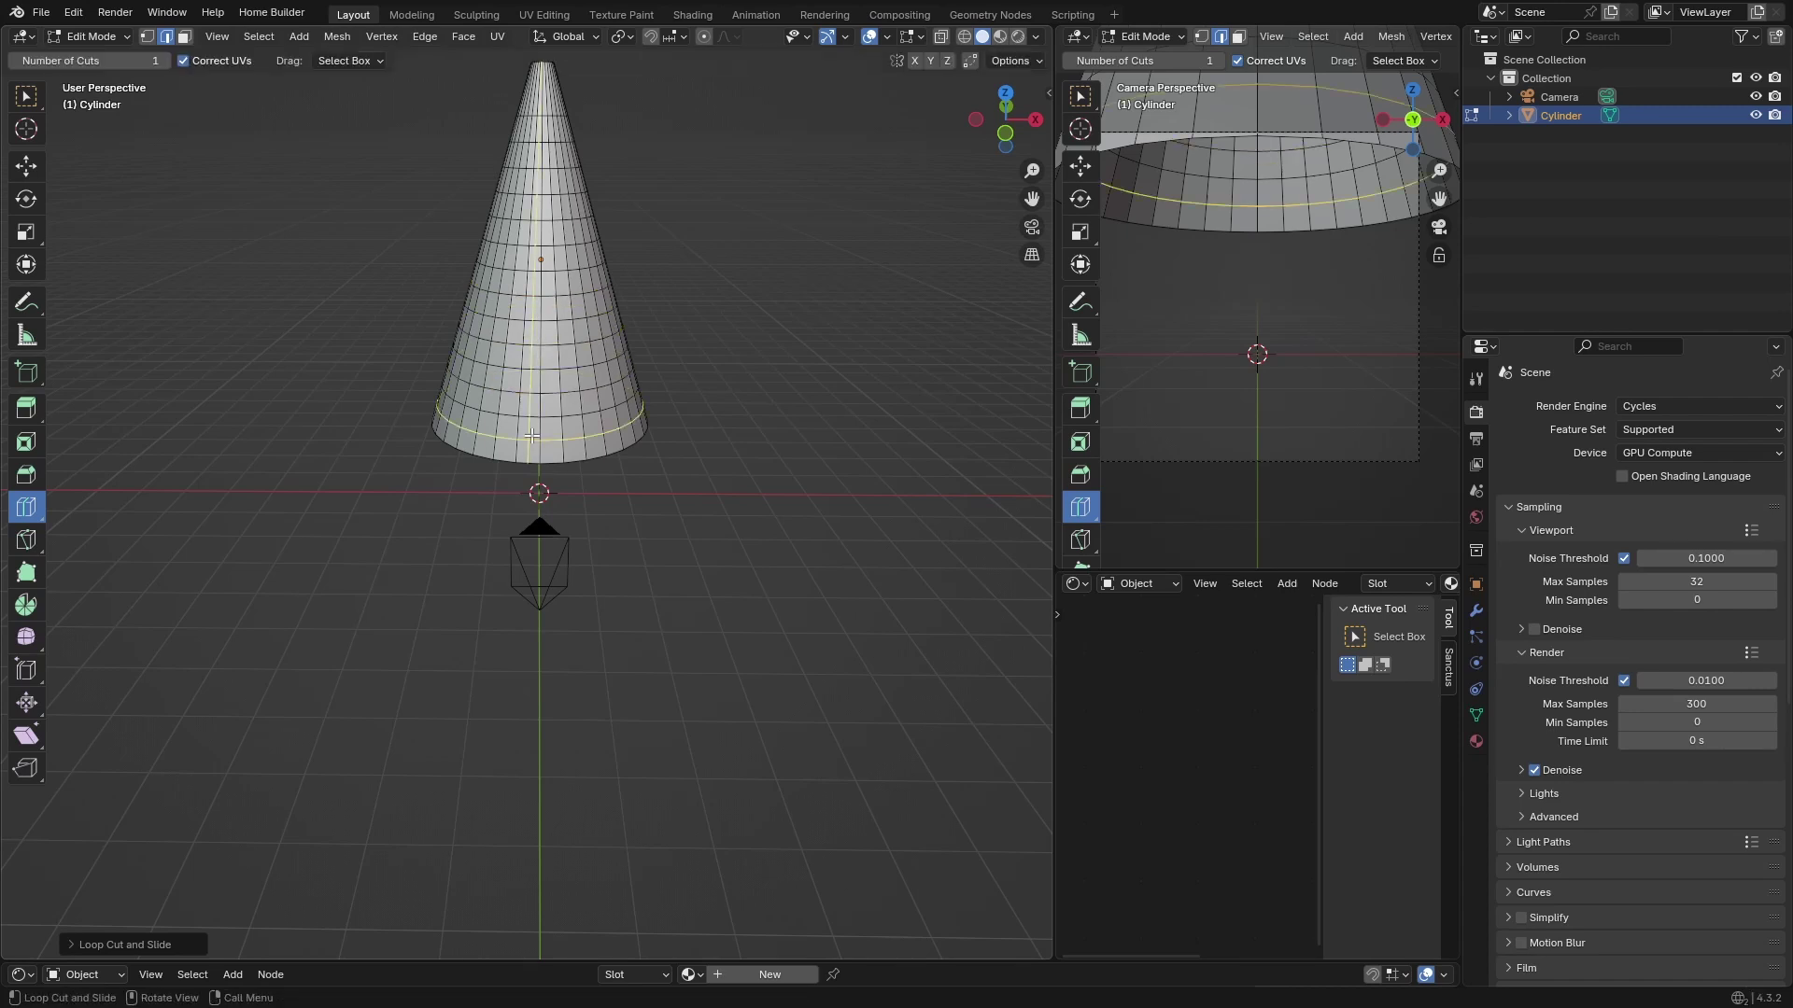
click(538, 86)
click(537, 90)
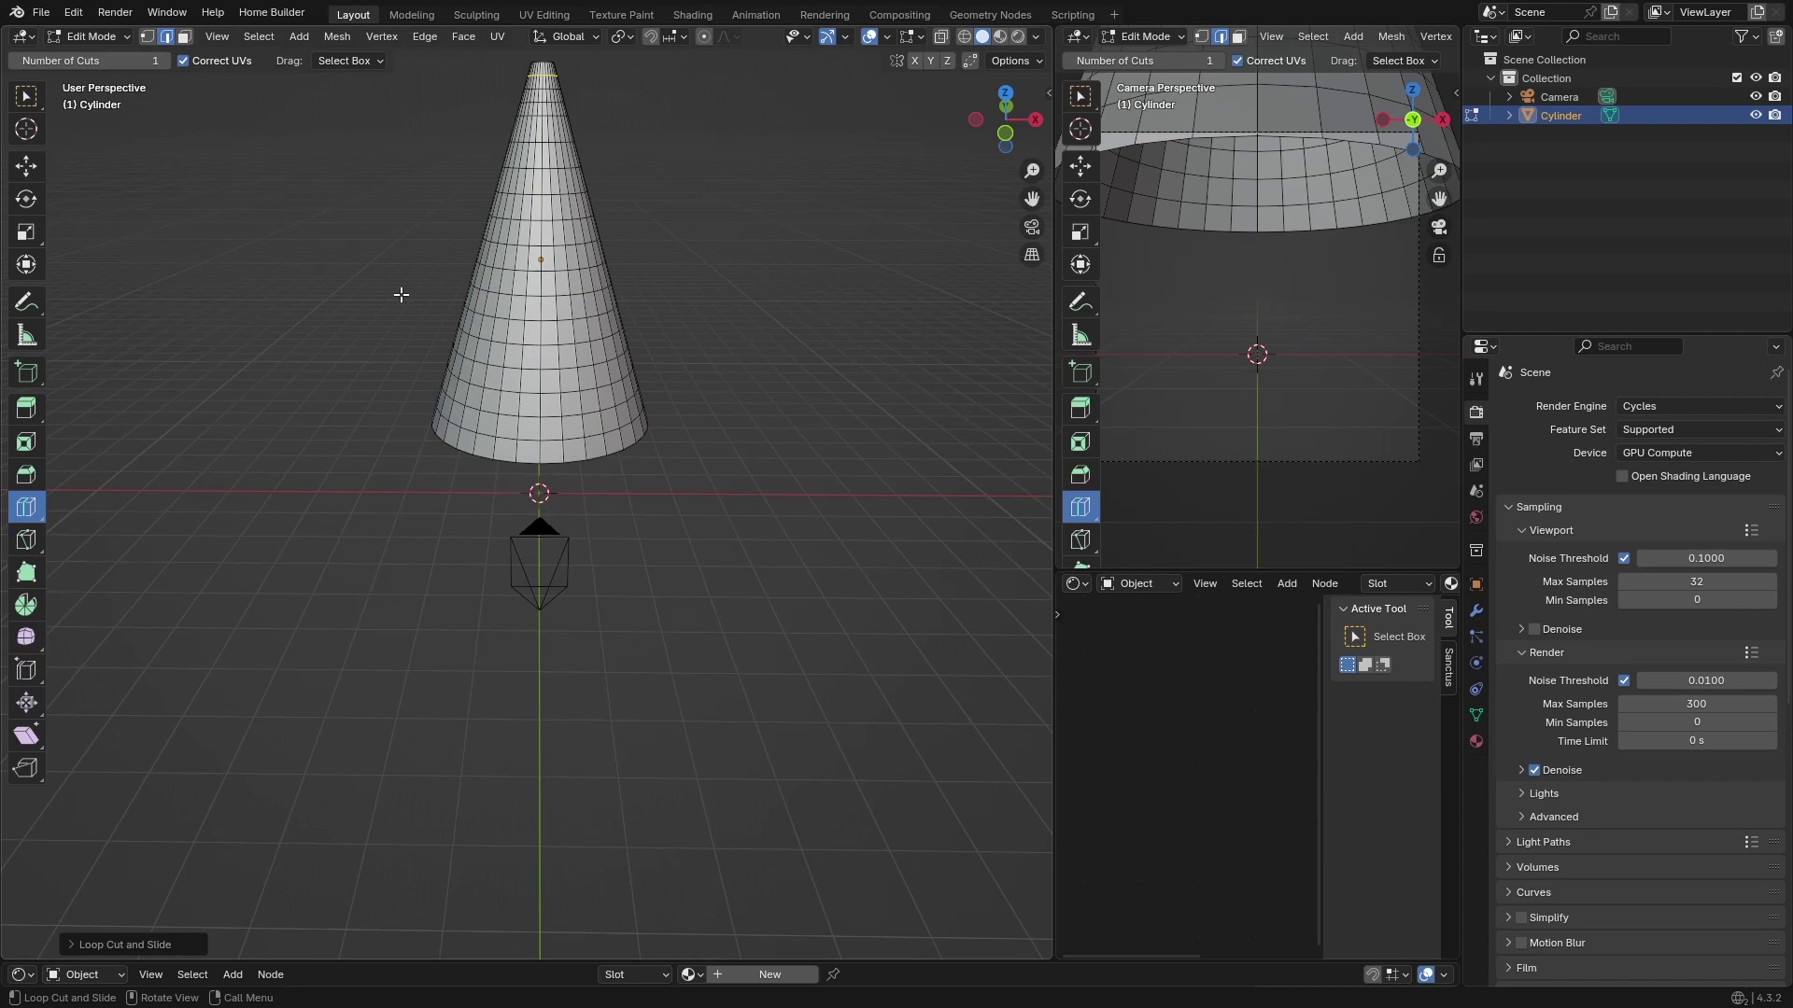
- Return to Object Mode and shade the cone smooth
key(Tab)
right_click(478, 388)
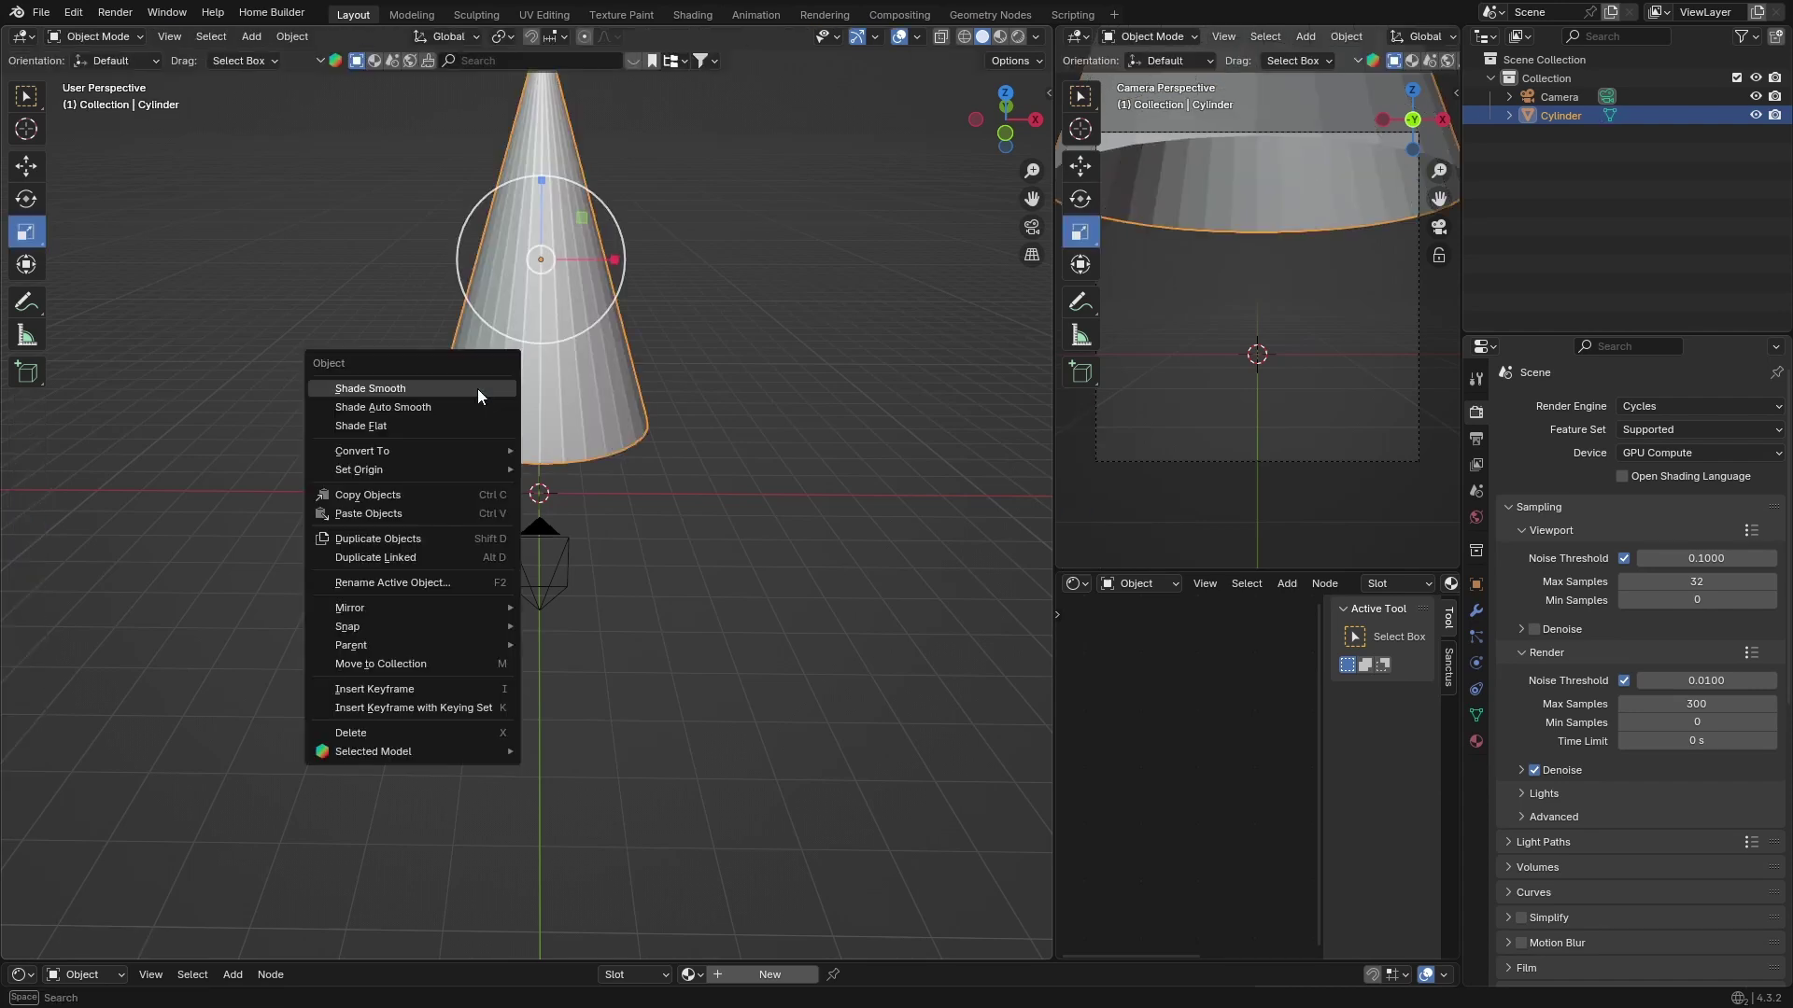
click(478, 388)
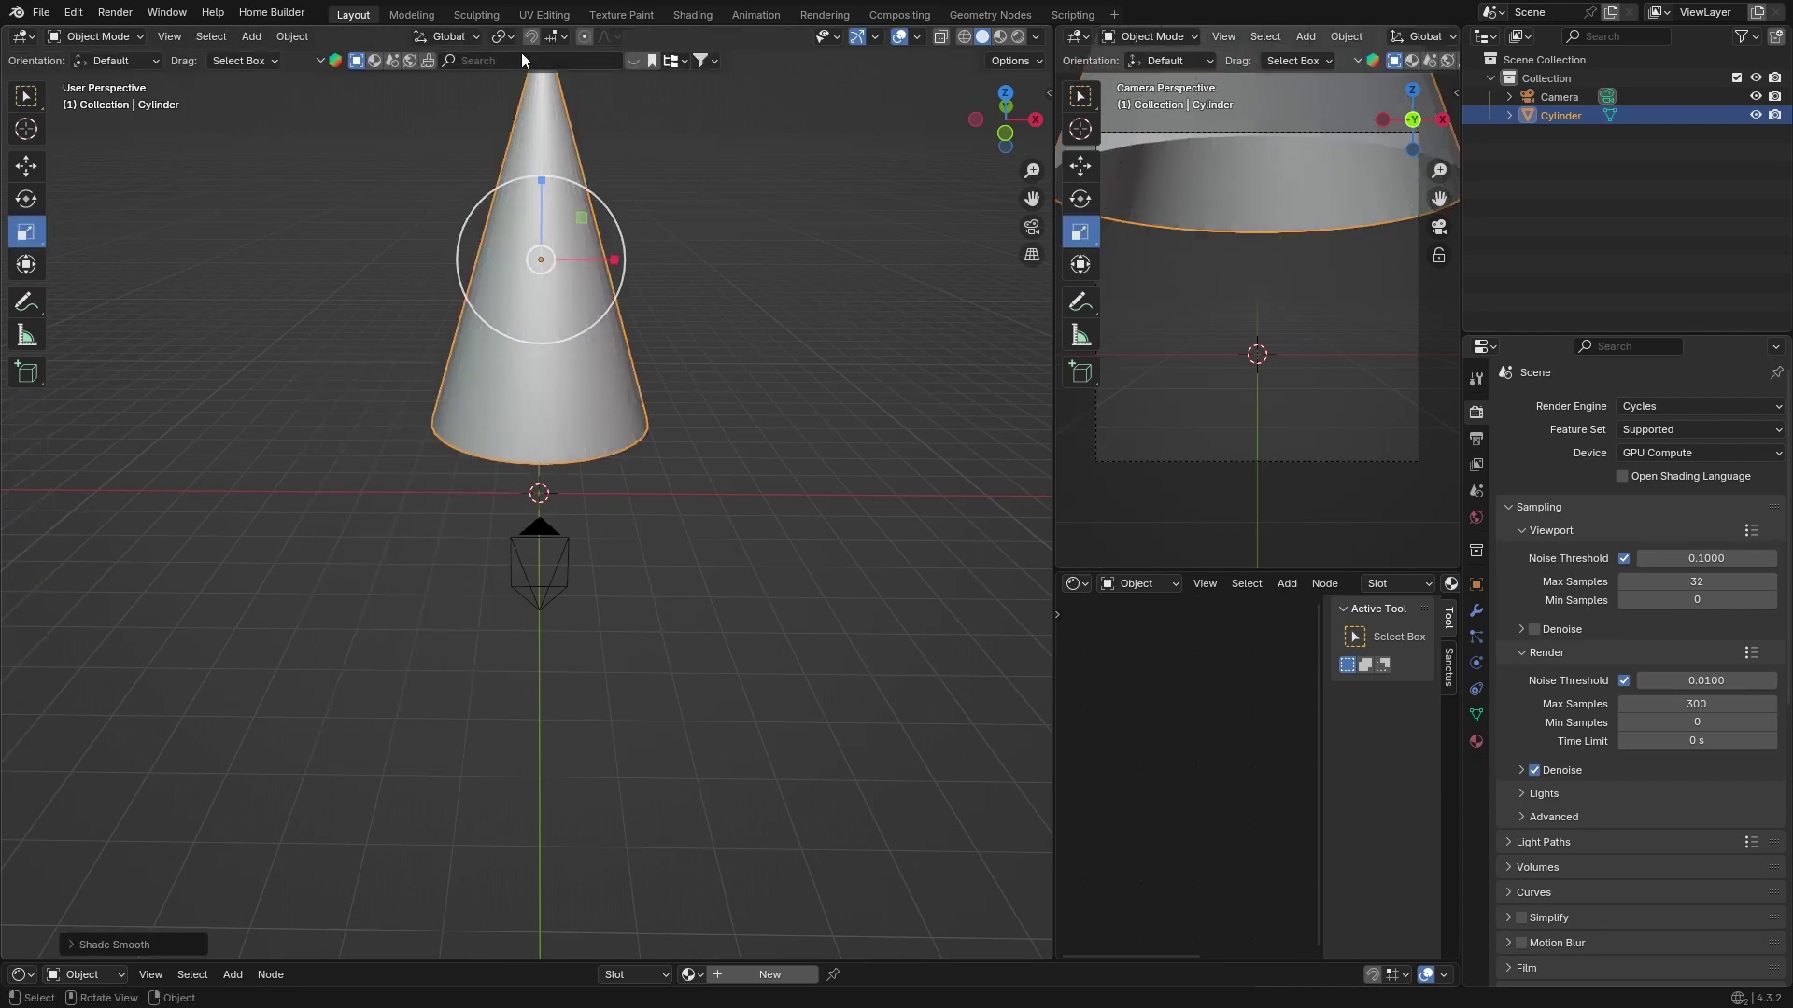
- In the Shading workspace with Rendered viewport, give the cone a new material
click(692, 15)
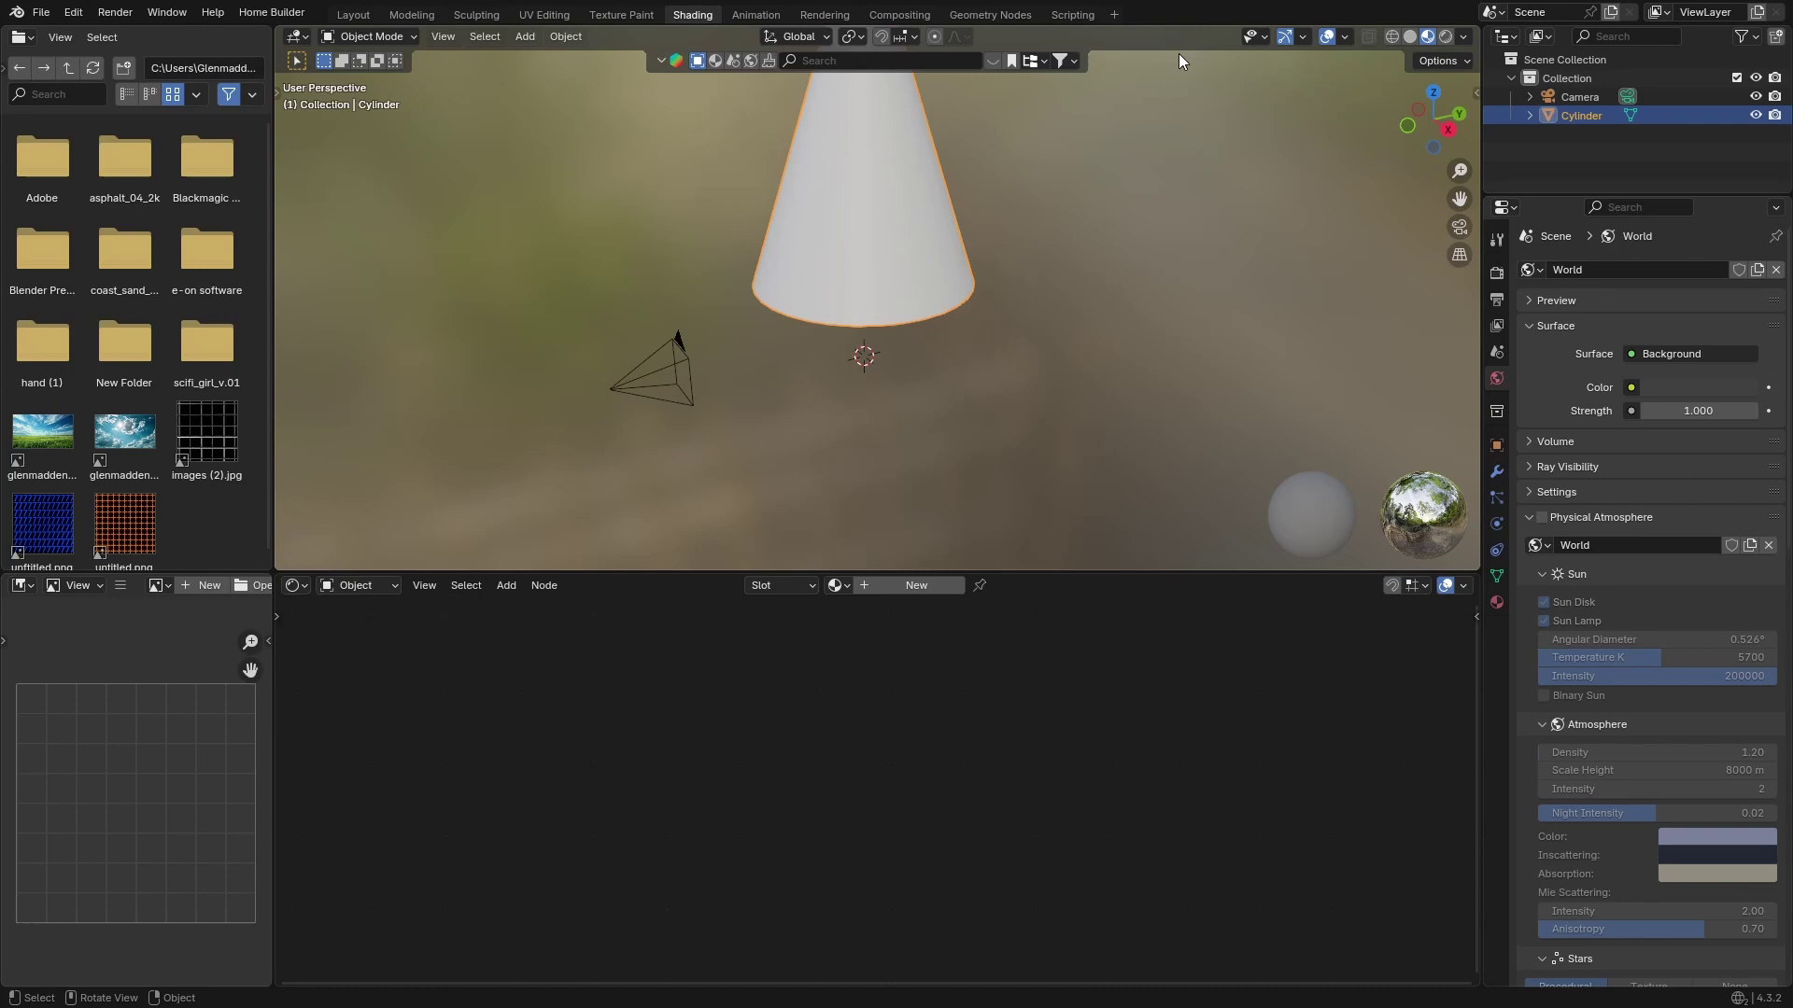
click(1444, 37)
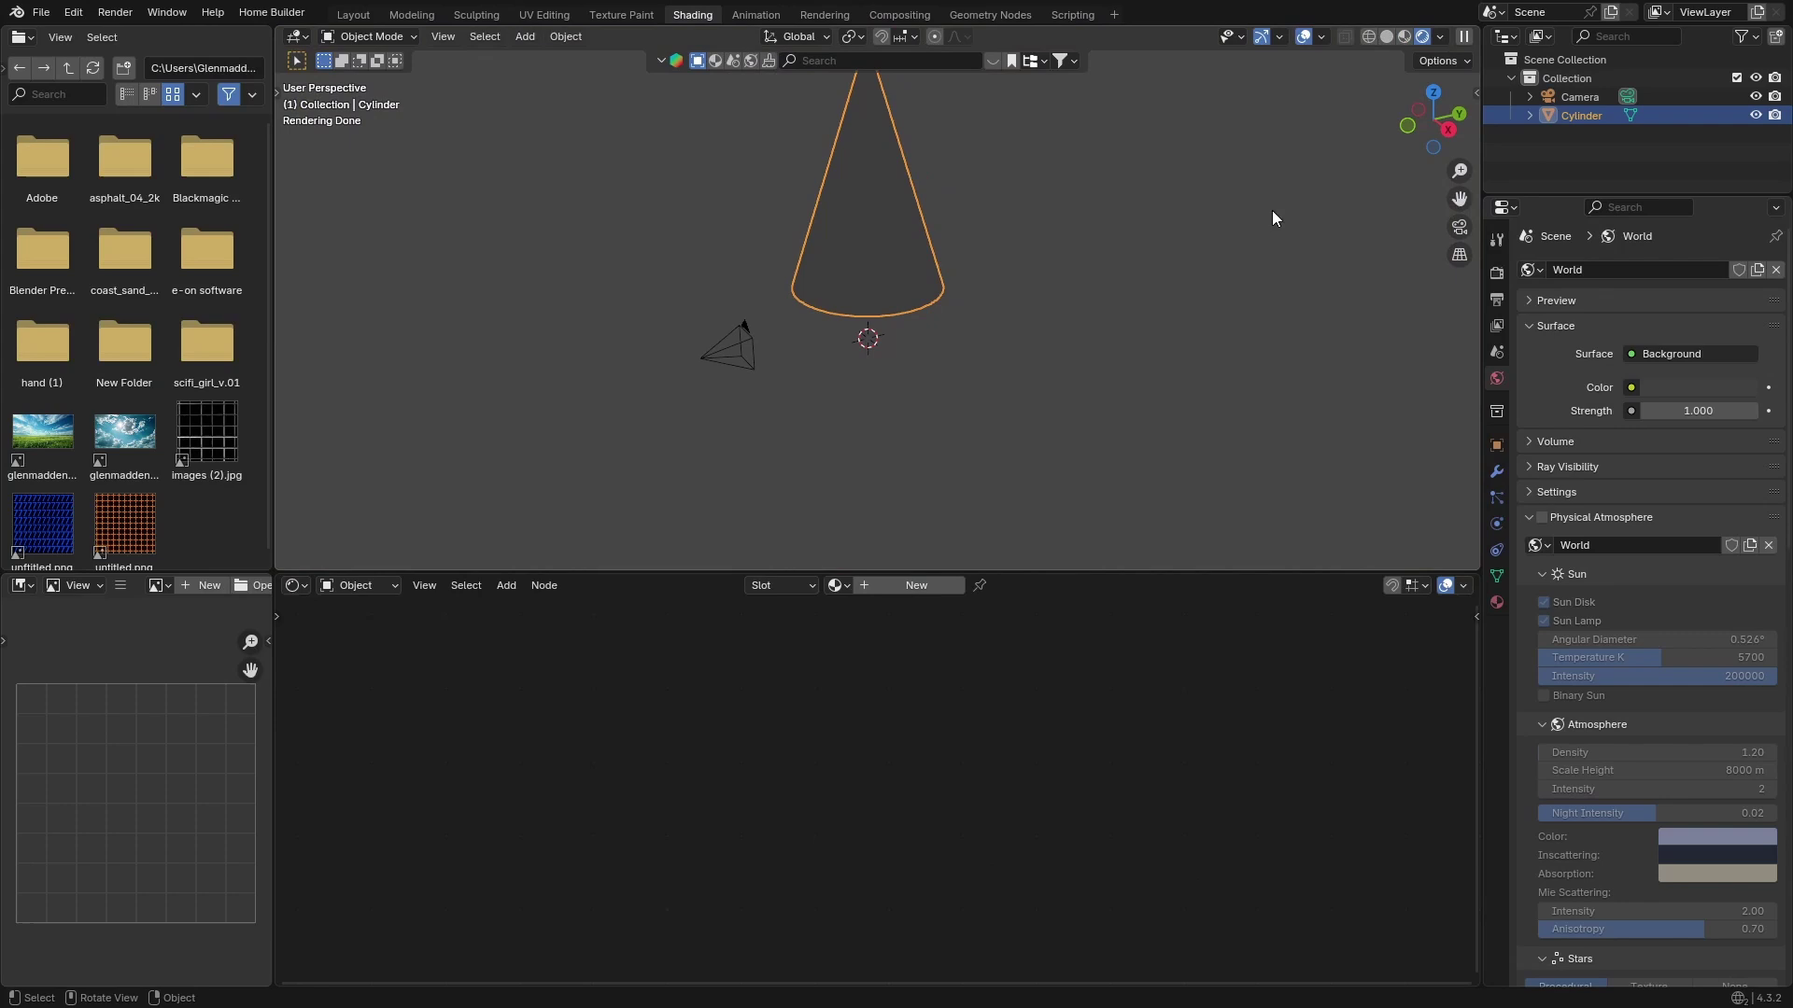
click(888, 588)
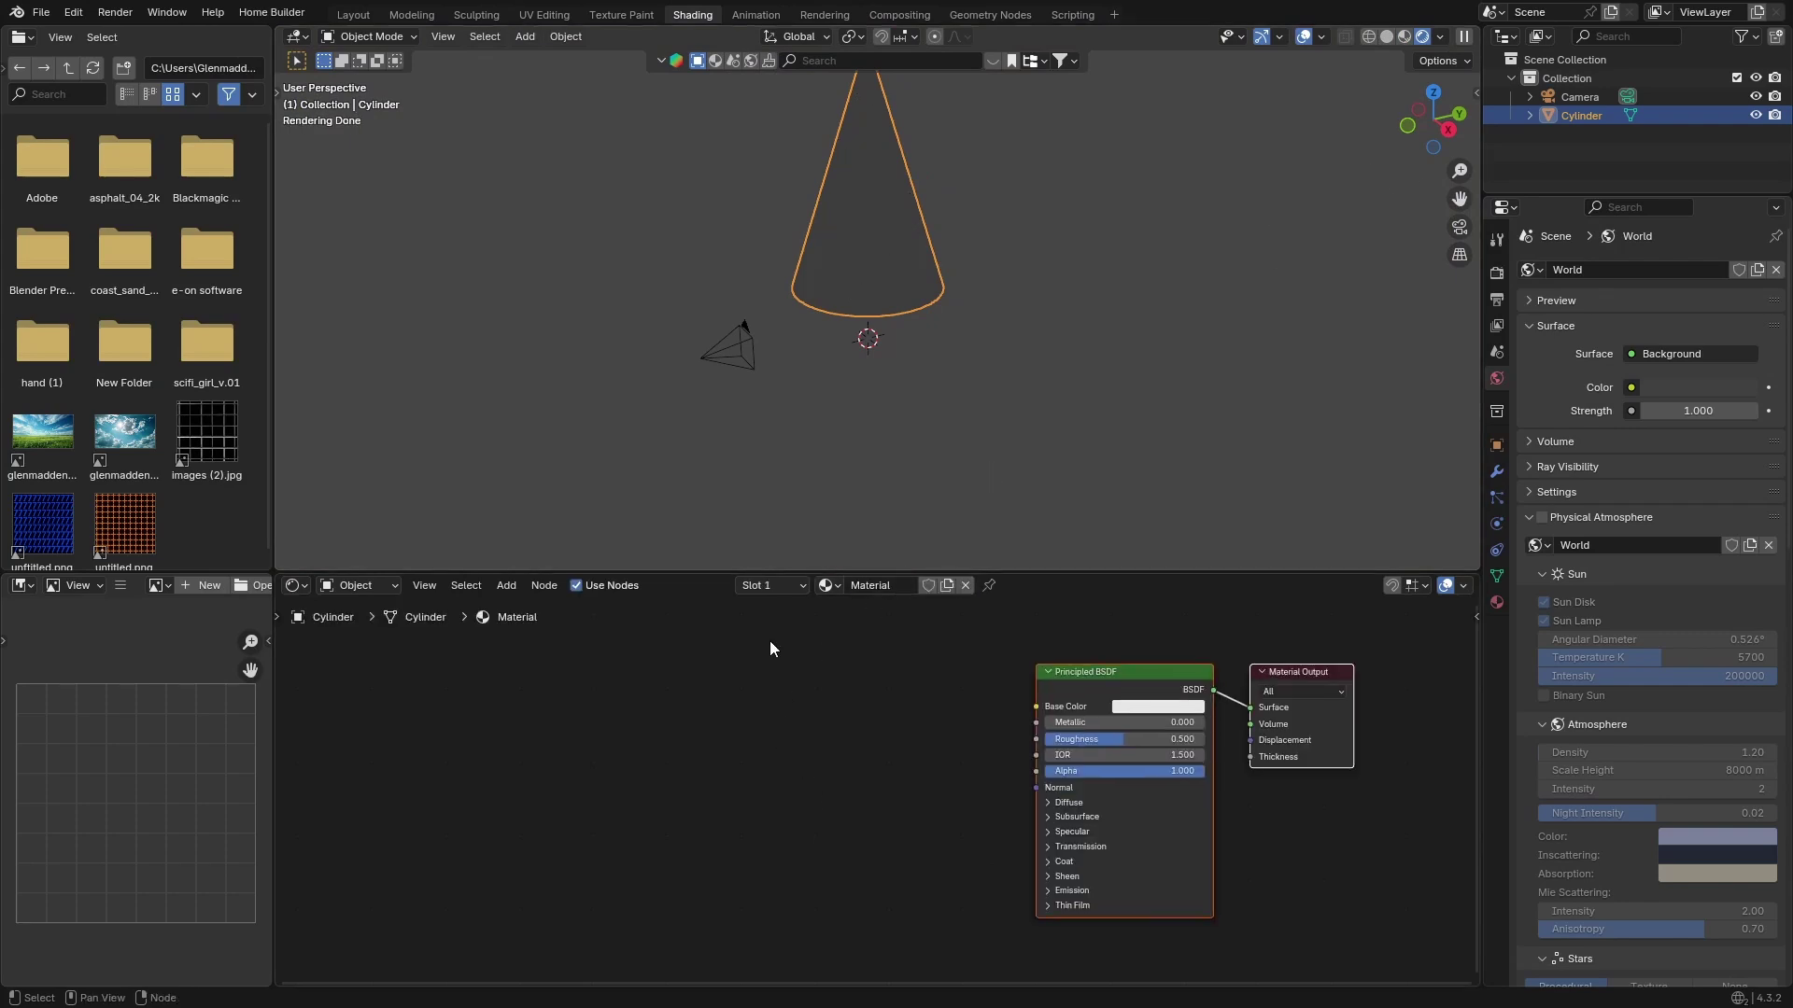
- Enlarge the node editor and move the cone lower in the view
drag(698, 568, 704, 466)
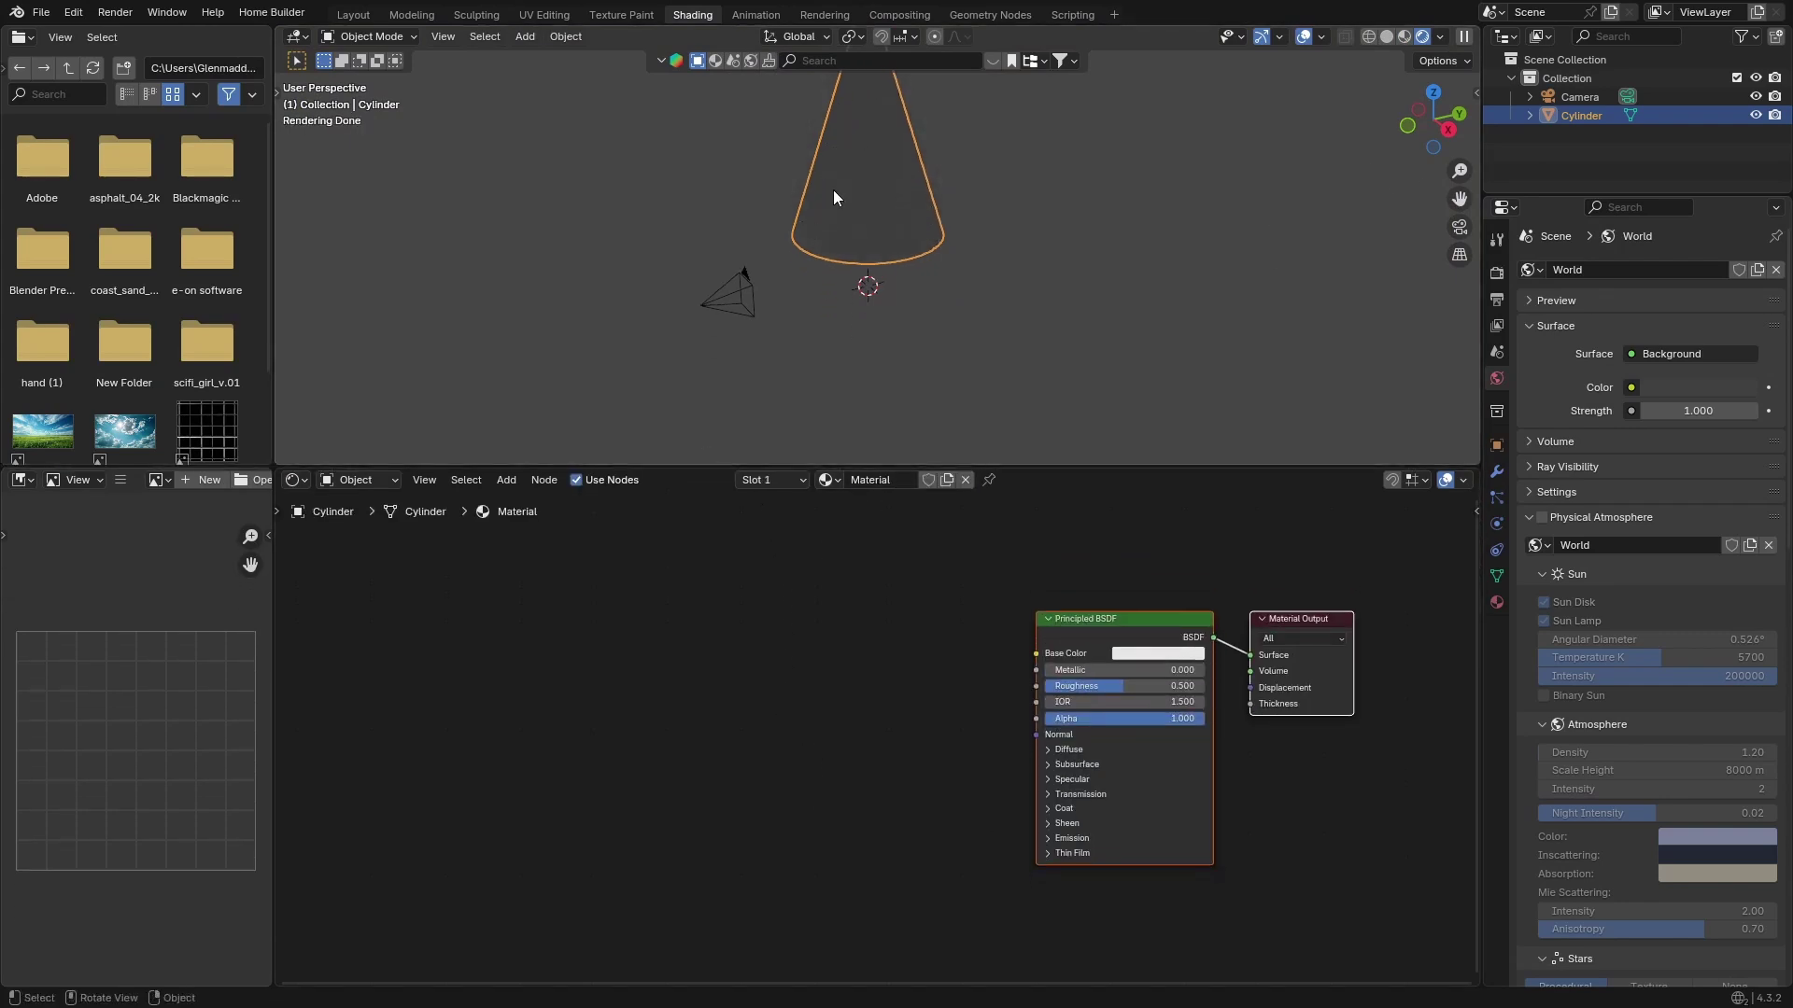
key(g)
click(1016, 268)
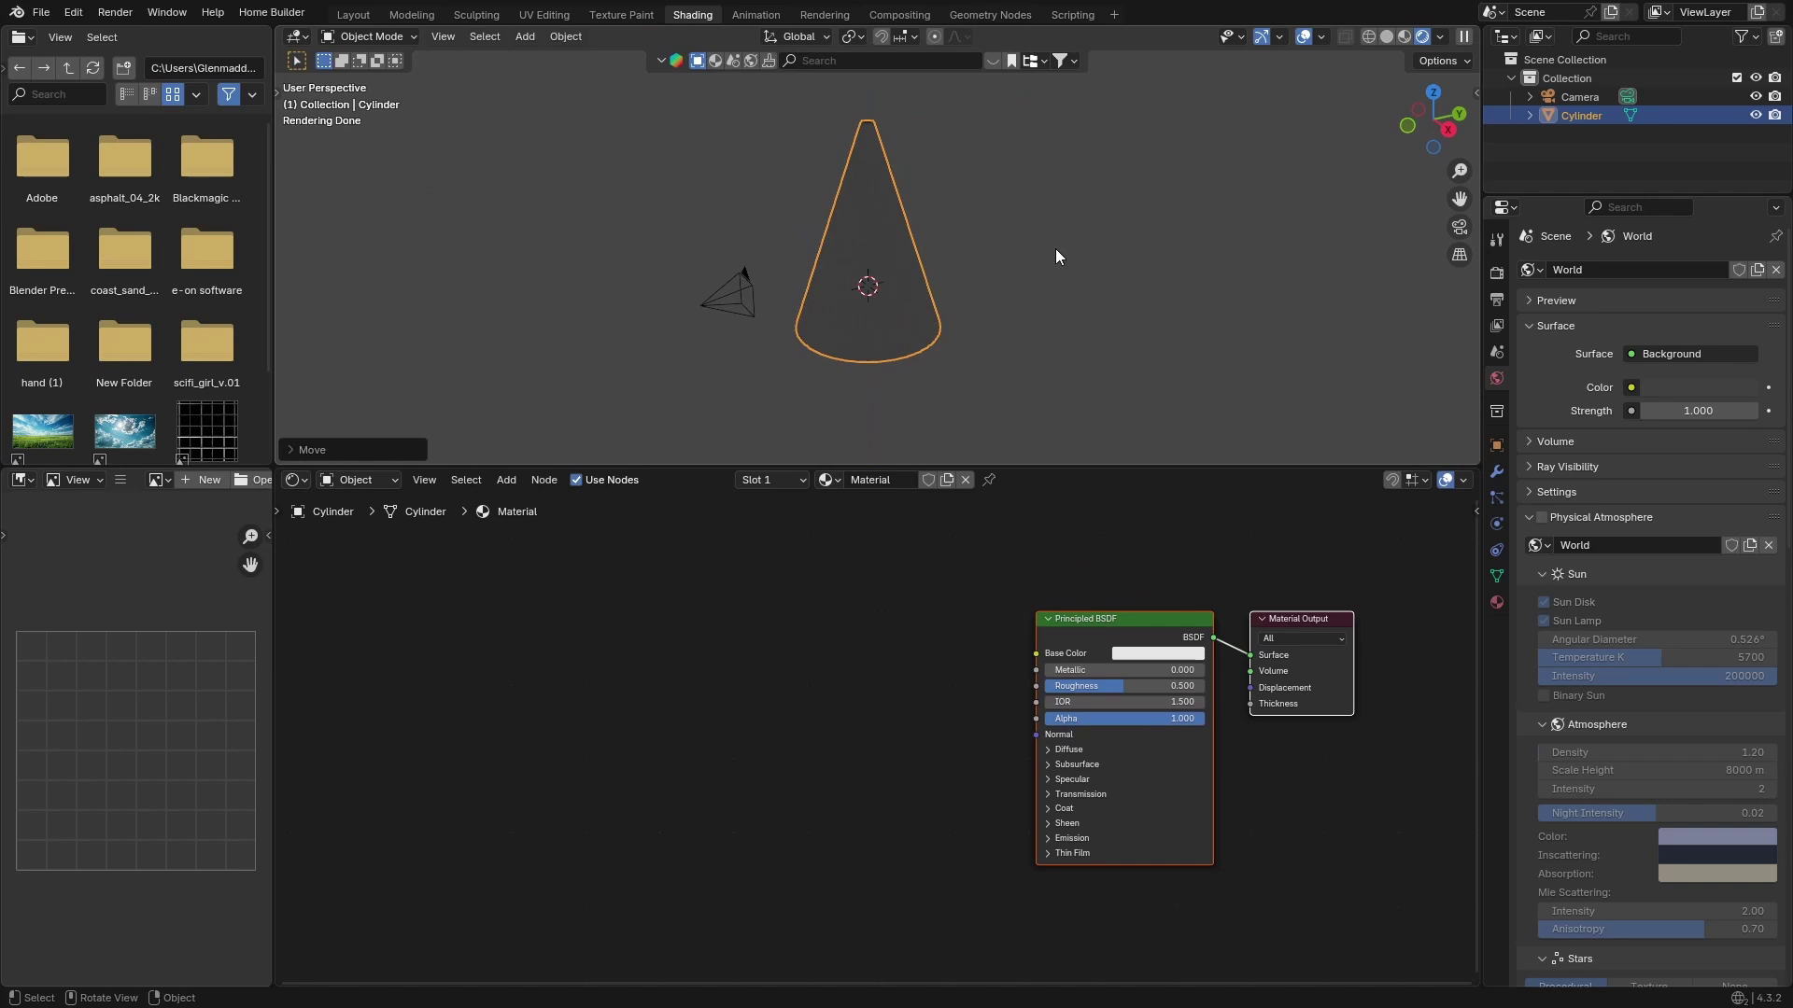
- Add a Noise Texture node to the left of the Principled BSDF
key(shift+a)
text(n)
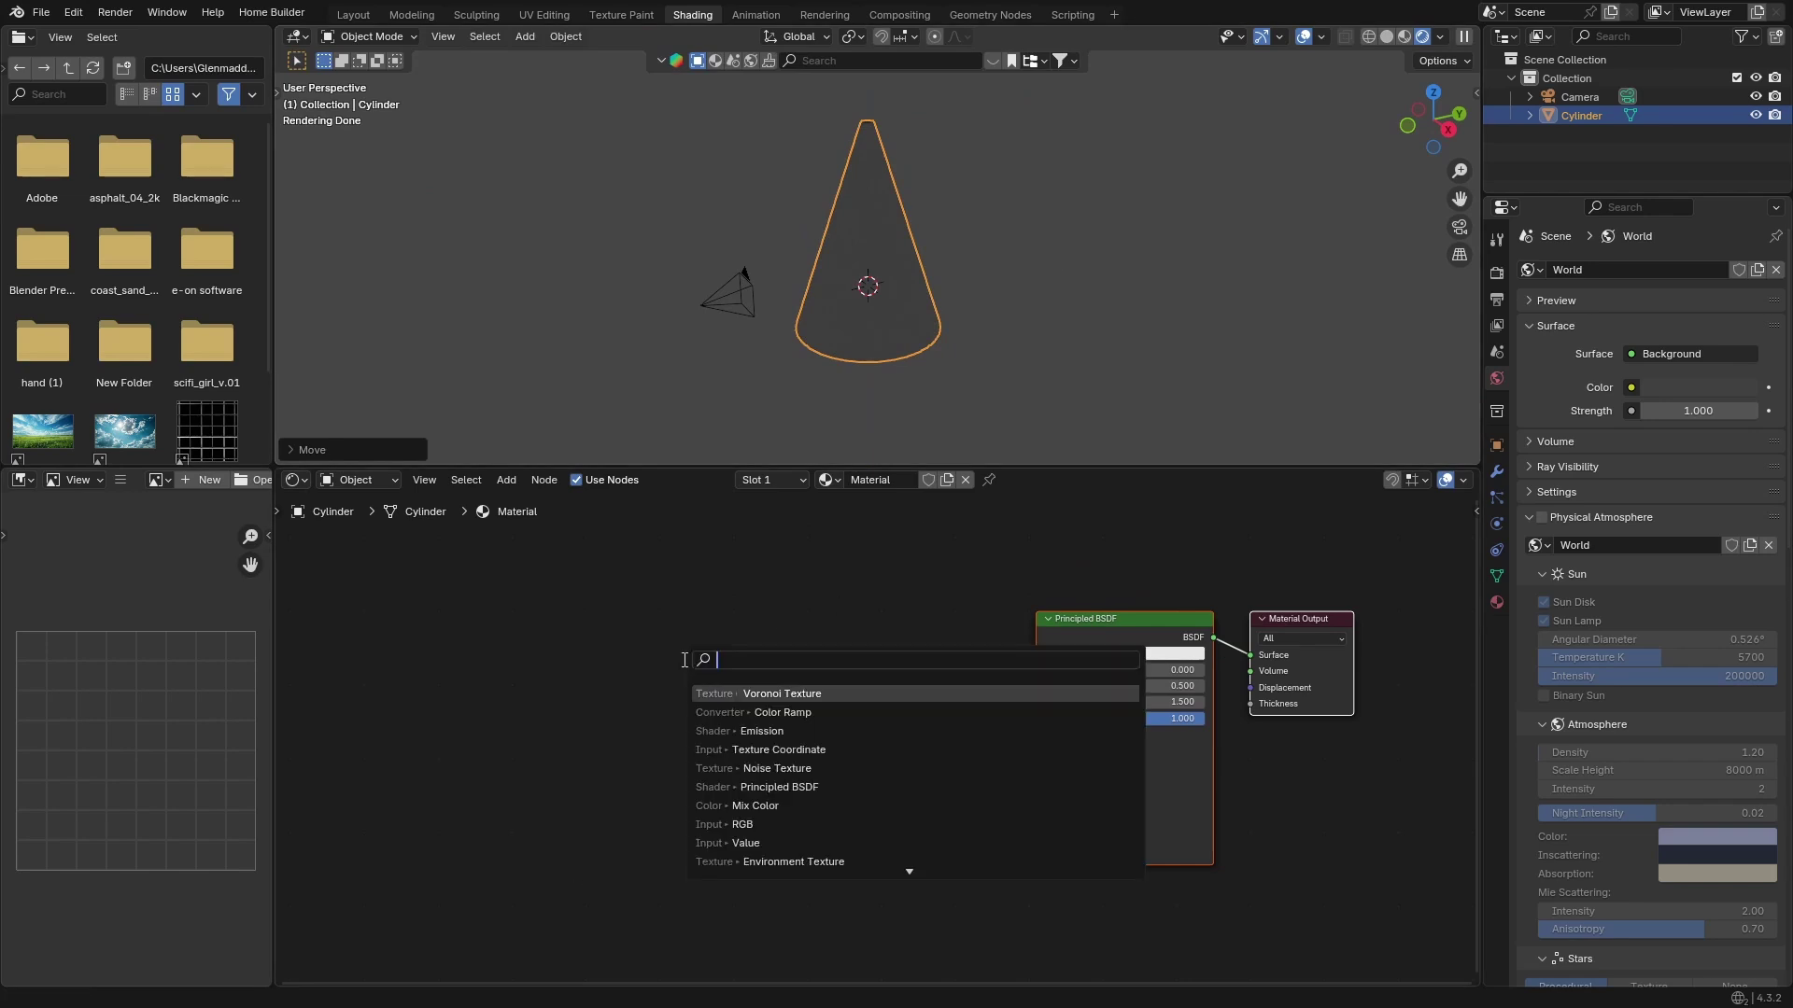
text(i)
key(Return)
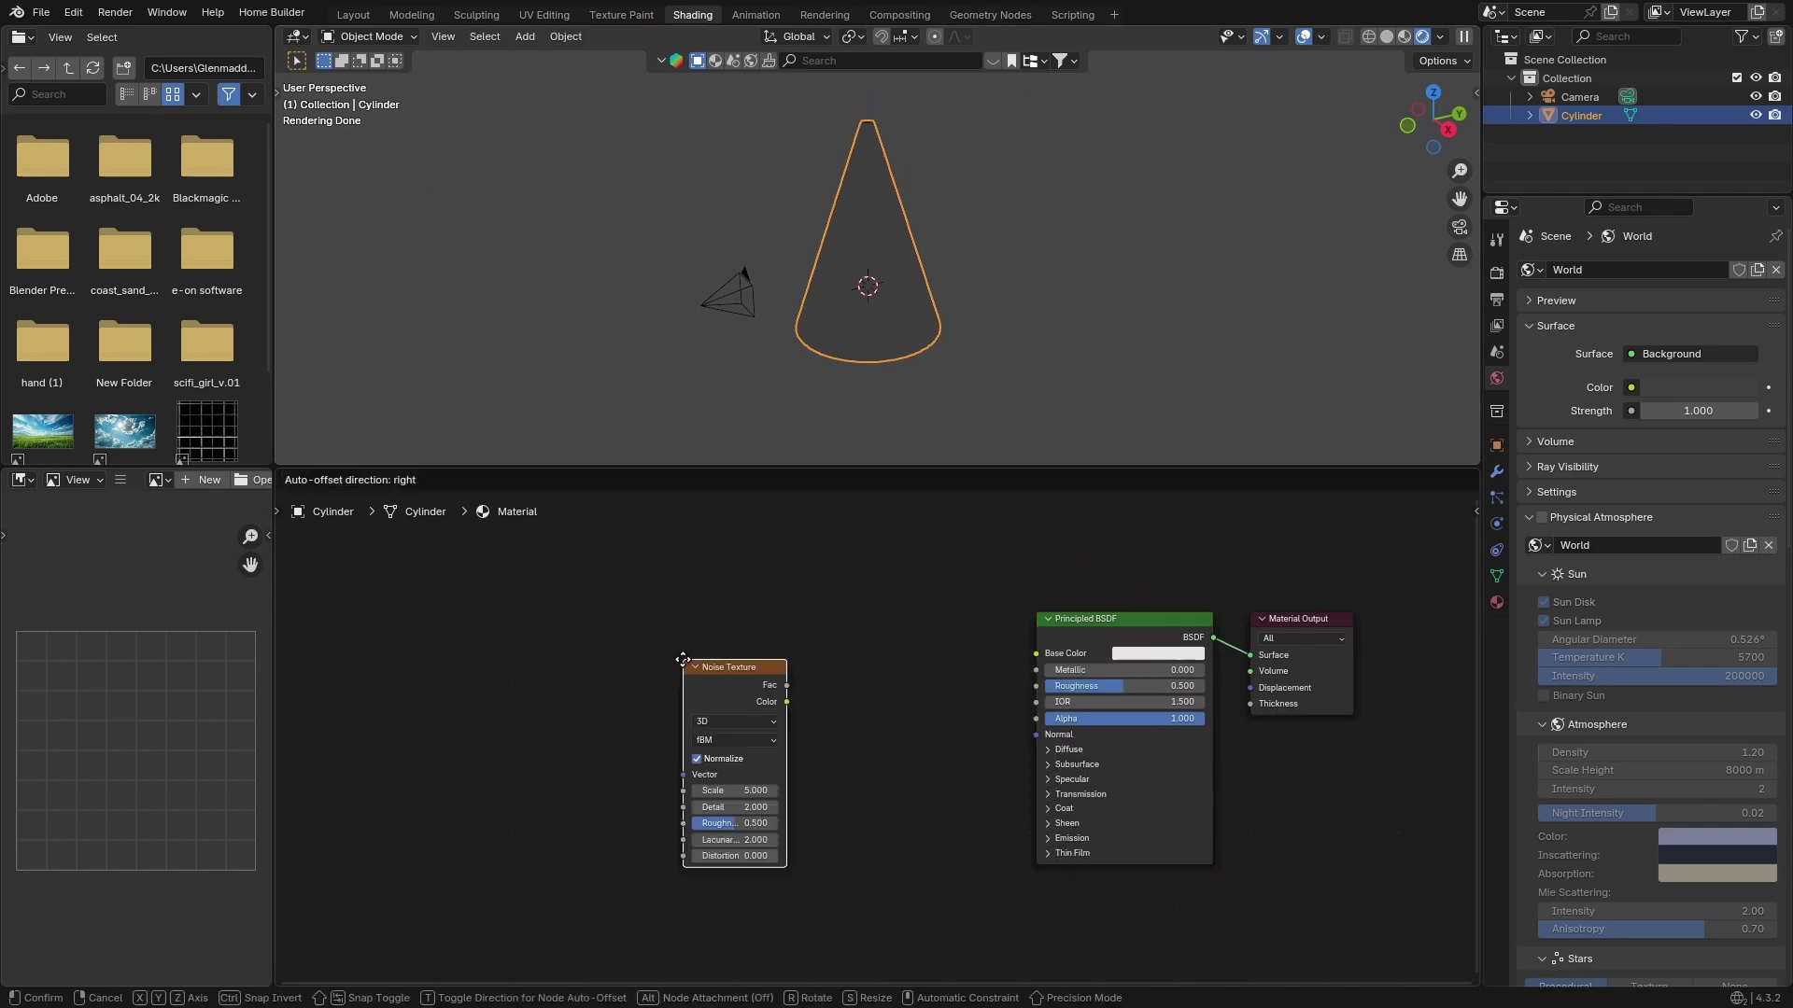
click(776, 623)
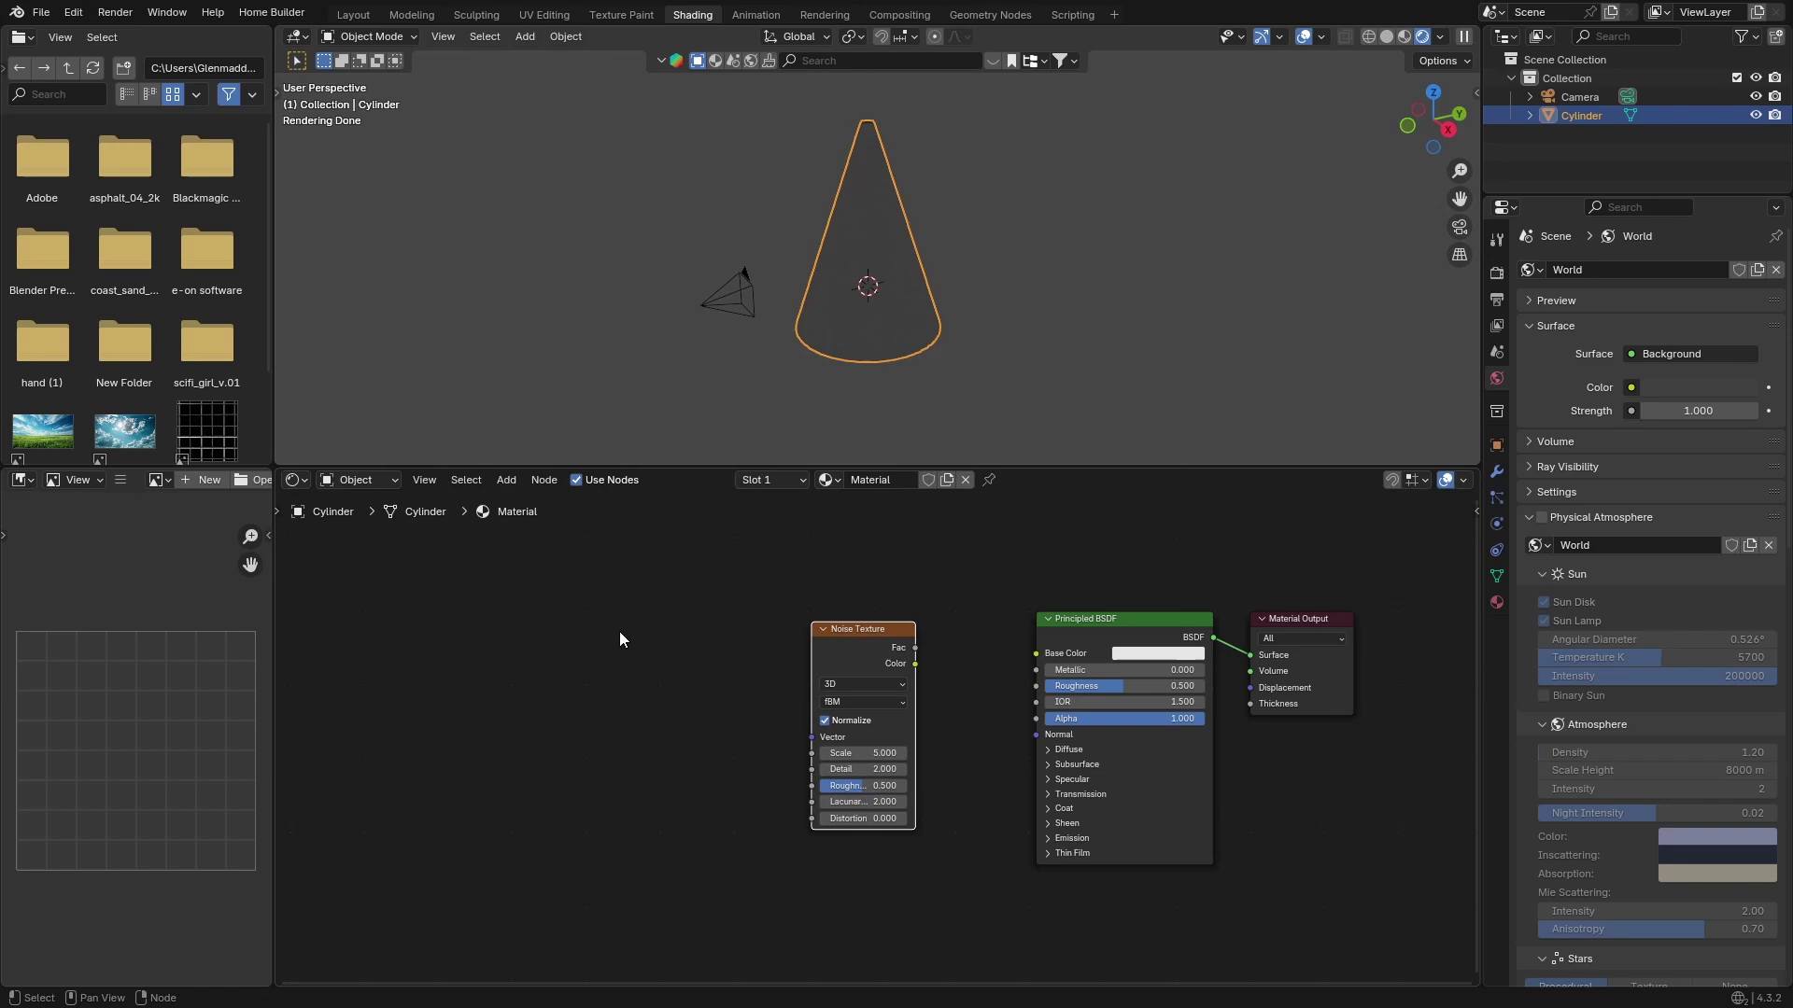
- Add a Texture Coordinate node, linking Normal to noise Vector and noise Fac to BSDF Alpha
key(shift+a)
text(textur)
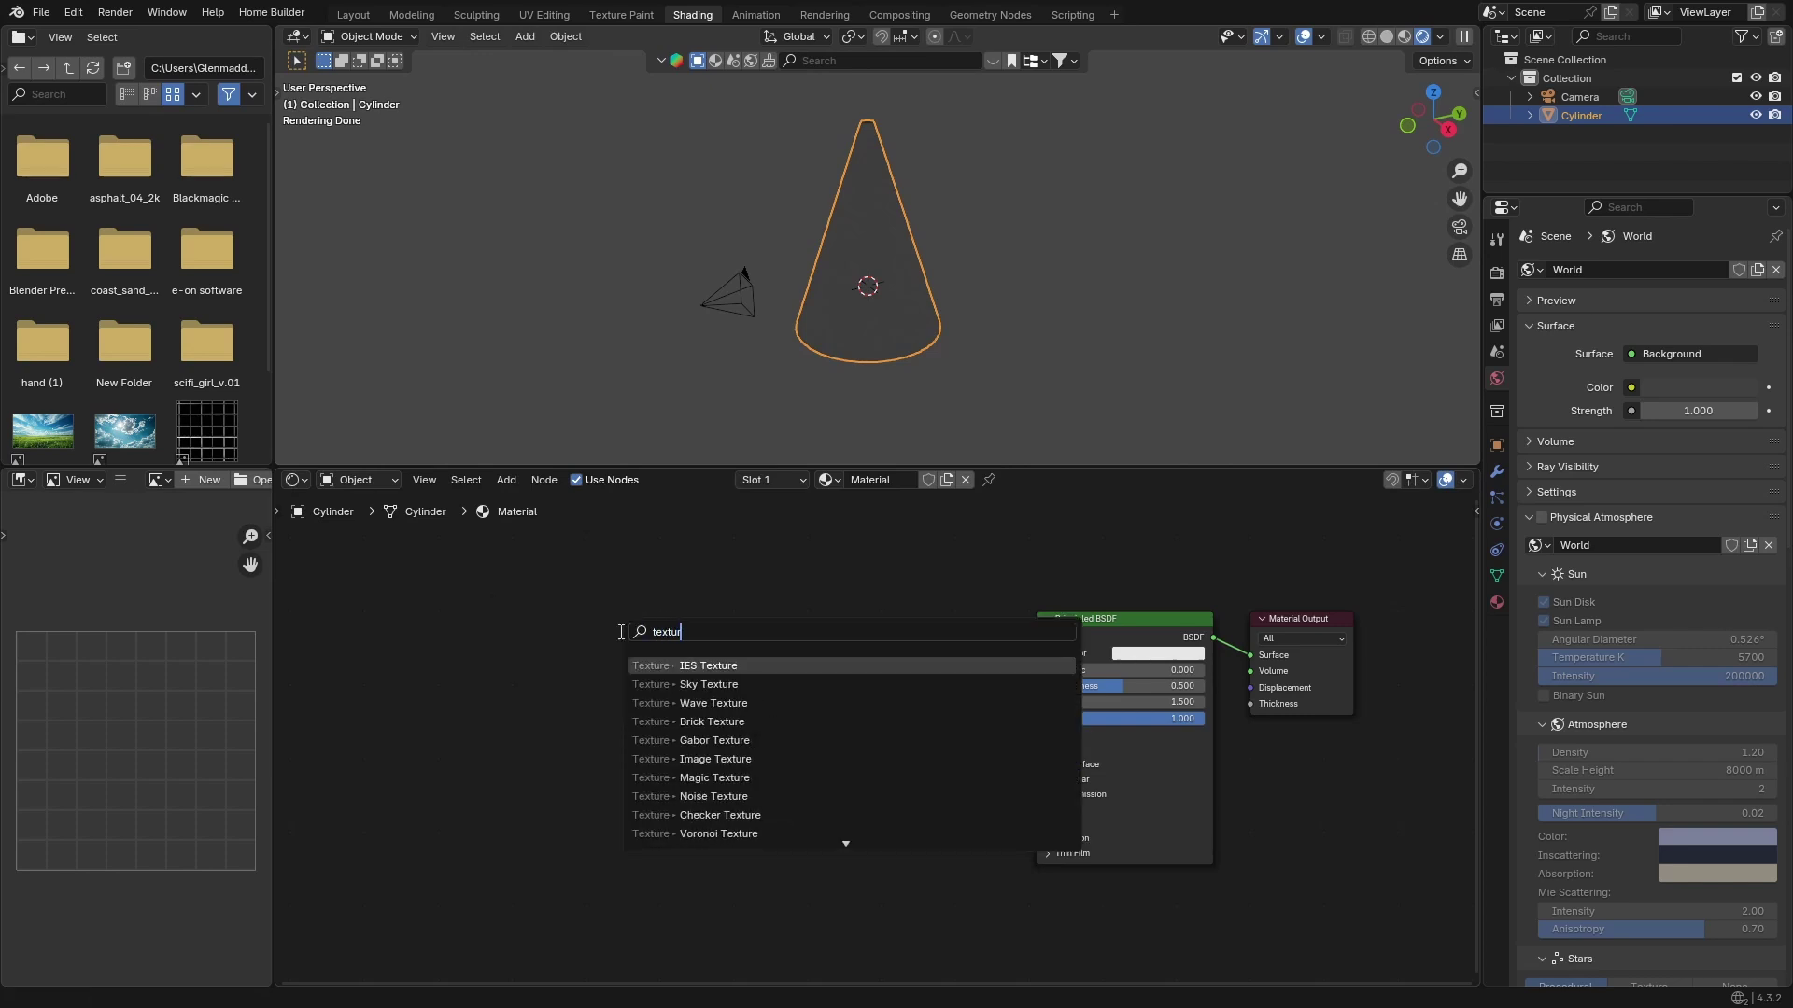
text(e c)
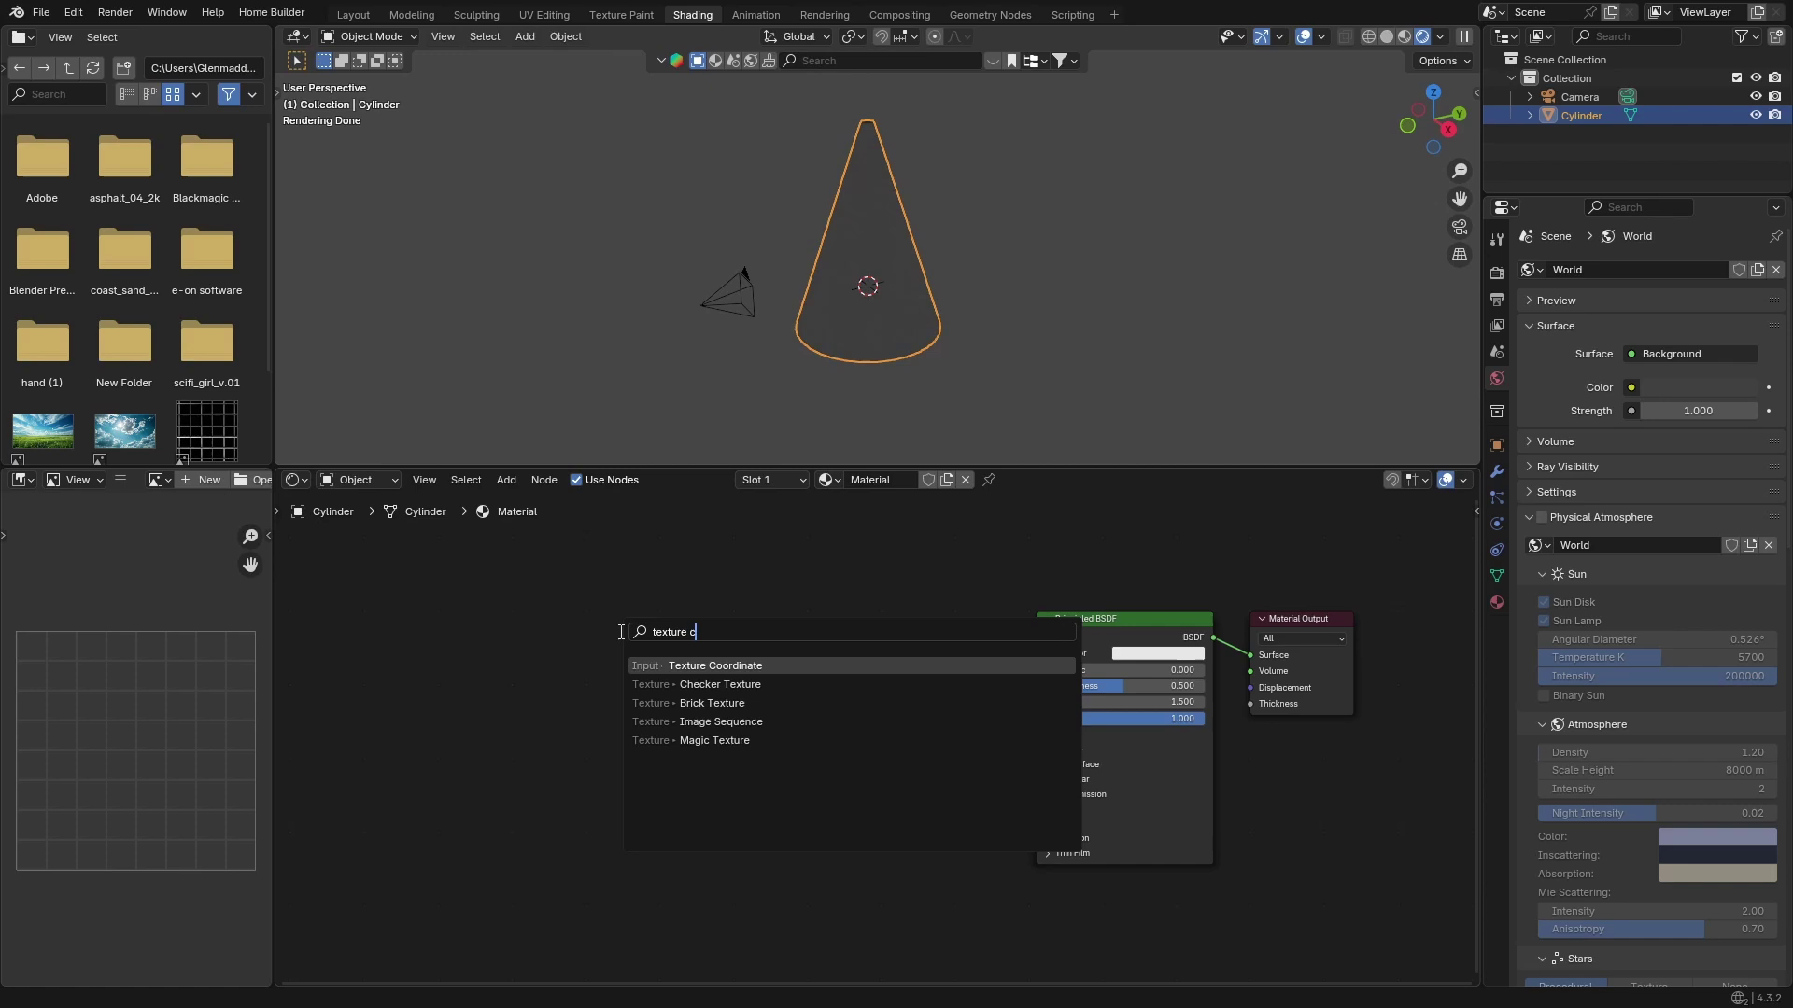
key(Return)
click(654, 662)
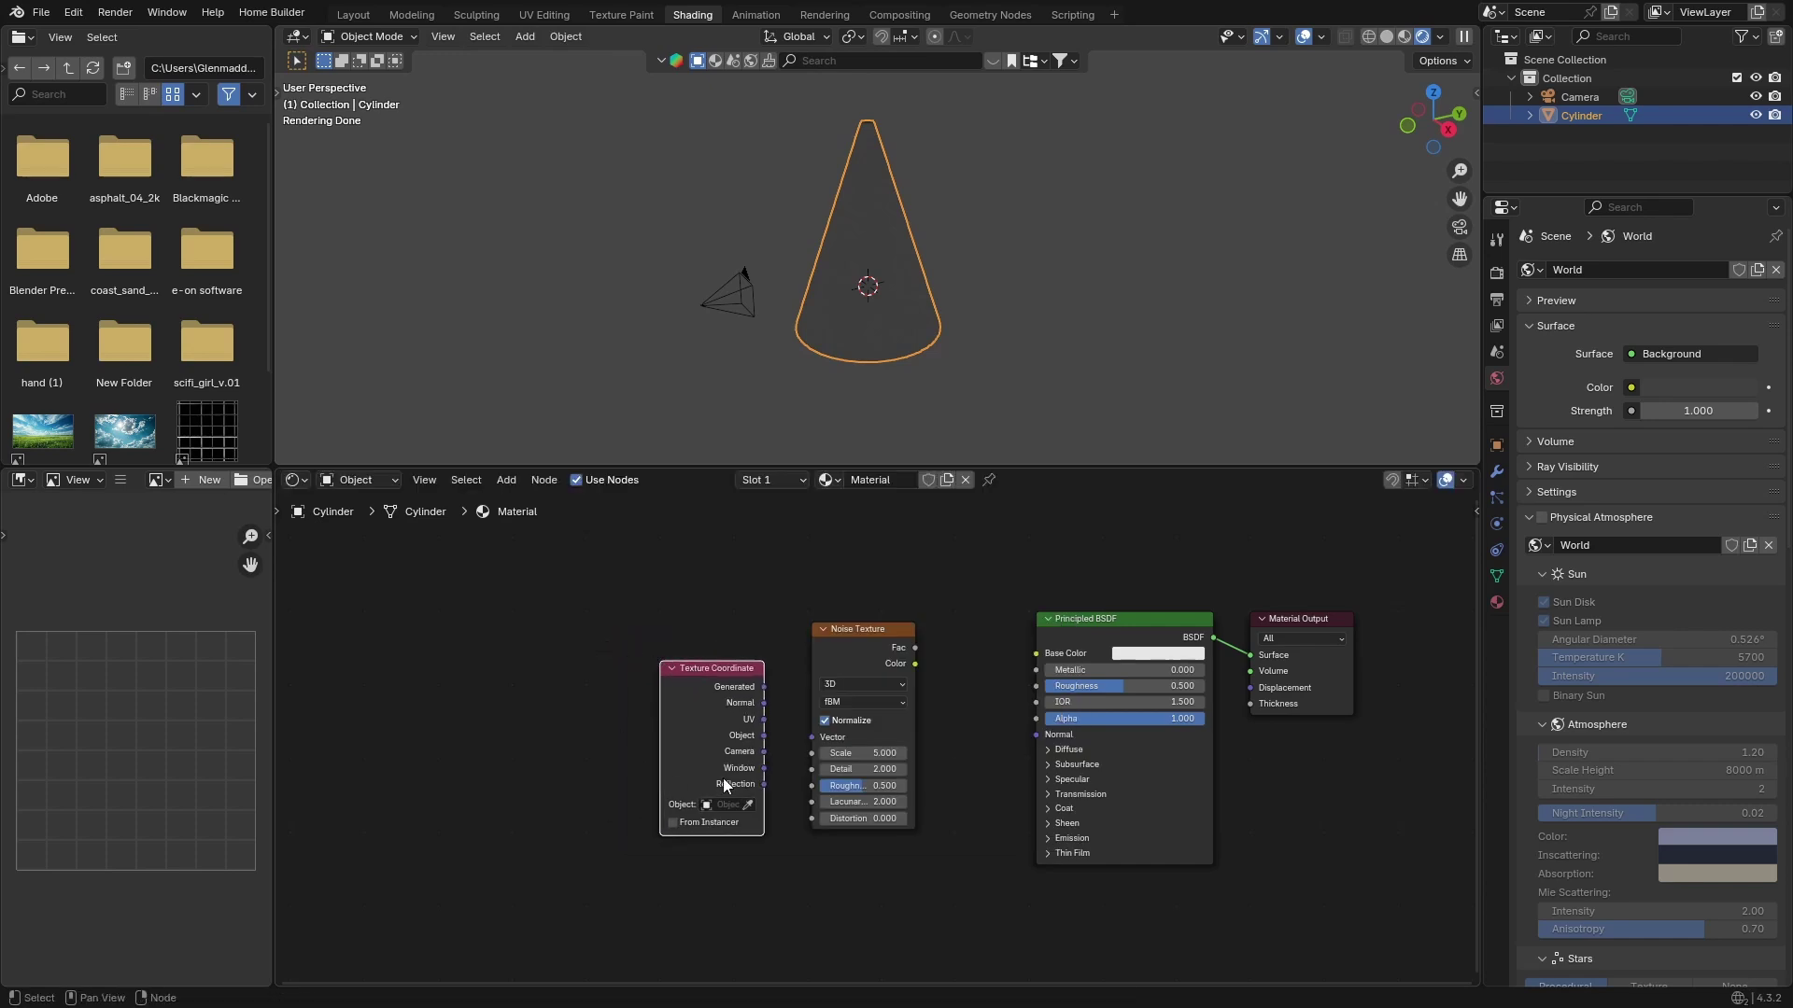
drag(763, 707, 809, 741)
drag(915, 647, 1021, 717)
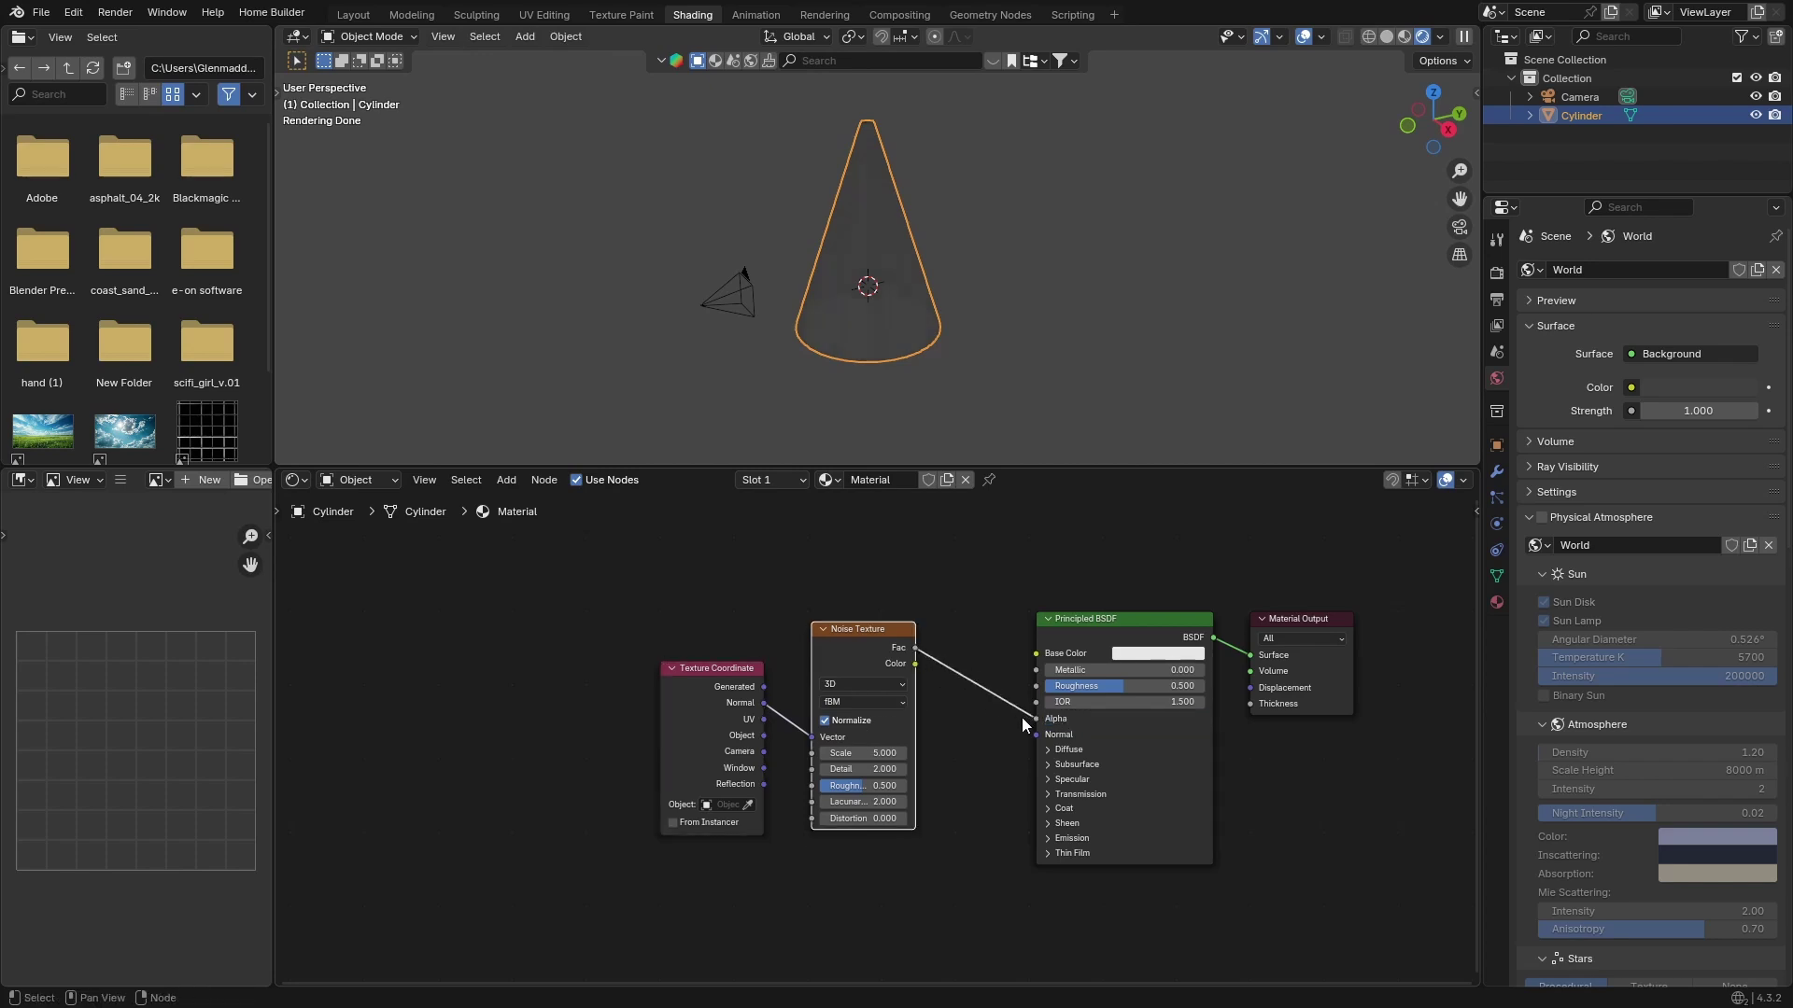
- Set the Principled BSDF Emission Strength to 1.000 in Material Preview, then return to Rendered
click(1404, 37)
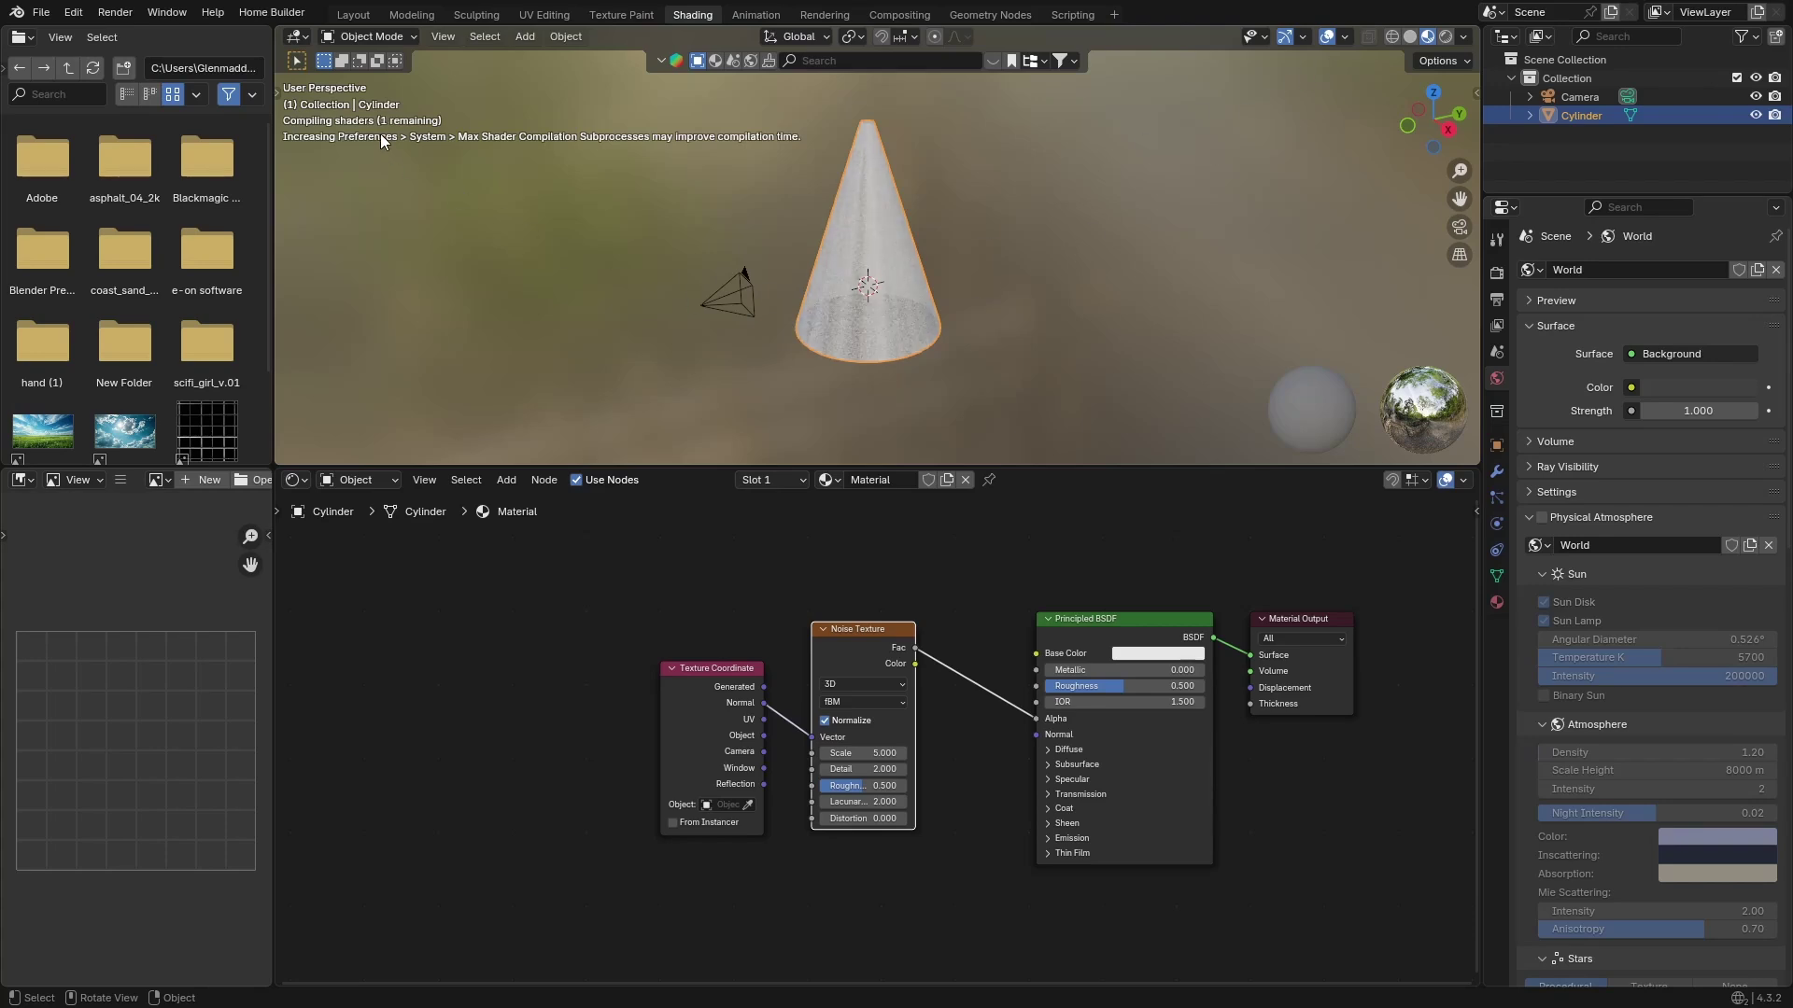
middle_drag(882, 345, 882, 306)
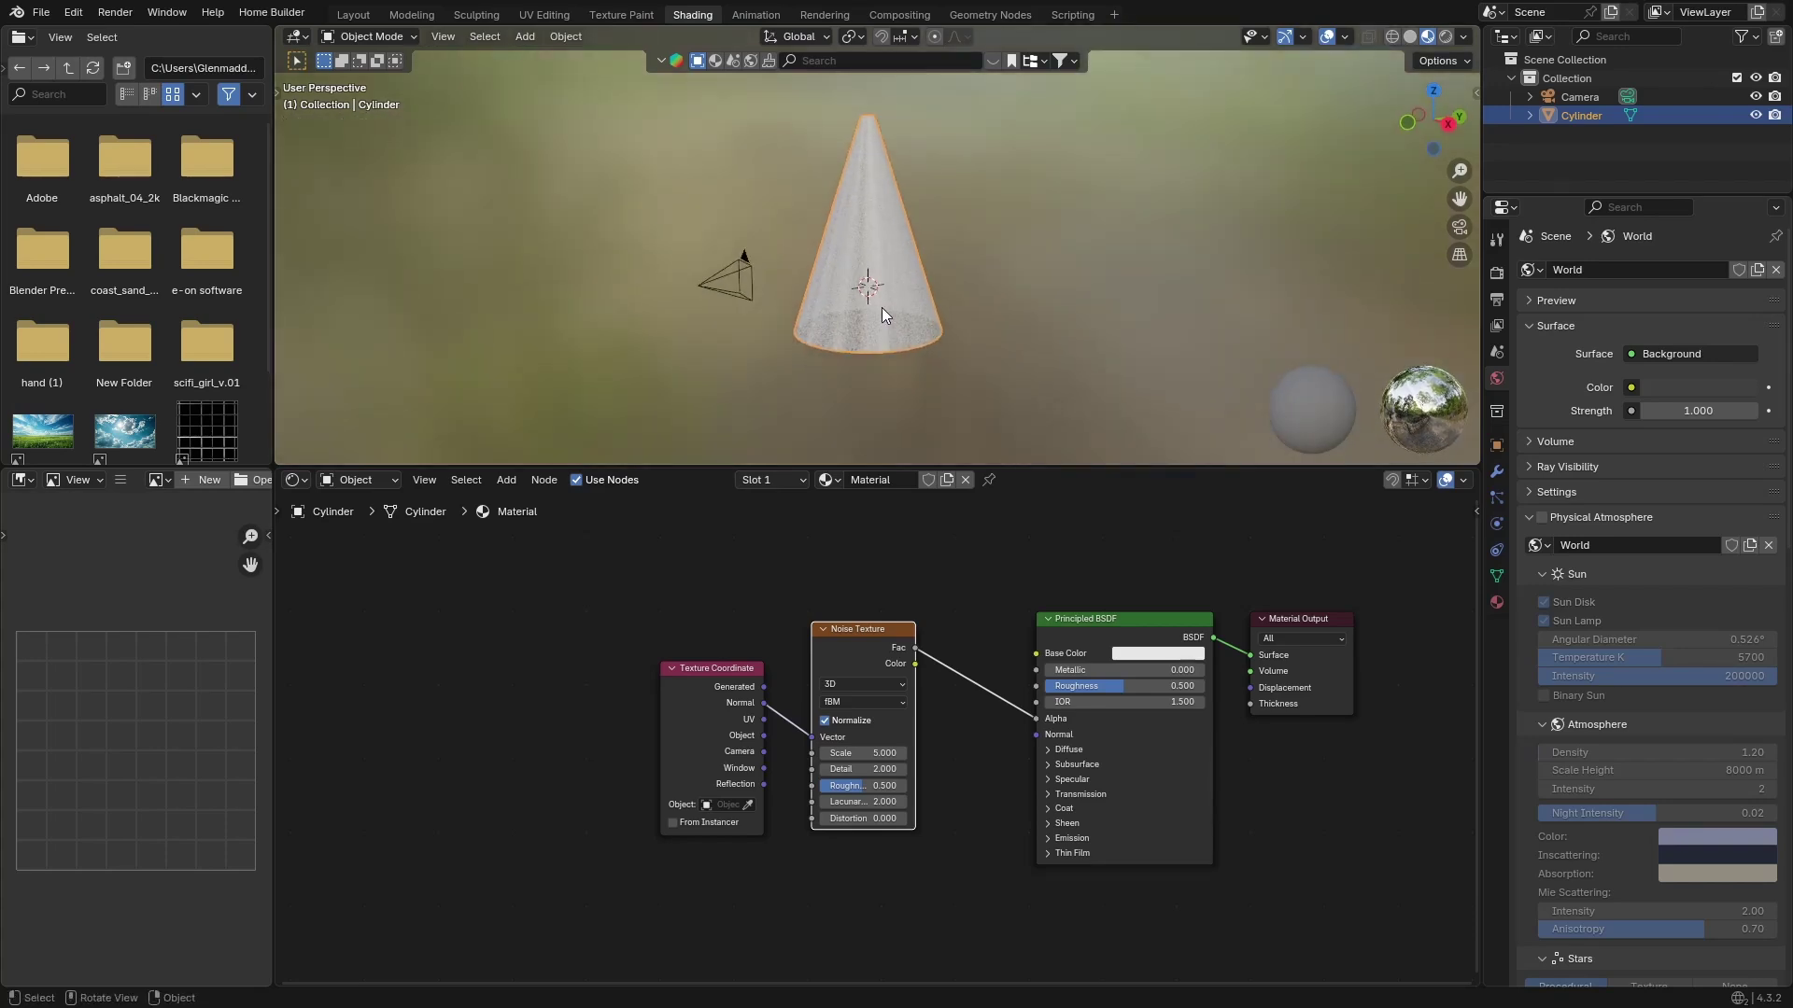
scroll(871, 216, up, 2)
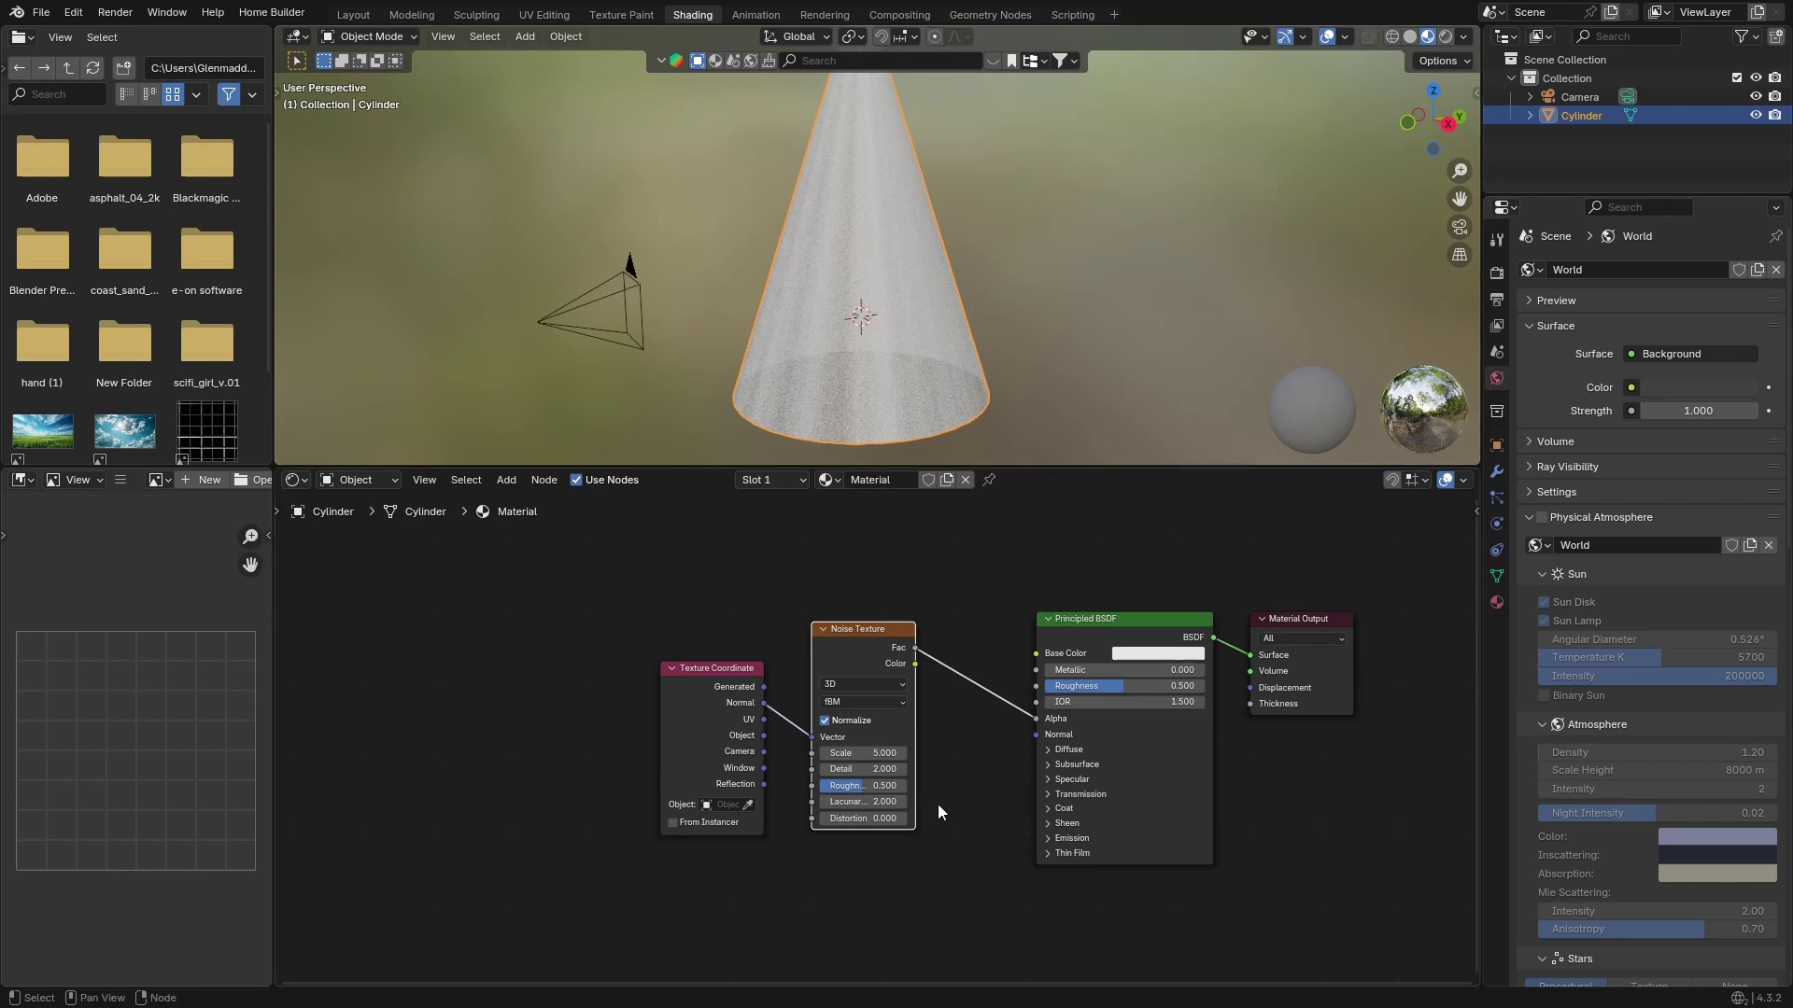
click(1046, 838)
drag(1120, 872, 1176, 872)
click(1078, 872)
key(BackSpace)
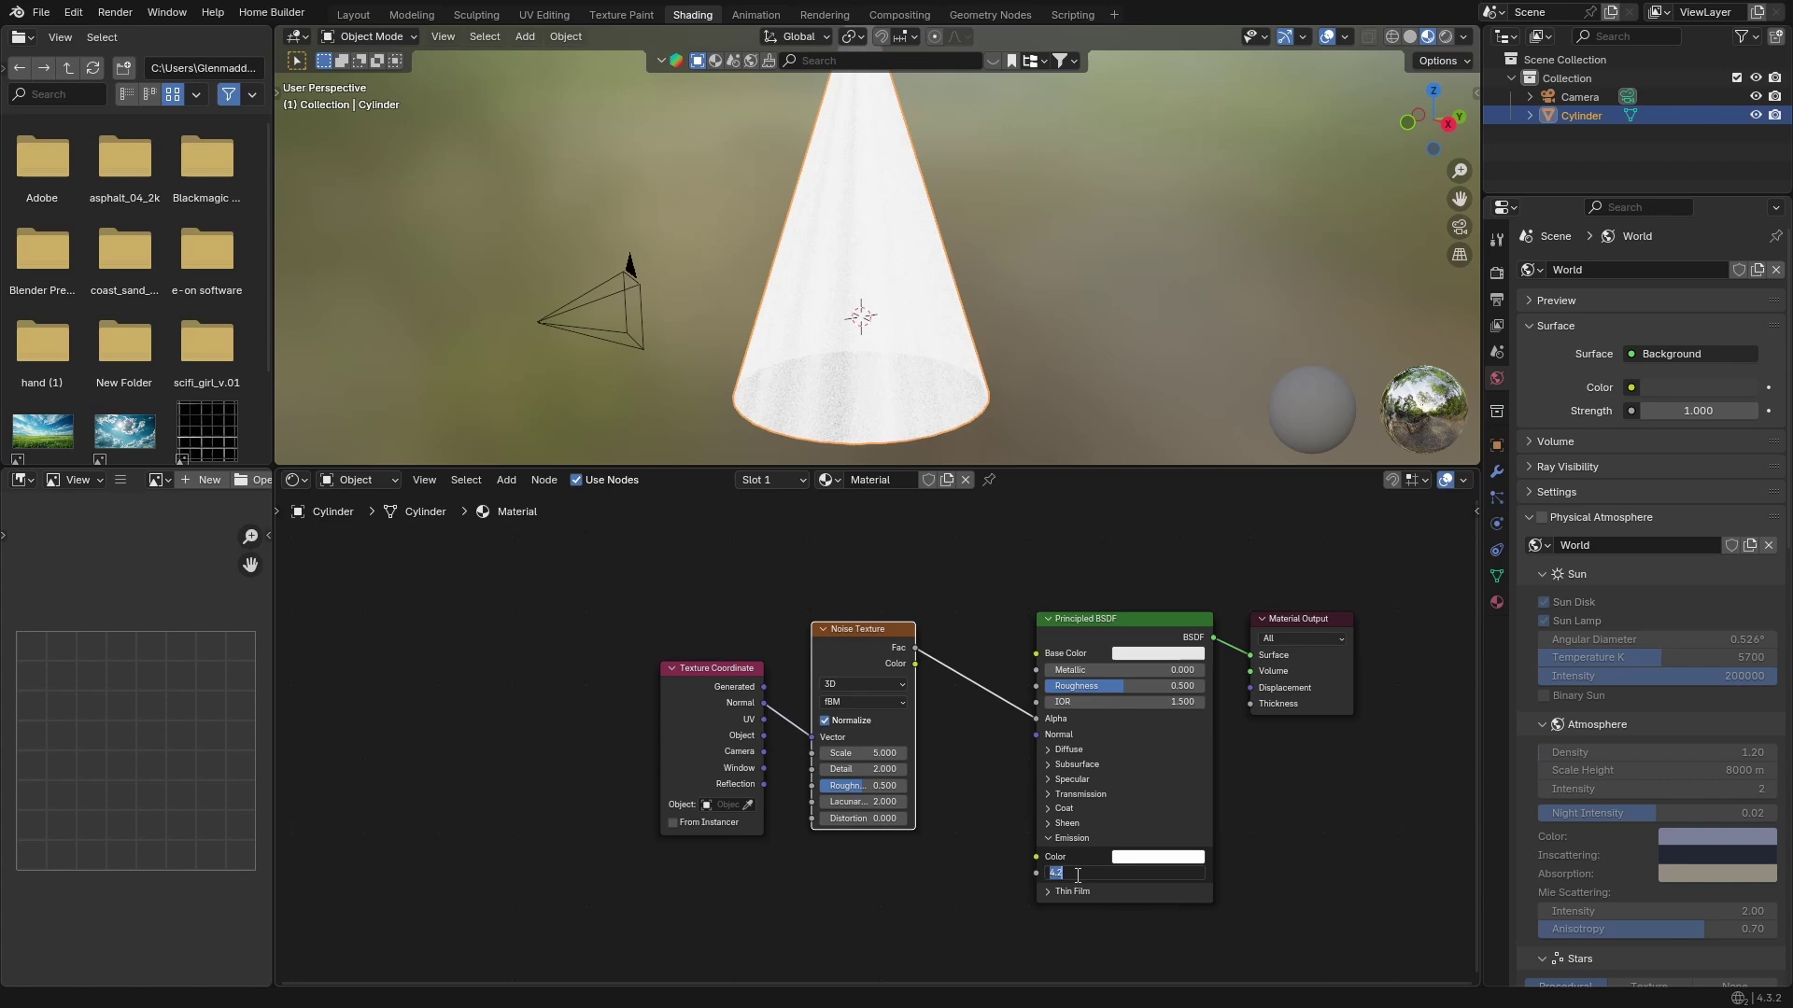
text(1)
key(Return)
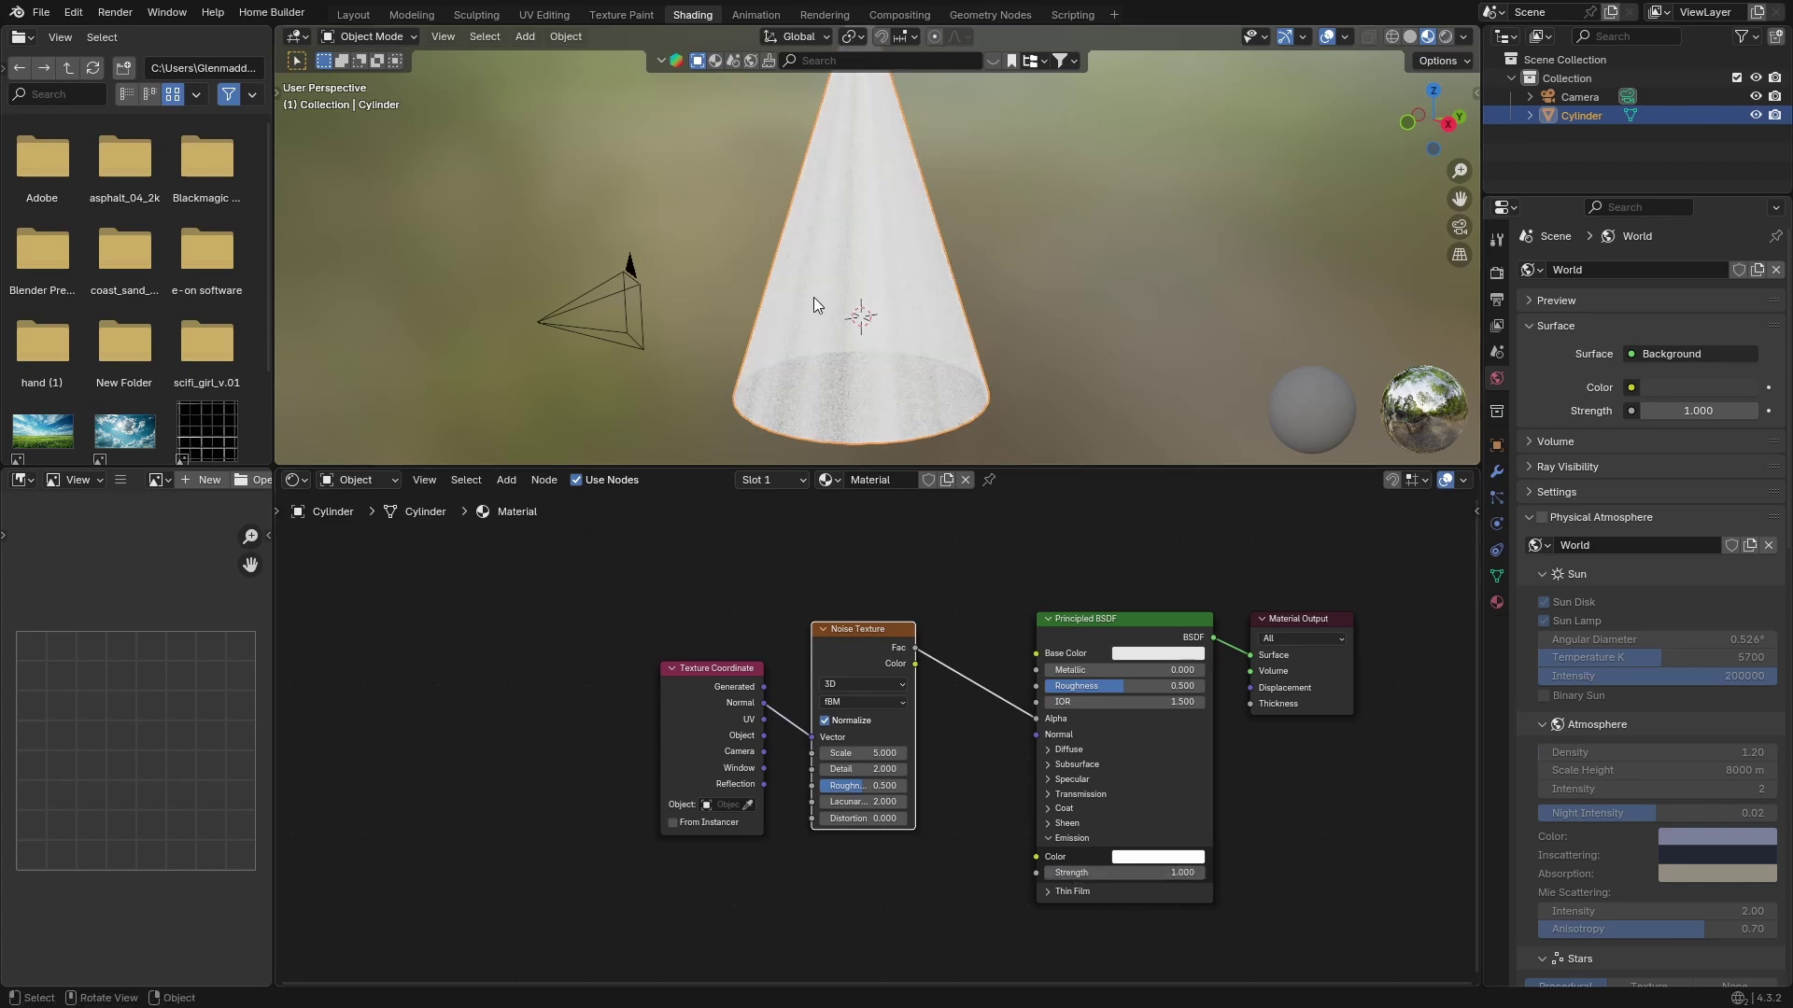
scroll(821, 277, down, 1)
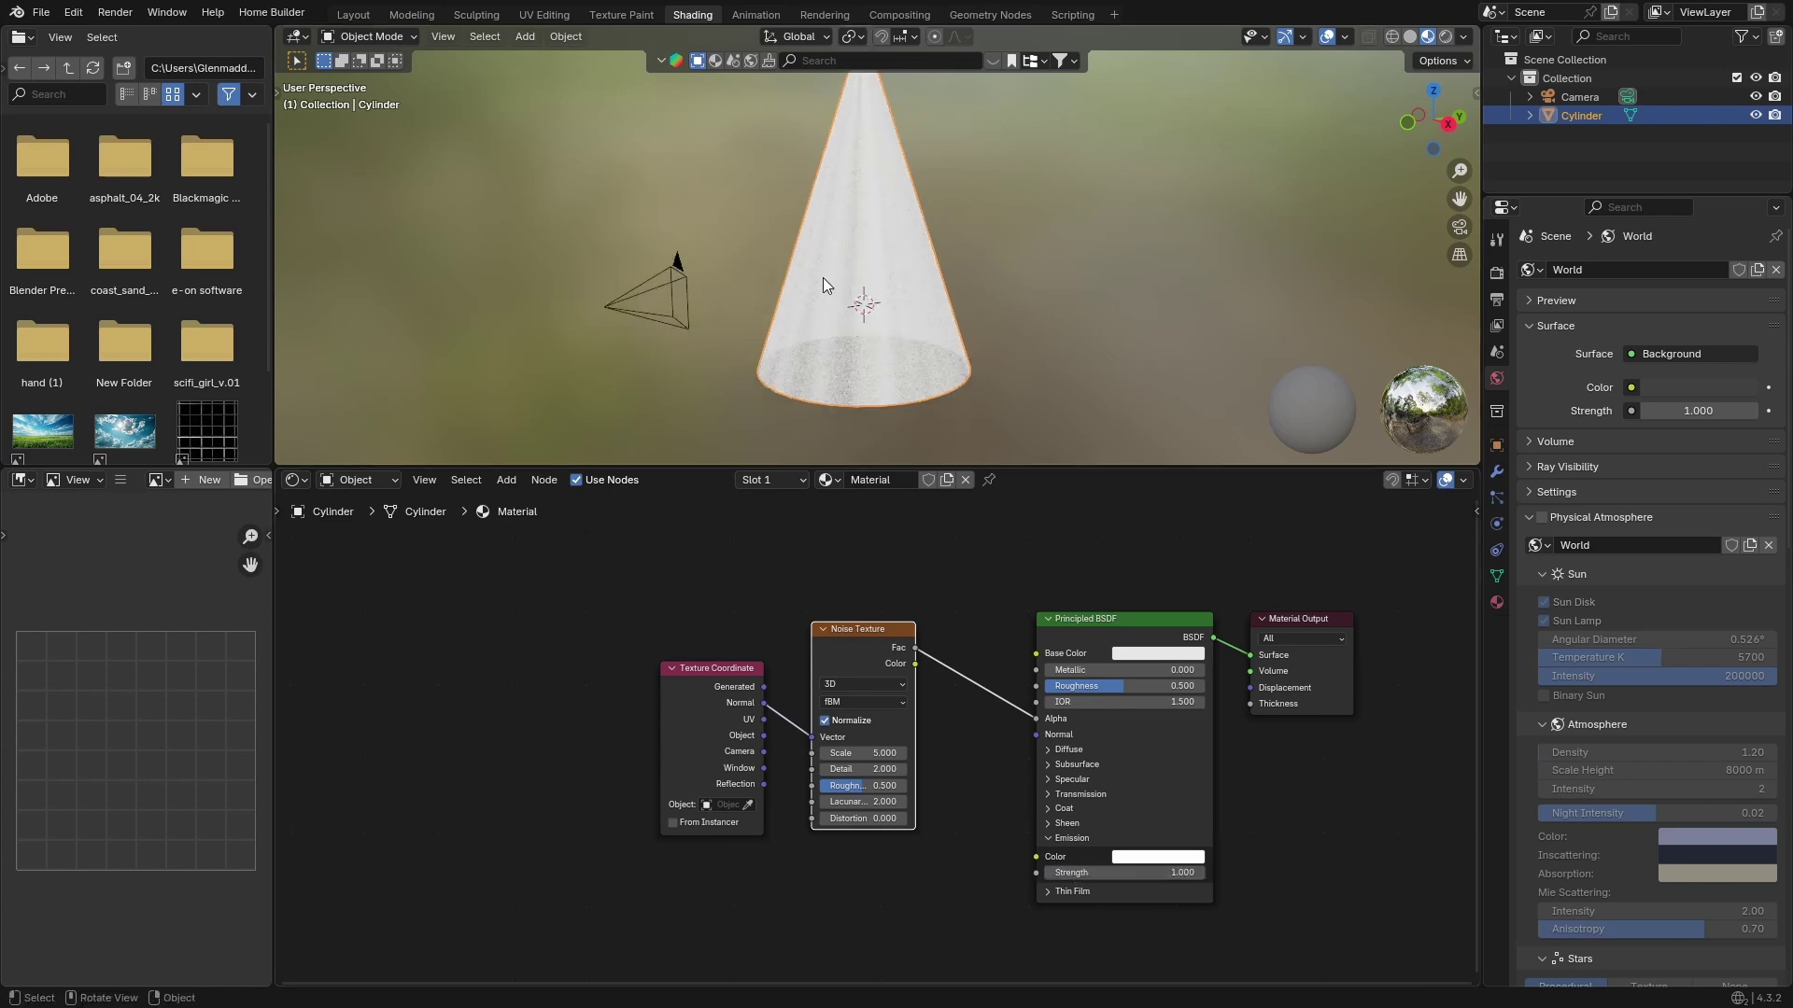
click(1443, 36)
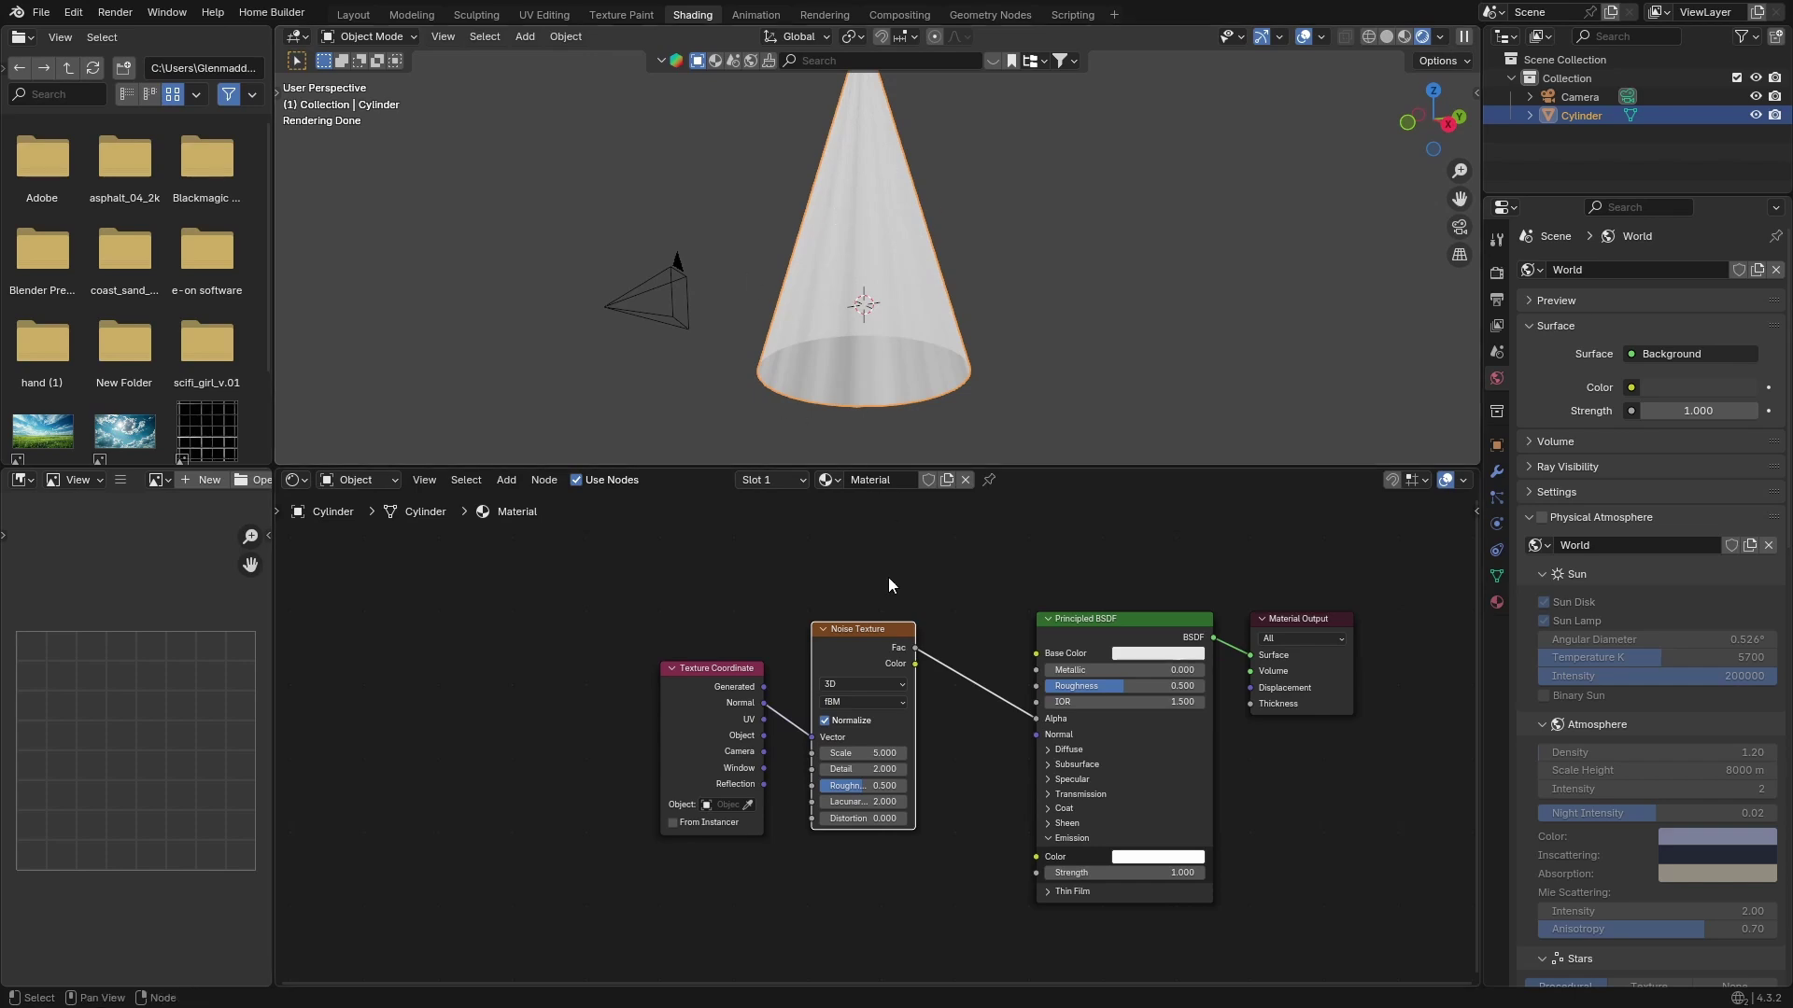
- Shift the texture nodes left and insert a Mix Color node into the noise Fac–Alpha link
drag(706, 709, 619, 690)
drag(827, 661, 737, 669)
key(shift+a)
click(736, 669)
text(co)
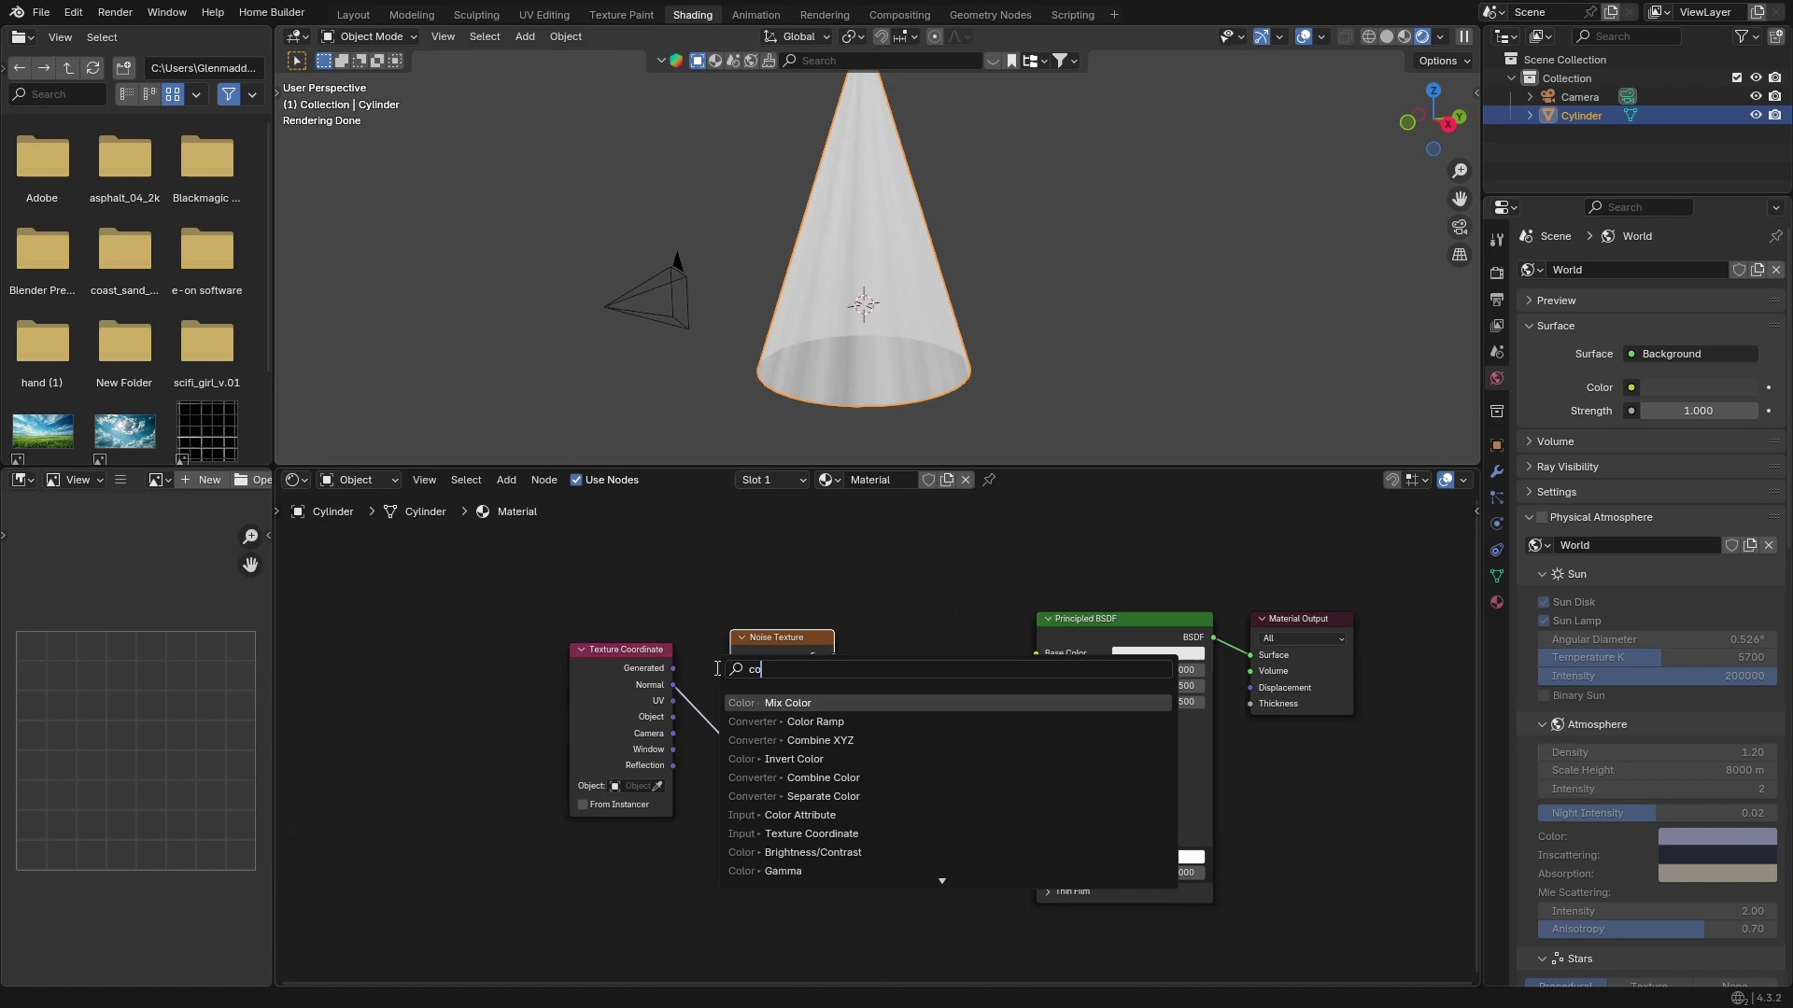
key(Return)
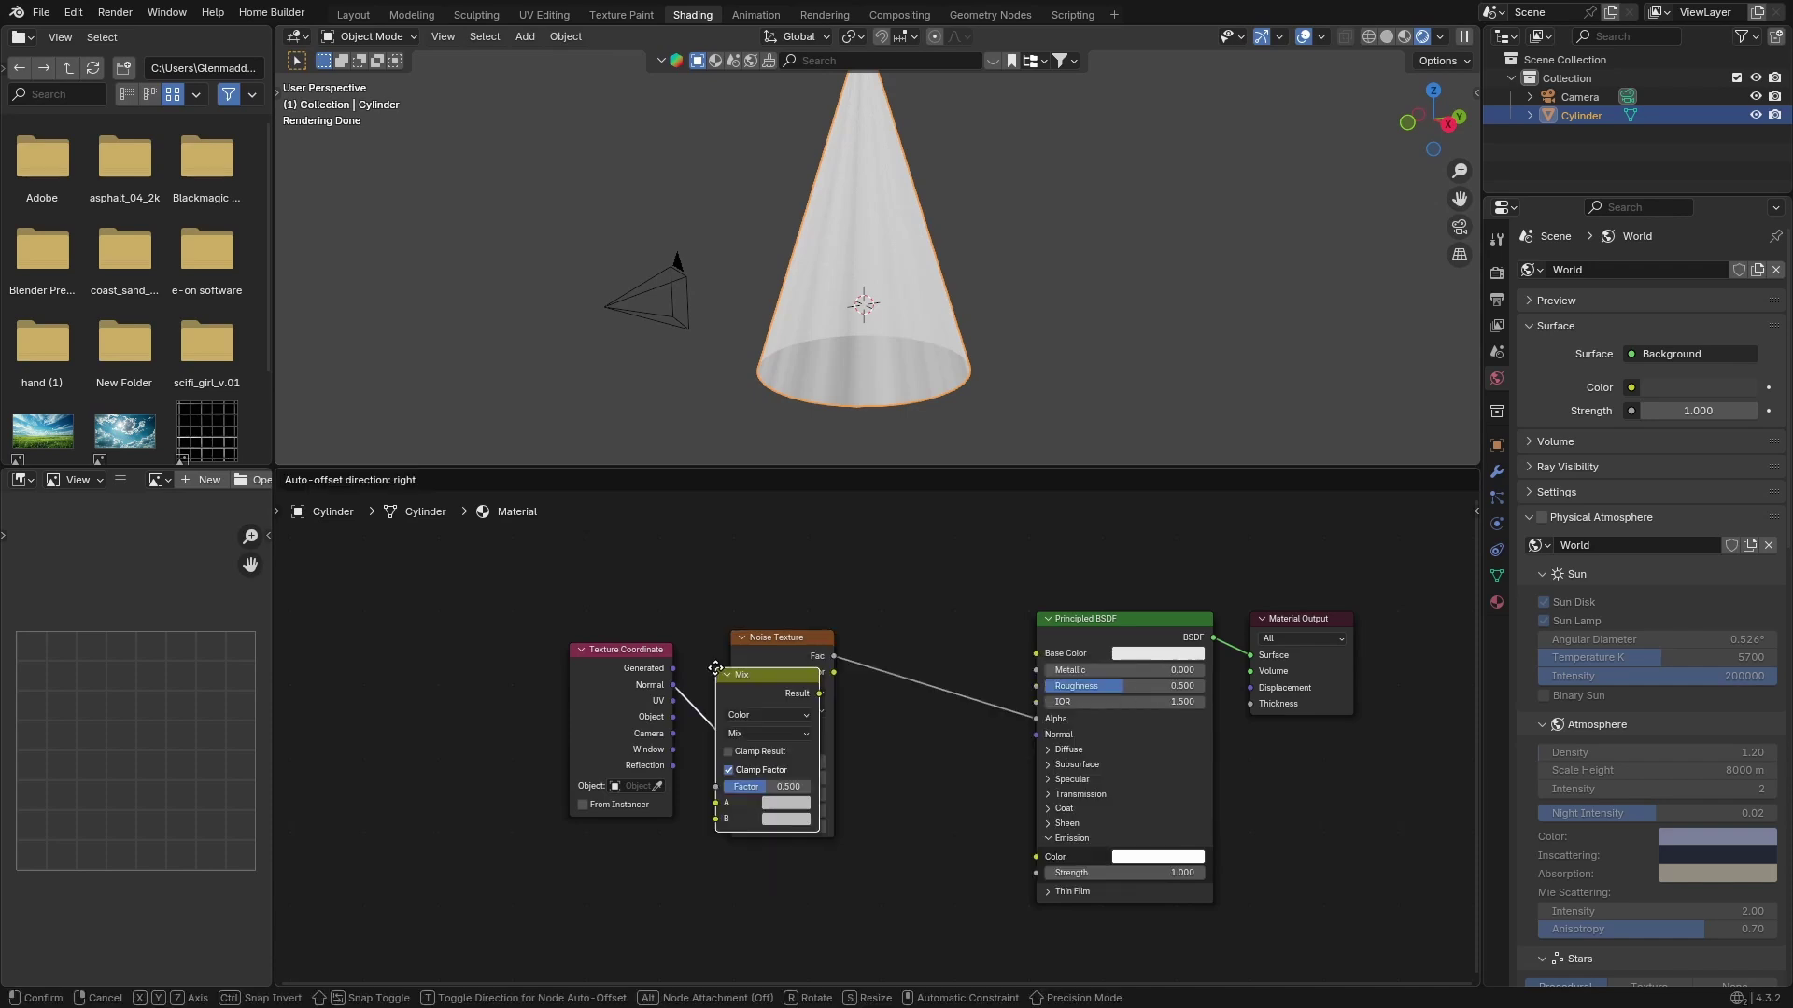
click(874, 618)
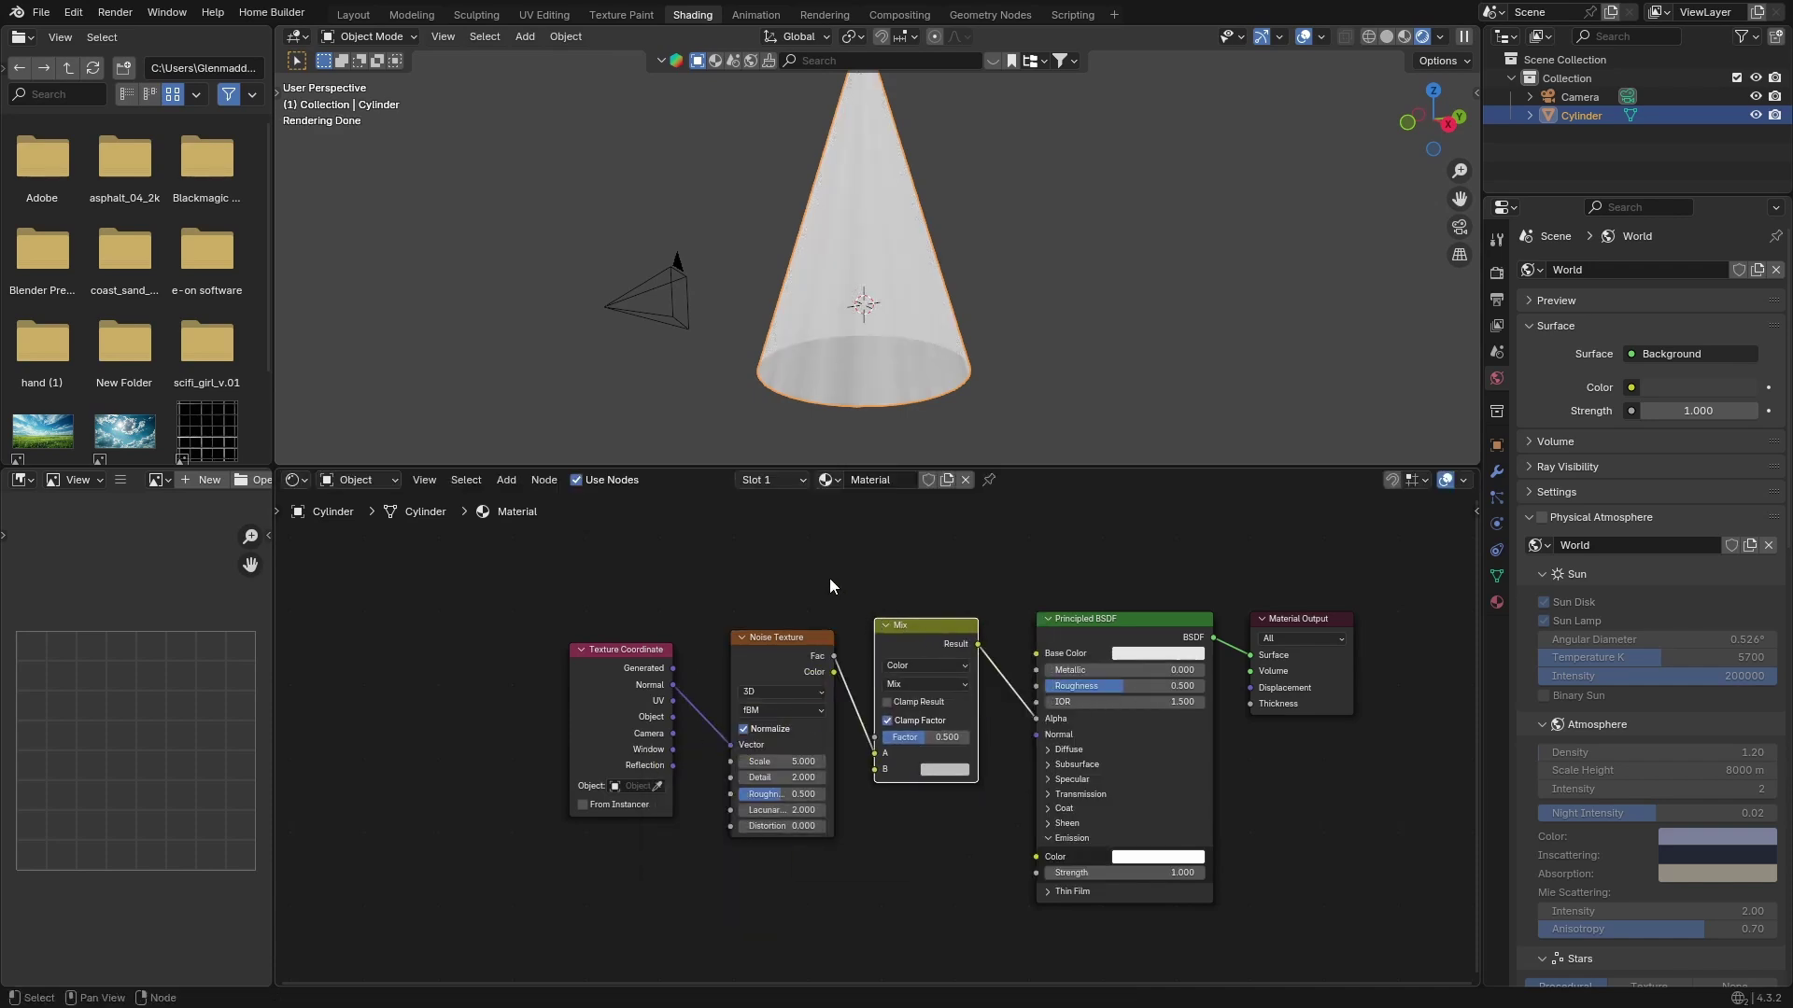
click(909, 679)
- Set the Mix blend mode to Multiply and move the texture nodes further left
click(906, 764)
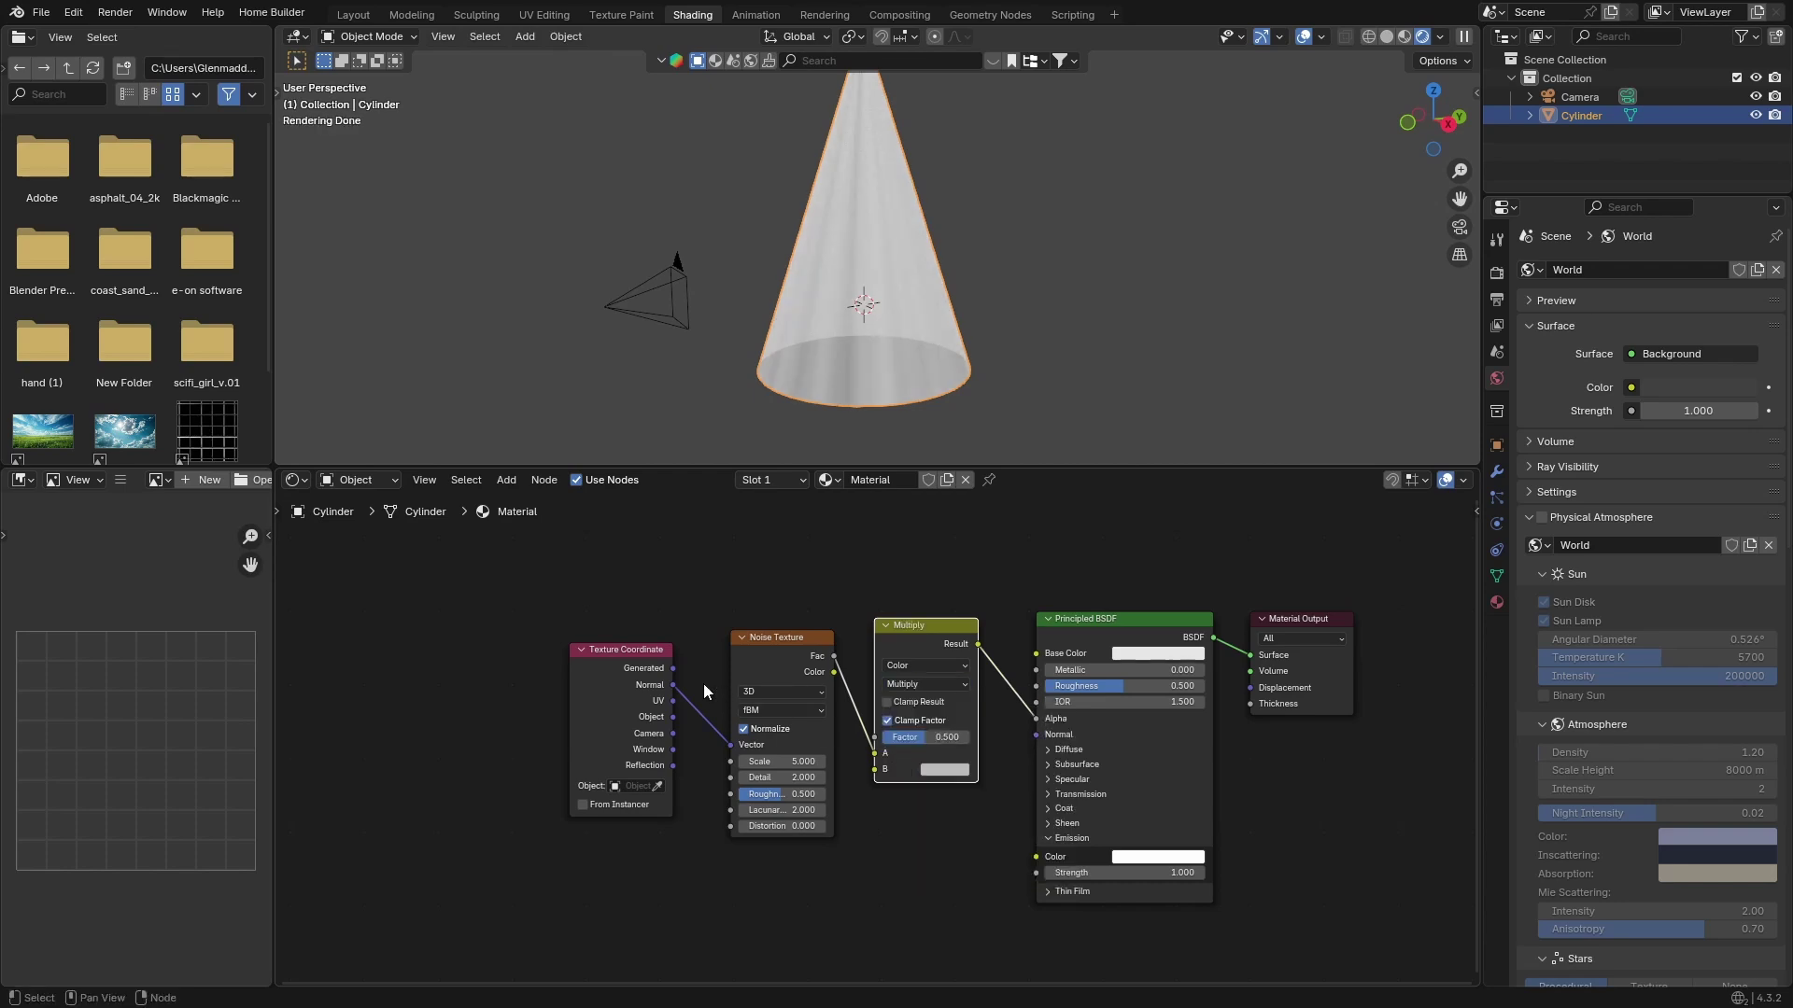
drag(622, 708, 405, 633)
drag(739, 660, 510, 617)
- Add a Separate XYZ node below and connect its Z to the Multiply B input
key(shift+a)
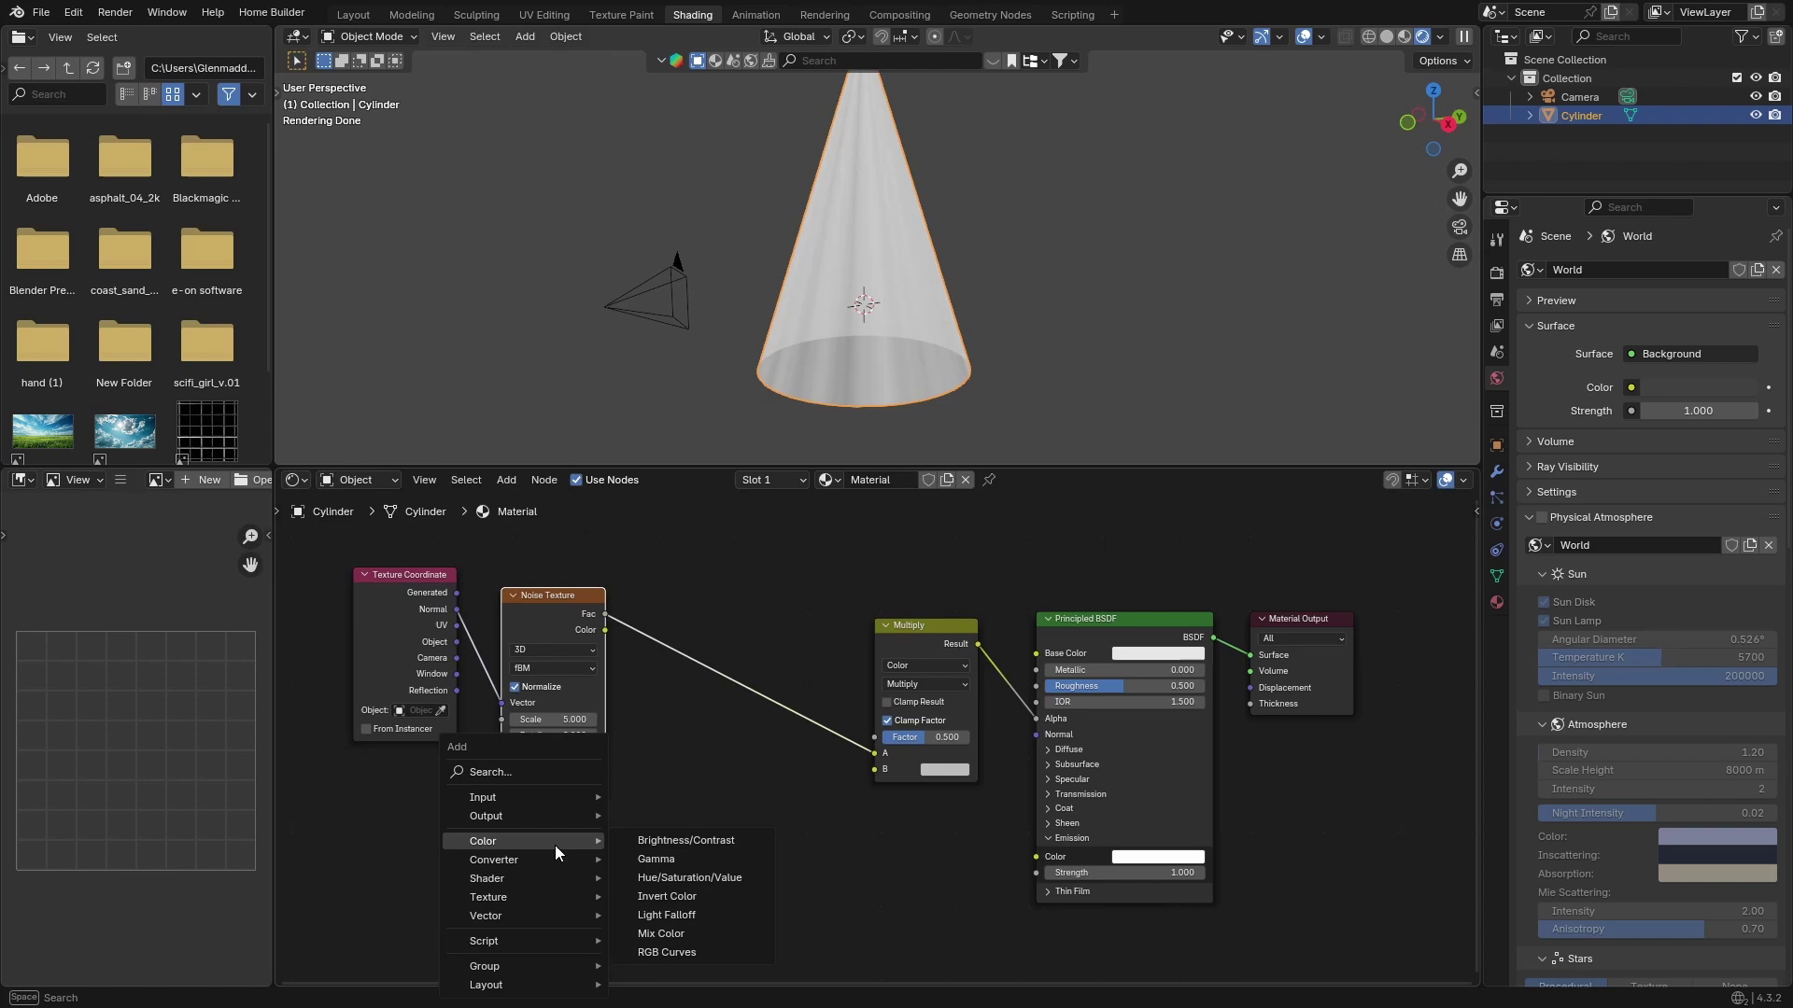
text(se)
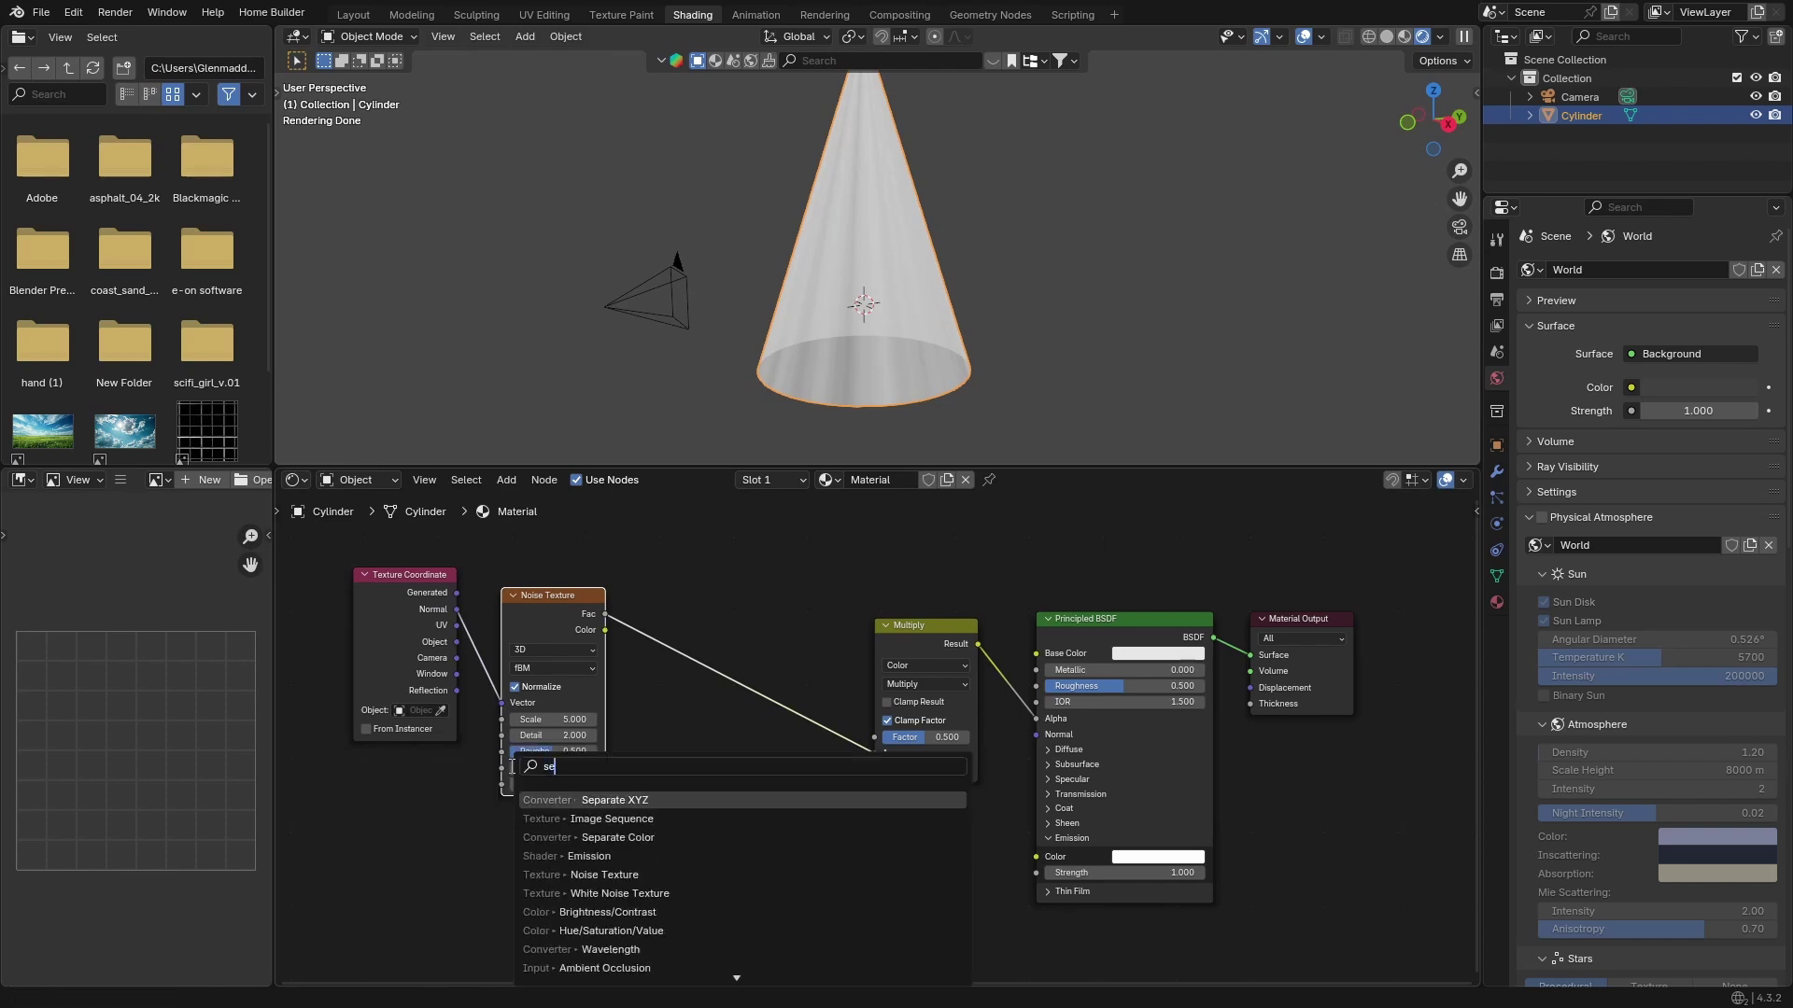
key(Return)
click(707, 800)
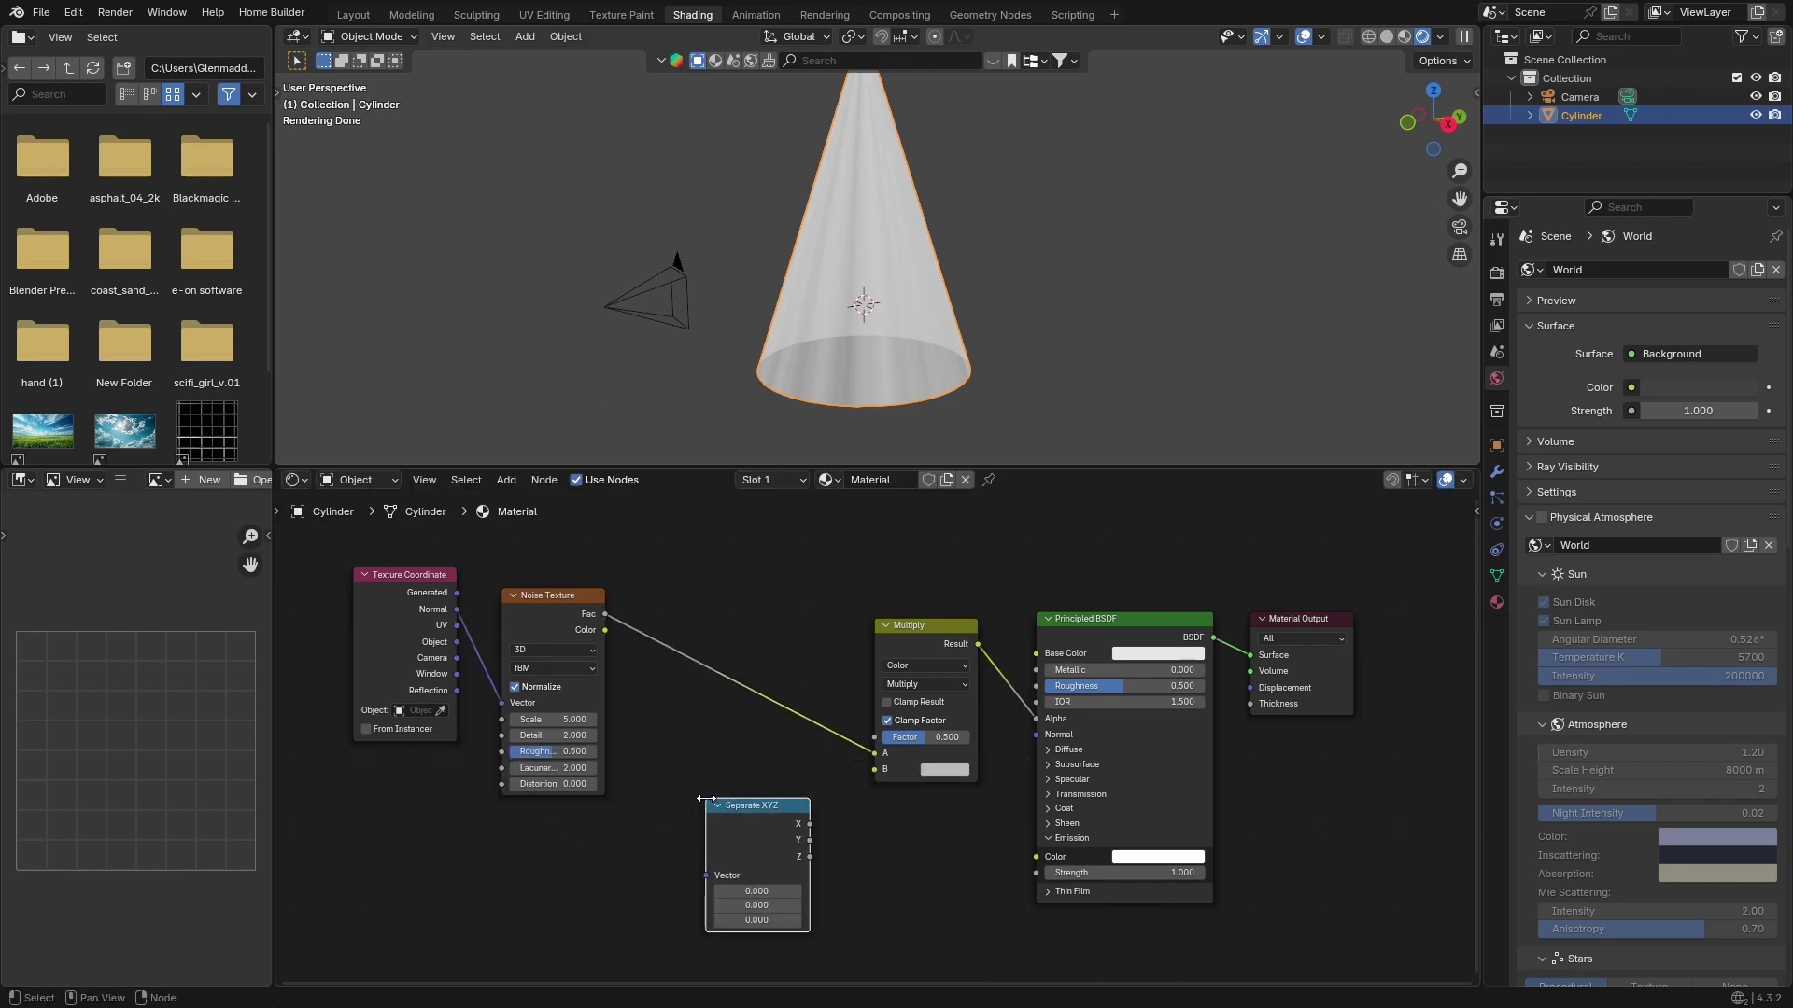
drag(808, 857, 869, 775)
drag(726, 833, 779, 832)
drag(905, 658, 930, 682)
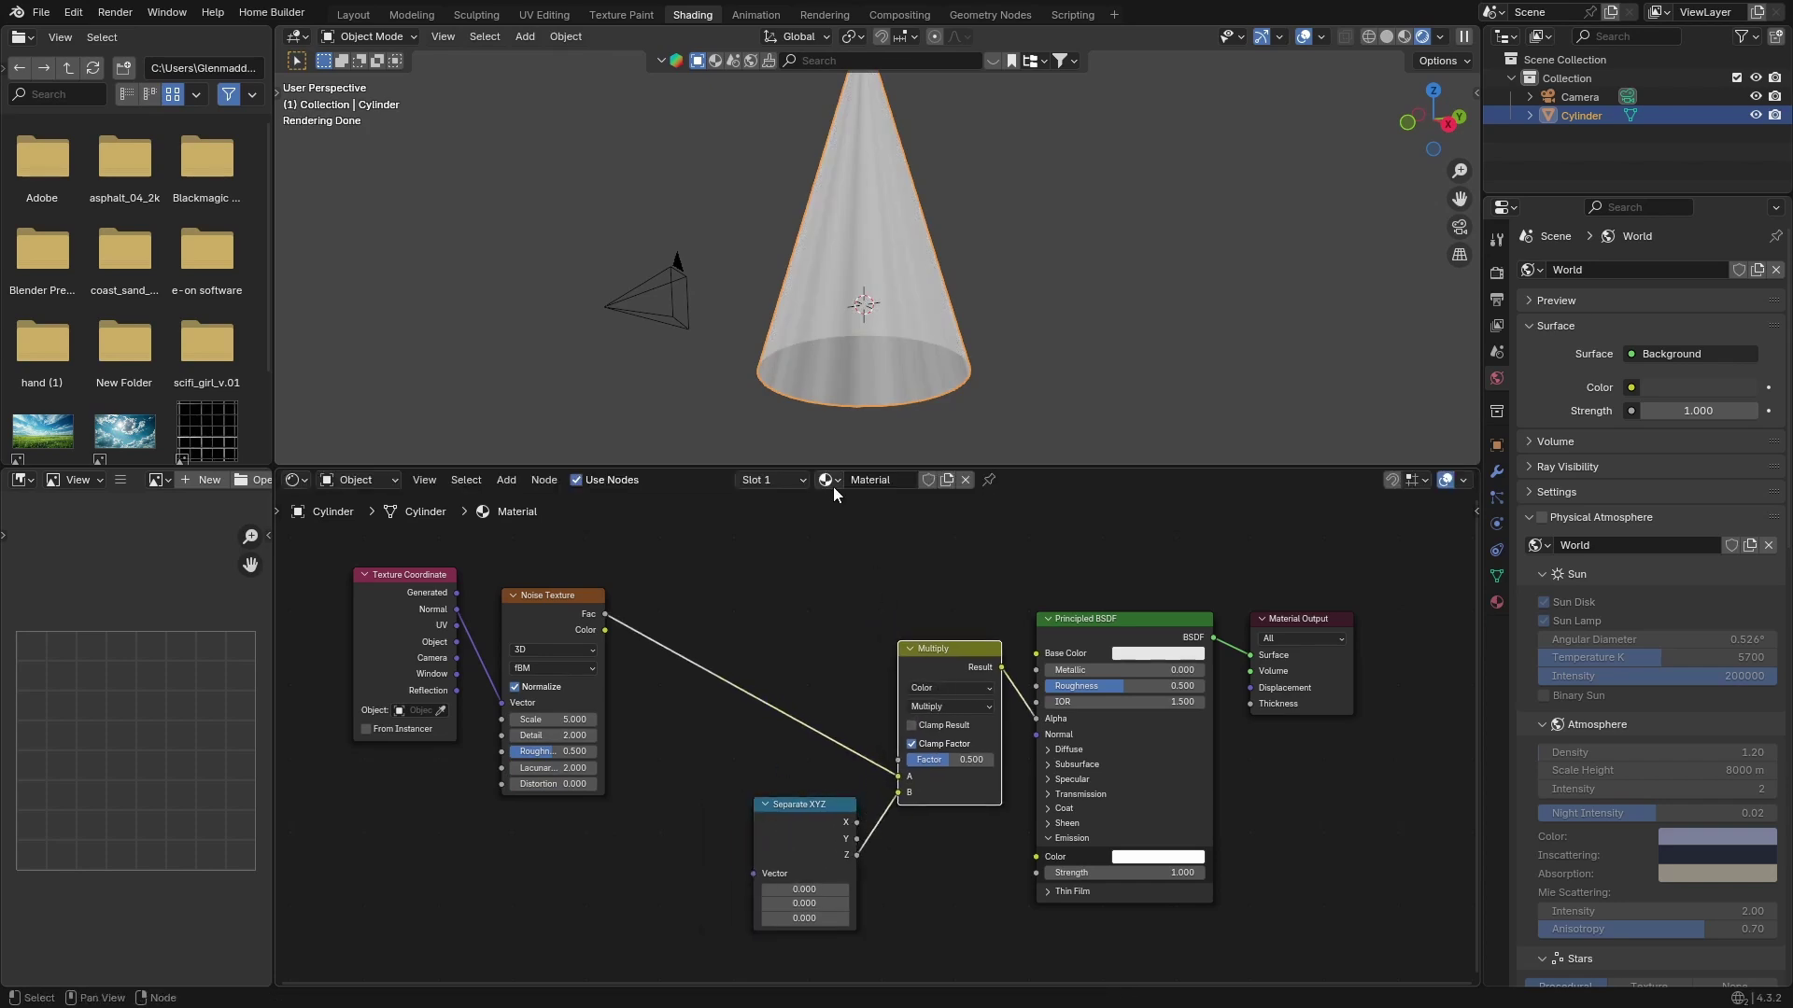
- Link Texture Coordinate Generated into the Separate XYZ Vector input
drag(455, 594, 514, 881)
scroll(805, 304, down, 2)
key(shift+a)
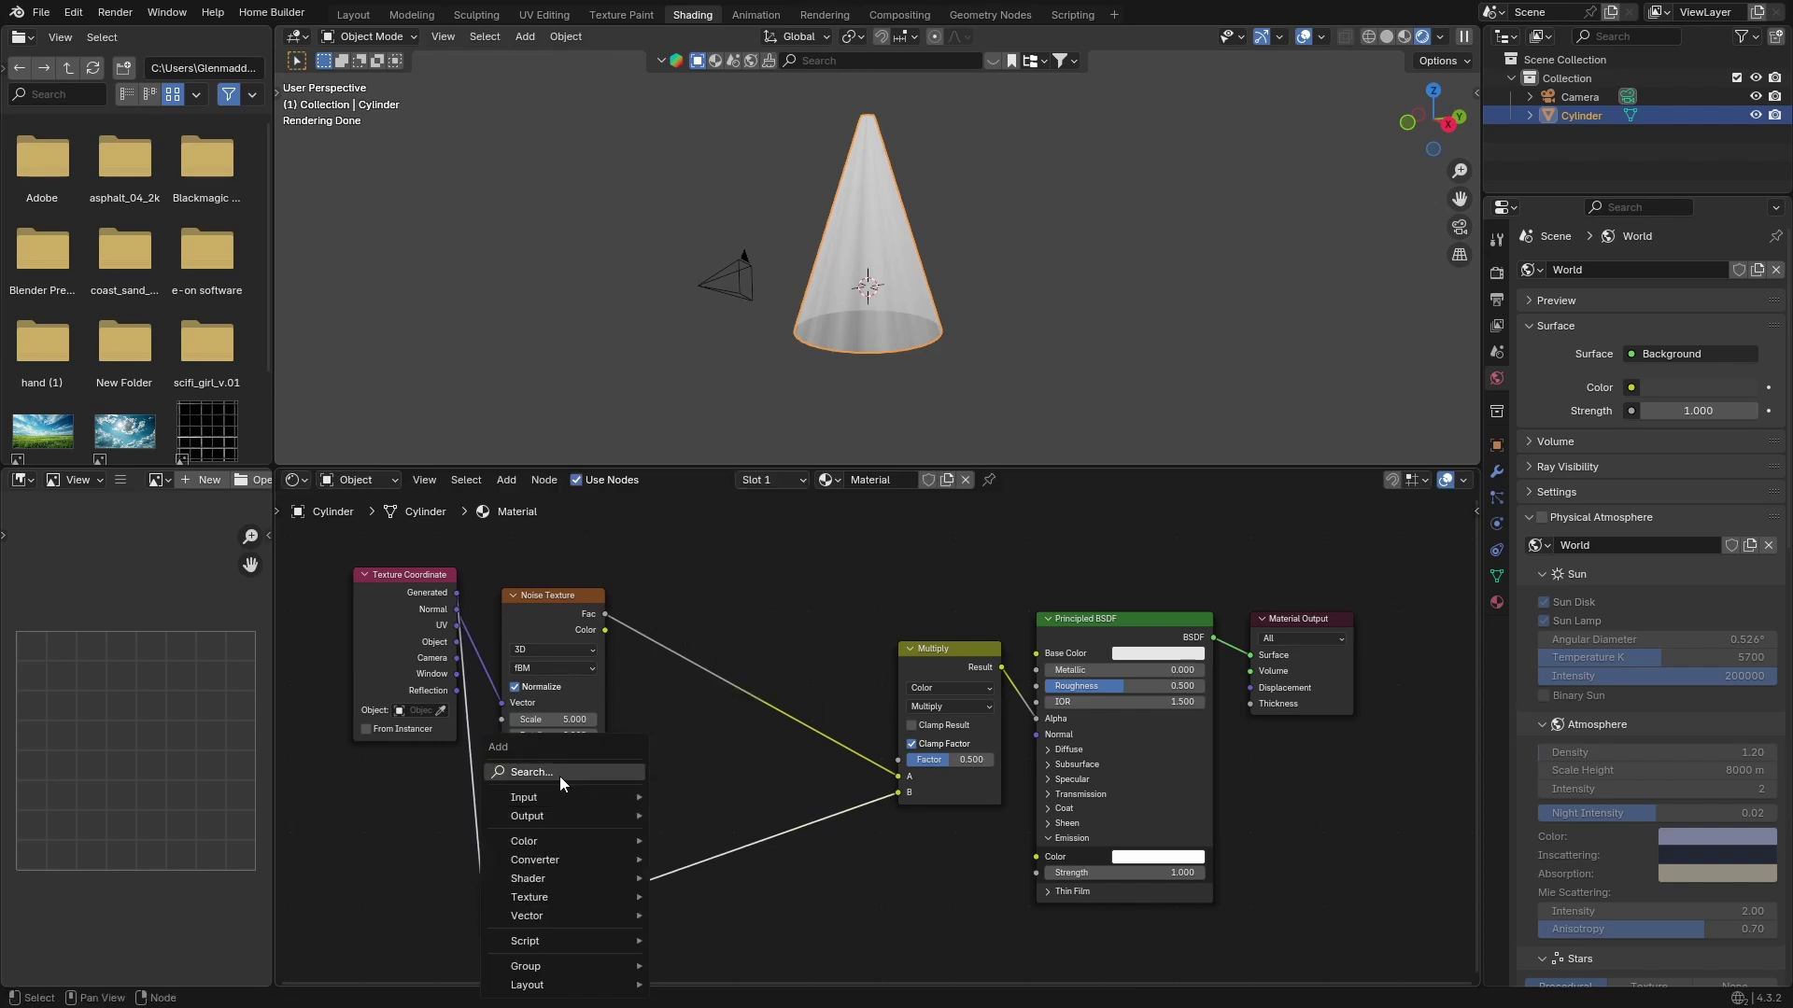
- Add a Color Ramp node onto the link from Separate XYZ's Z to Multiply's B
click(558, 776)
text(col)
key(Down)
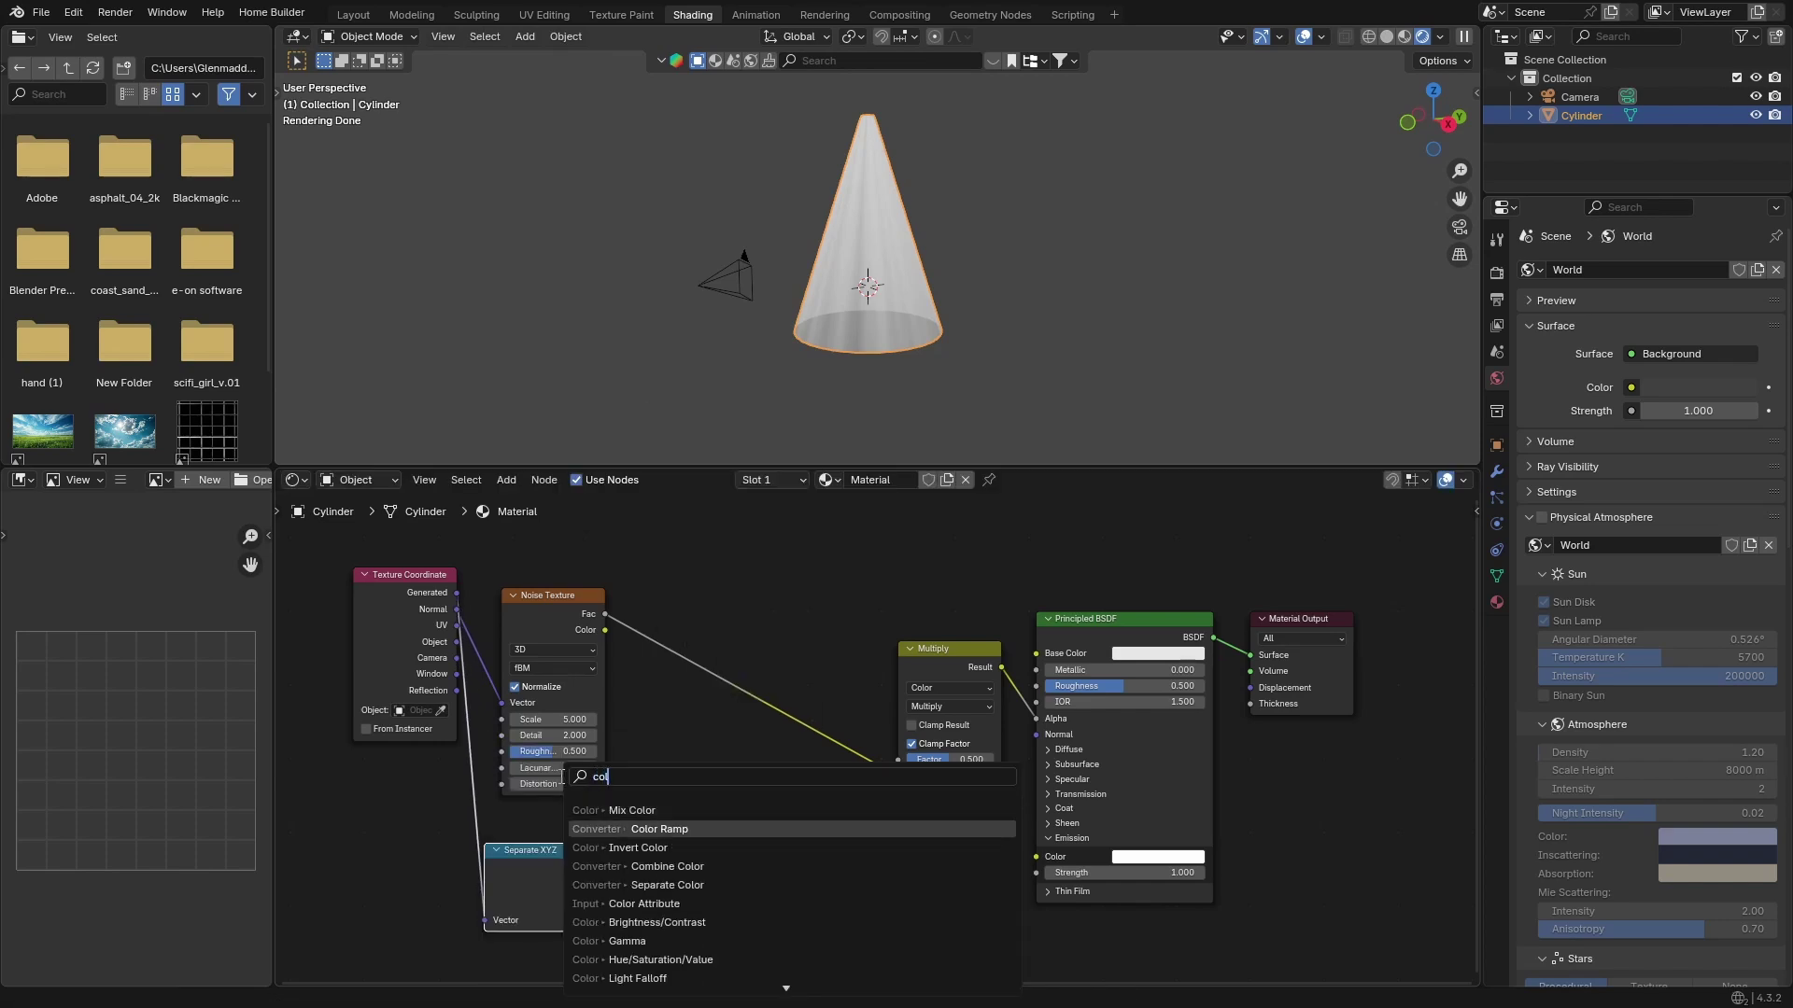
key(Return)
click(676, 797)
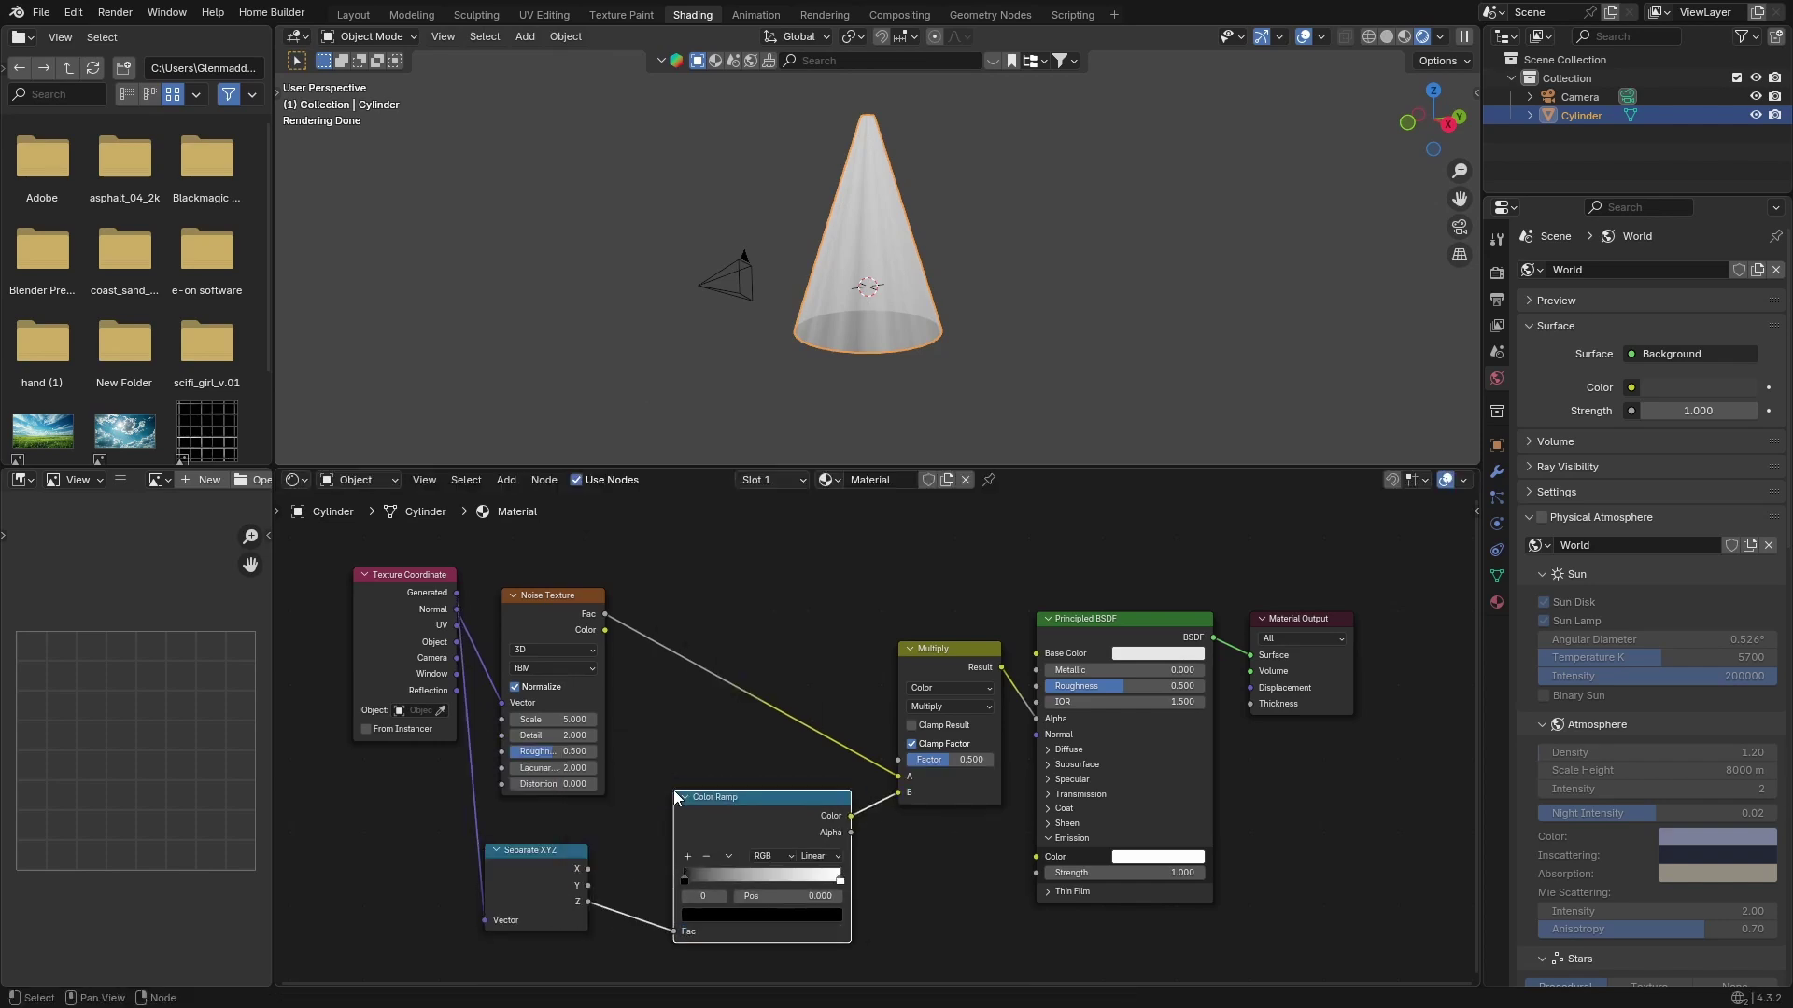
- Add two ramp stops, place them at 0.659 and 0.518, and darken the middle stop
click(689, 856)
click(689, 856)
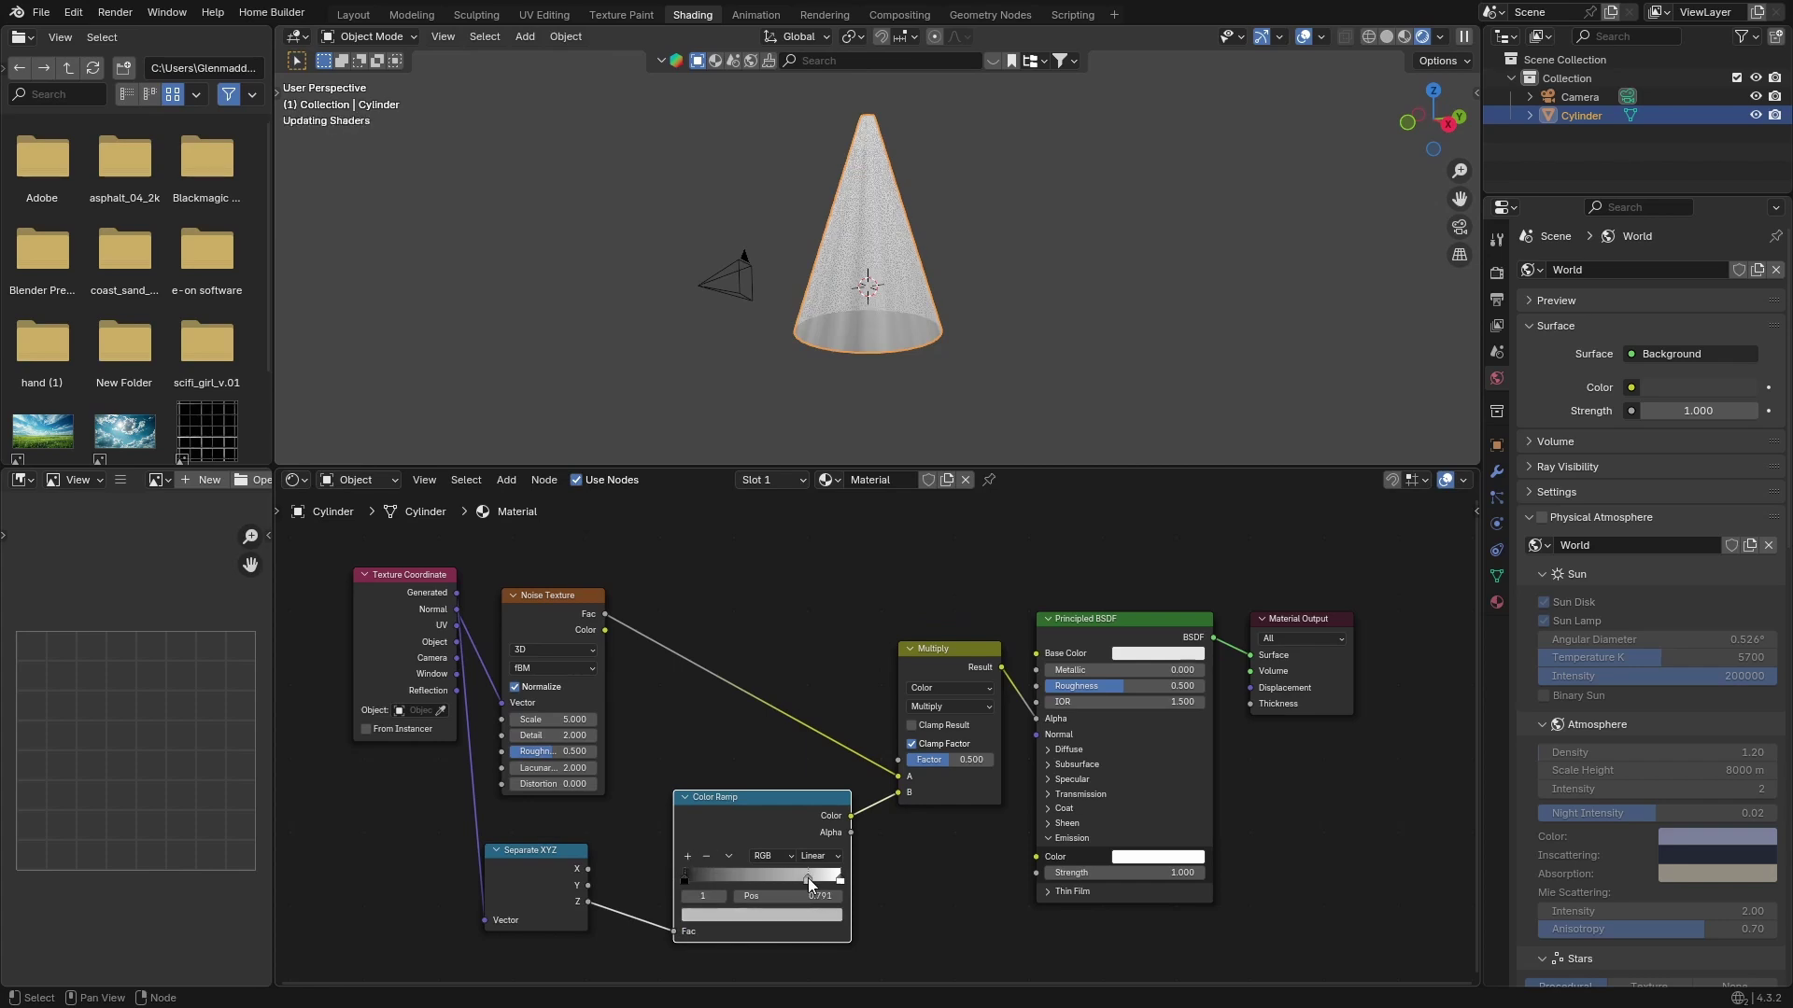
mouse_move(840, 880)
mouse_down()
mouse_move(784, 885)
mouse_move(831, 882)
mouse_up()
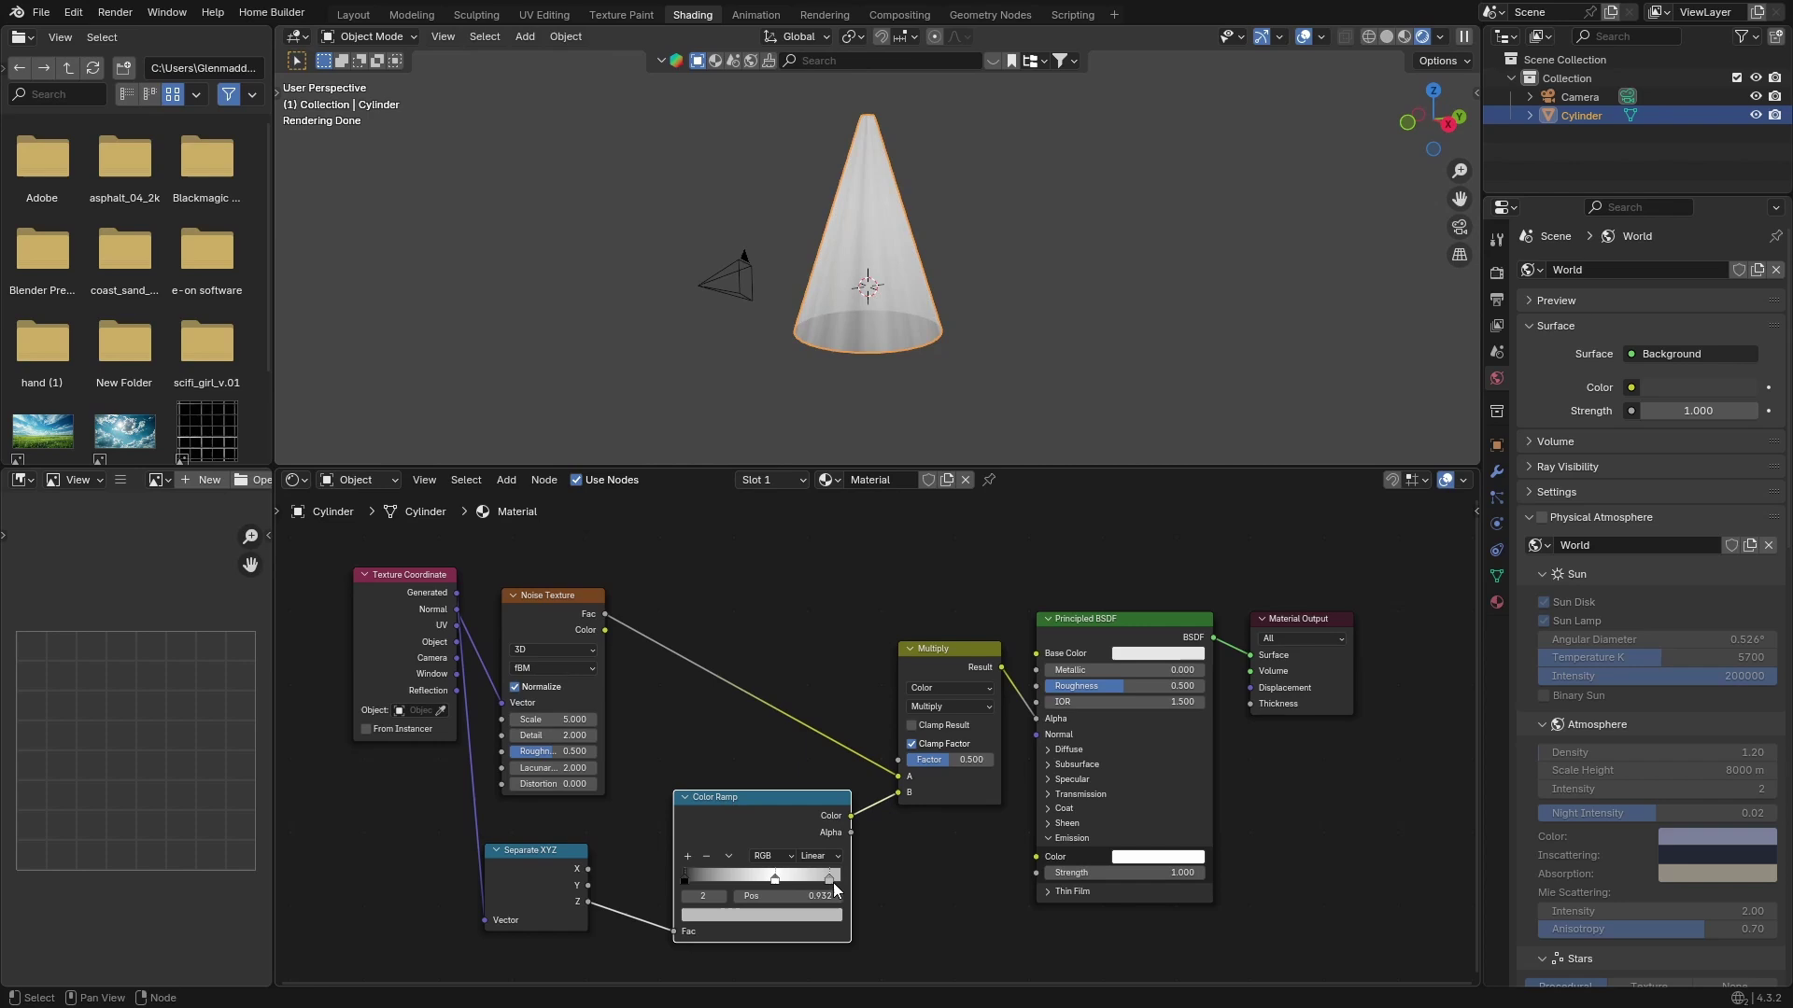
click(787, 916)
drag(818, 706, 819, 736)
drag(745, 876, 827, 877)
middle_drag(904, 310, 898, 392)
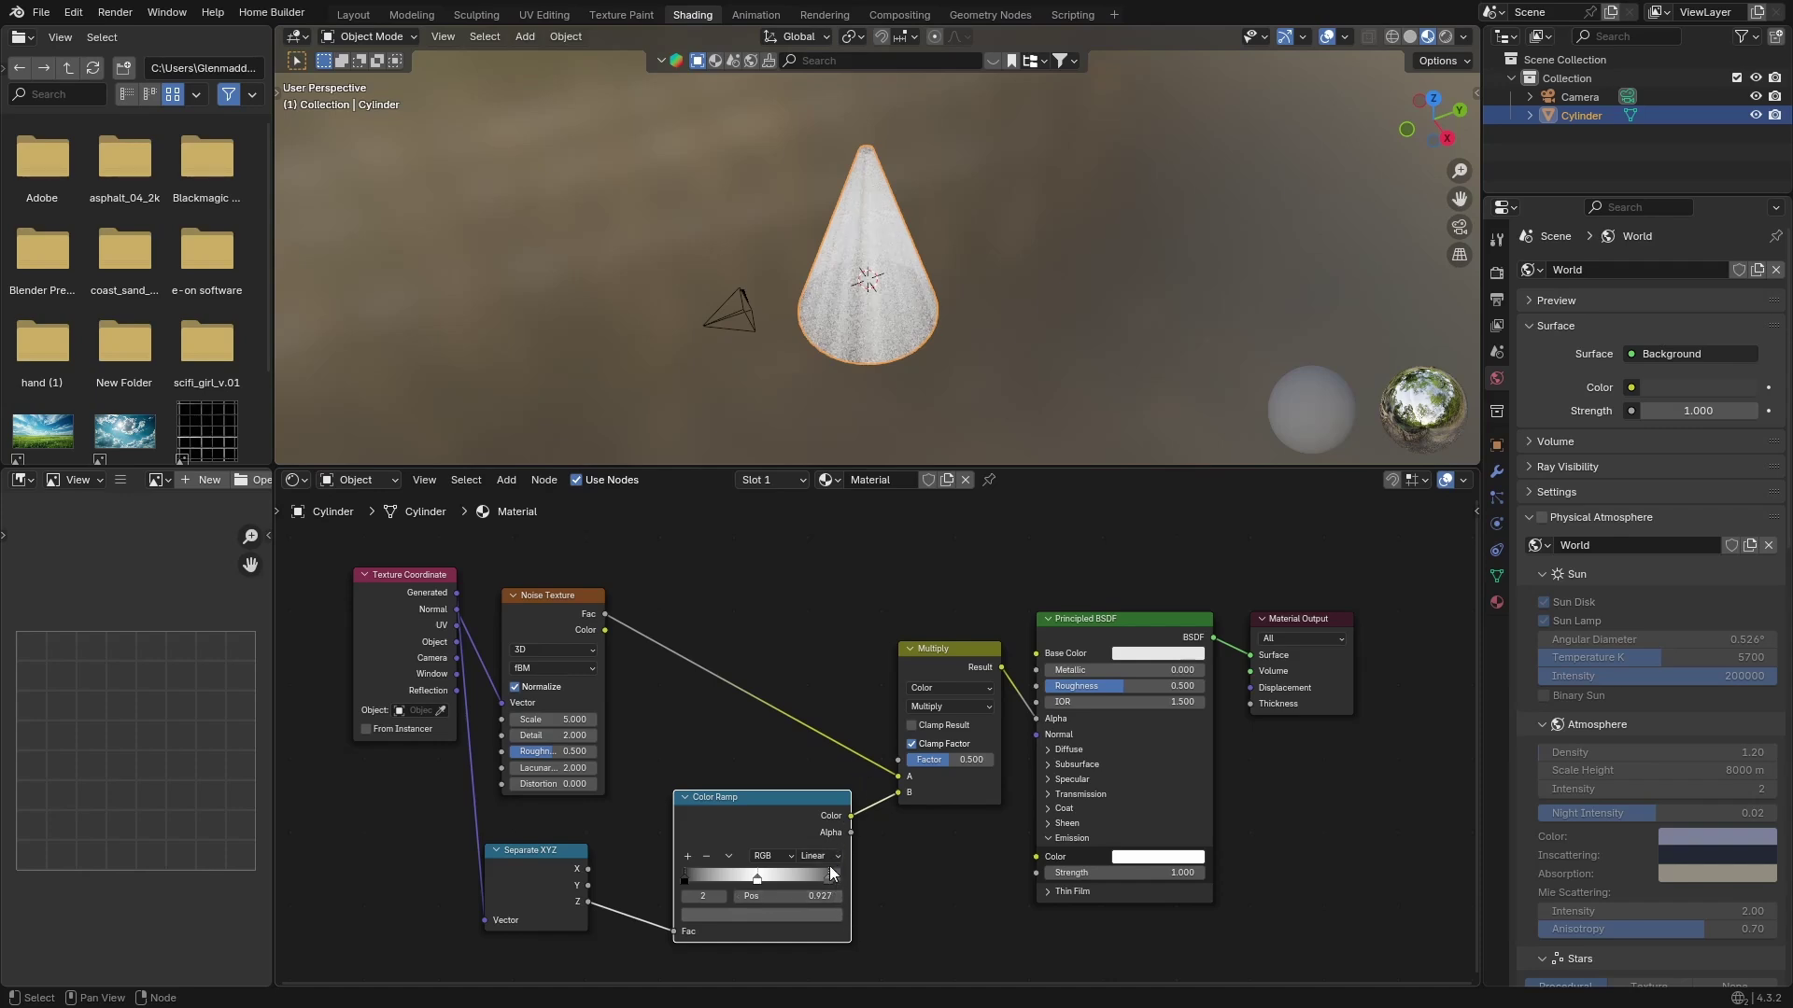
- Move the right ramp stop to 0.991, make it black, and set interpolation to Ease
drag(832, 876, 839, 876)
click(779, 913)
drag(817, 747, 816, 787)
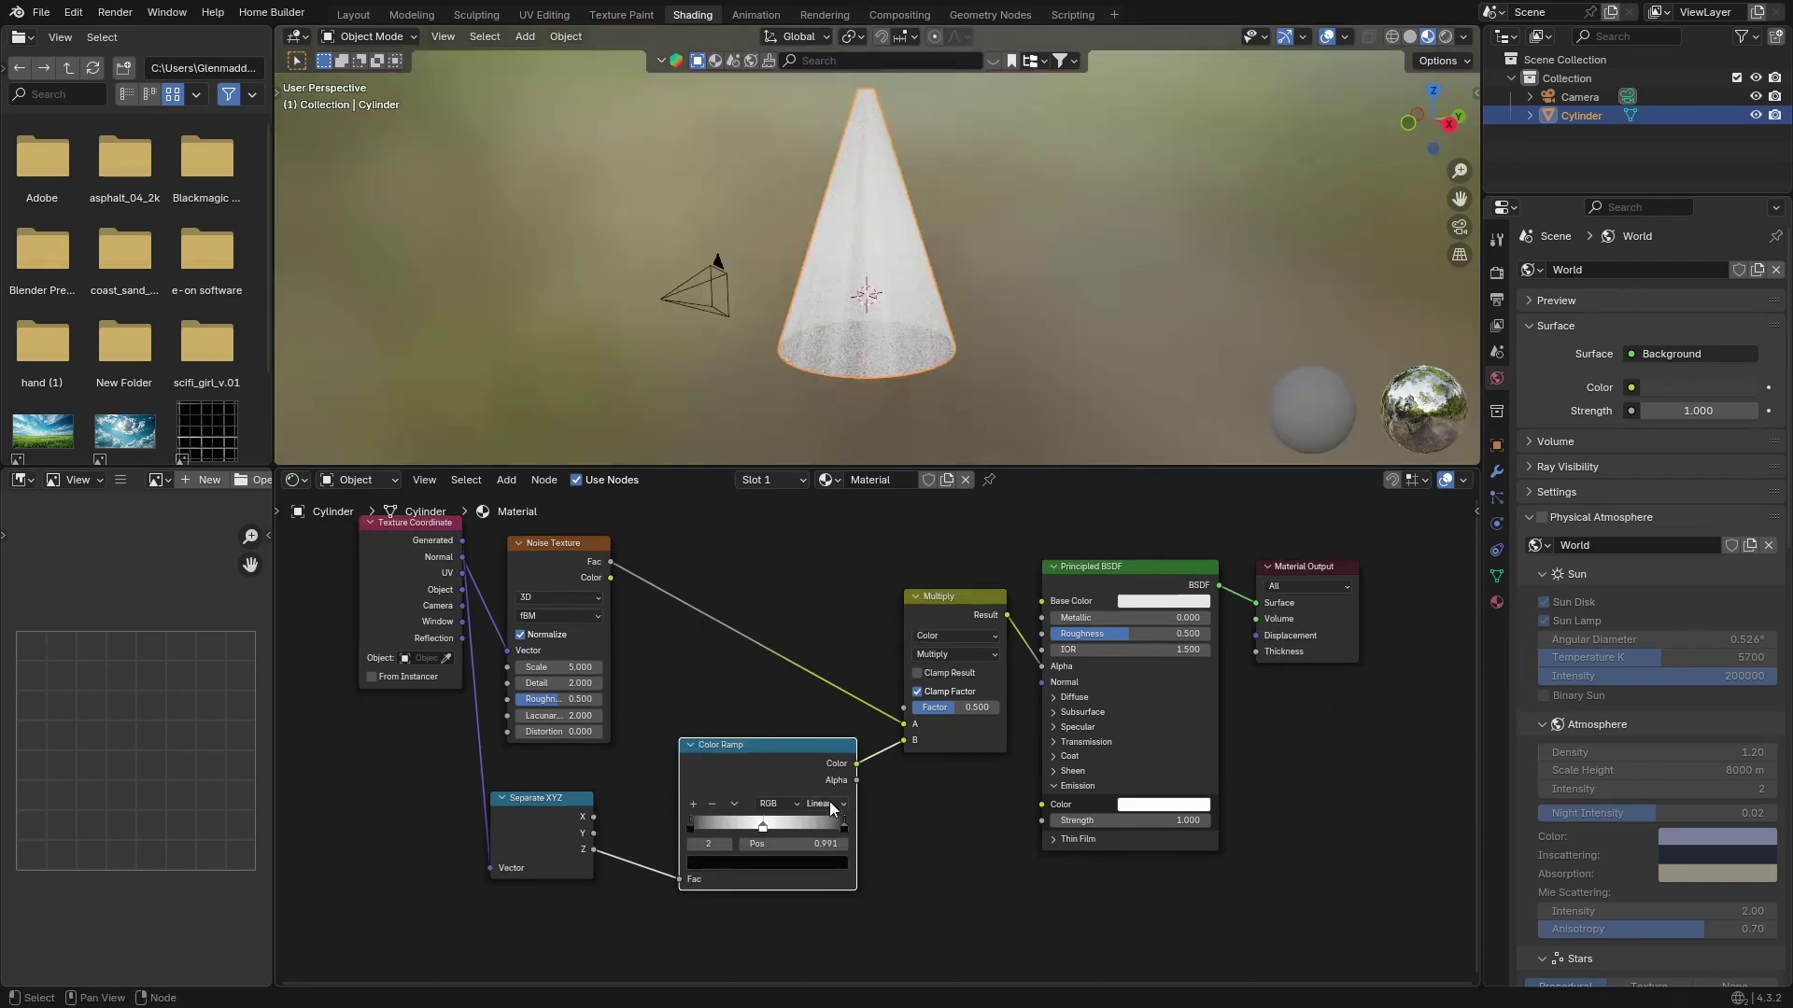
click(829, 805)
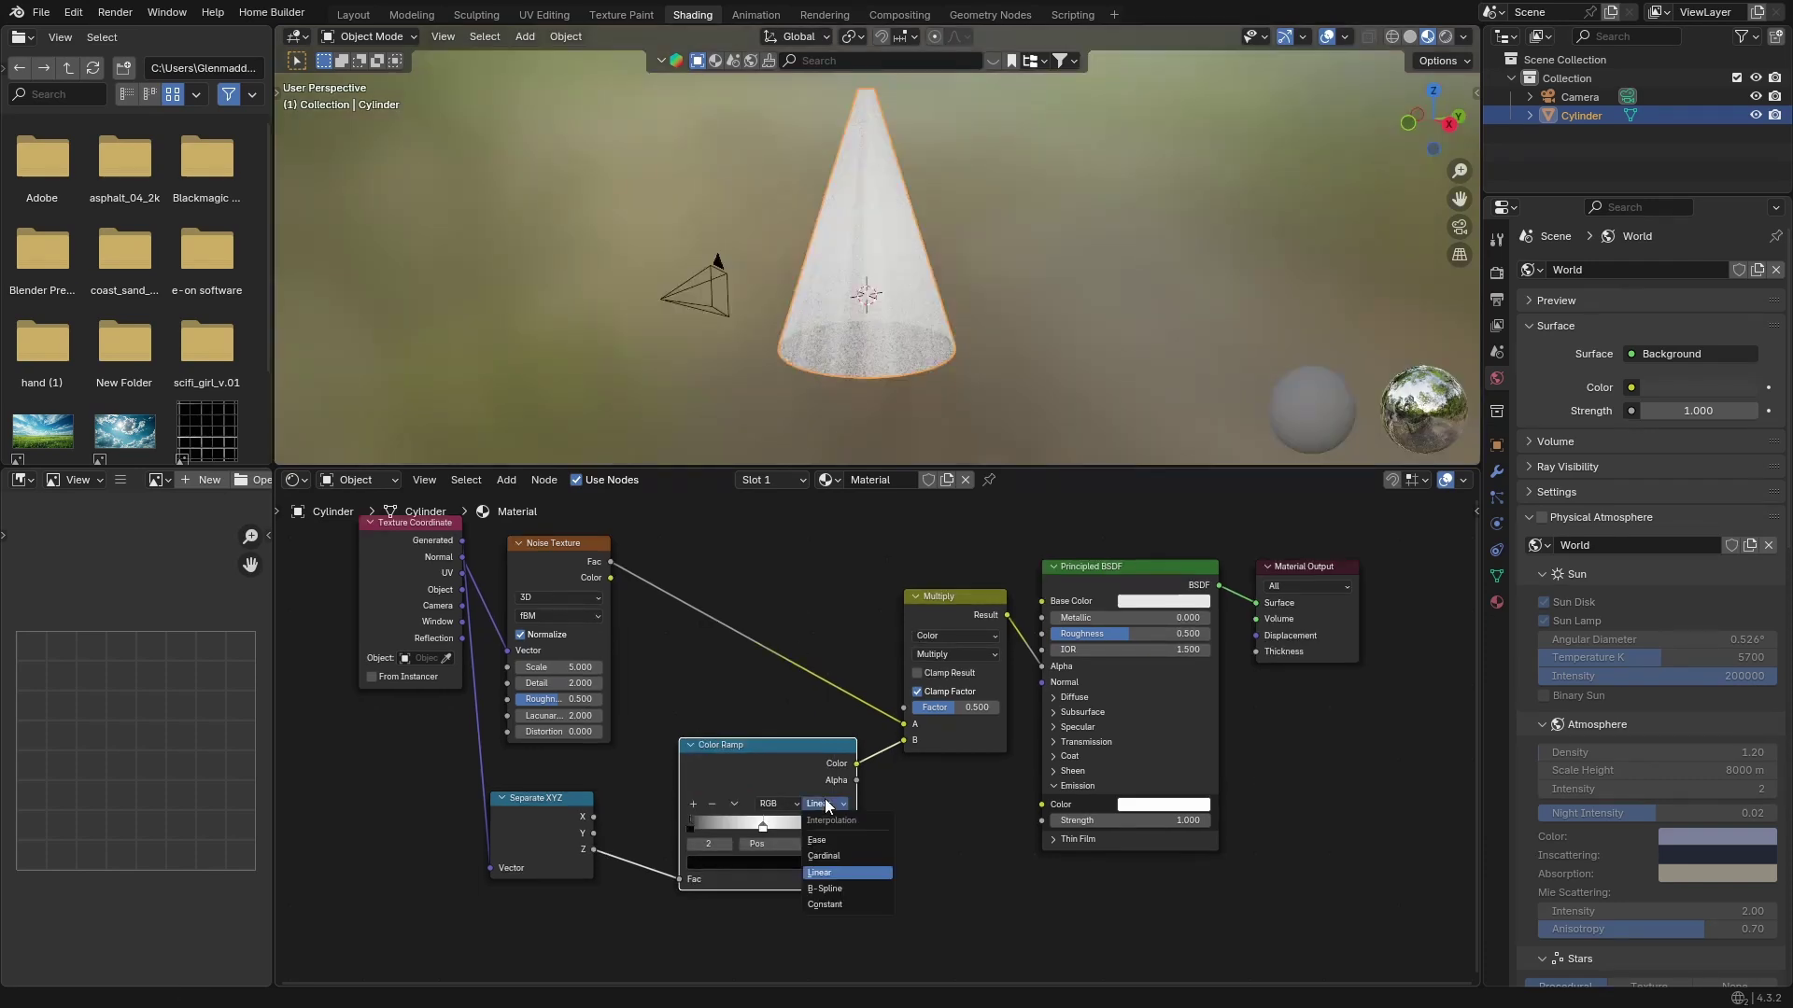
click(825, 840)
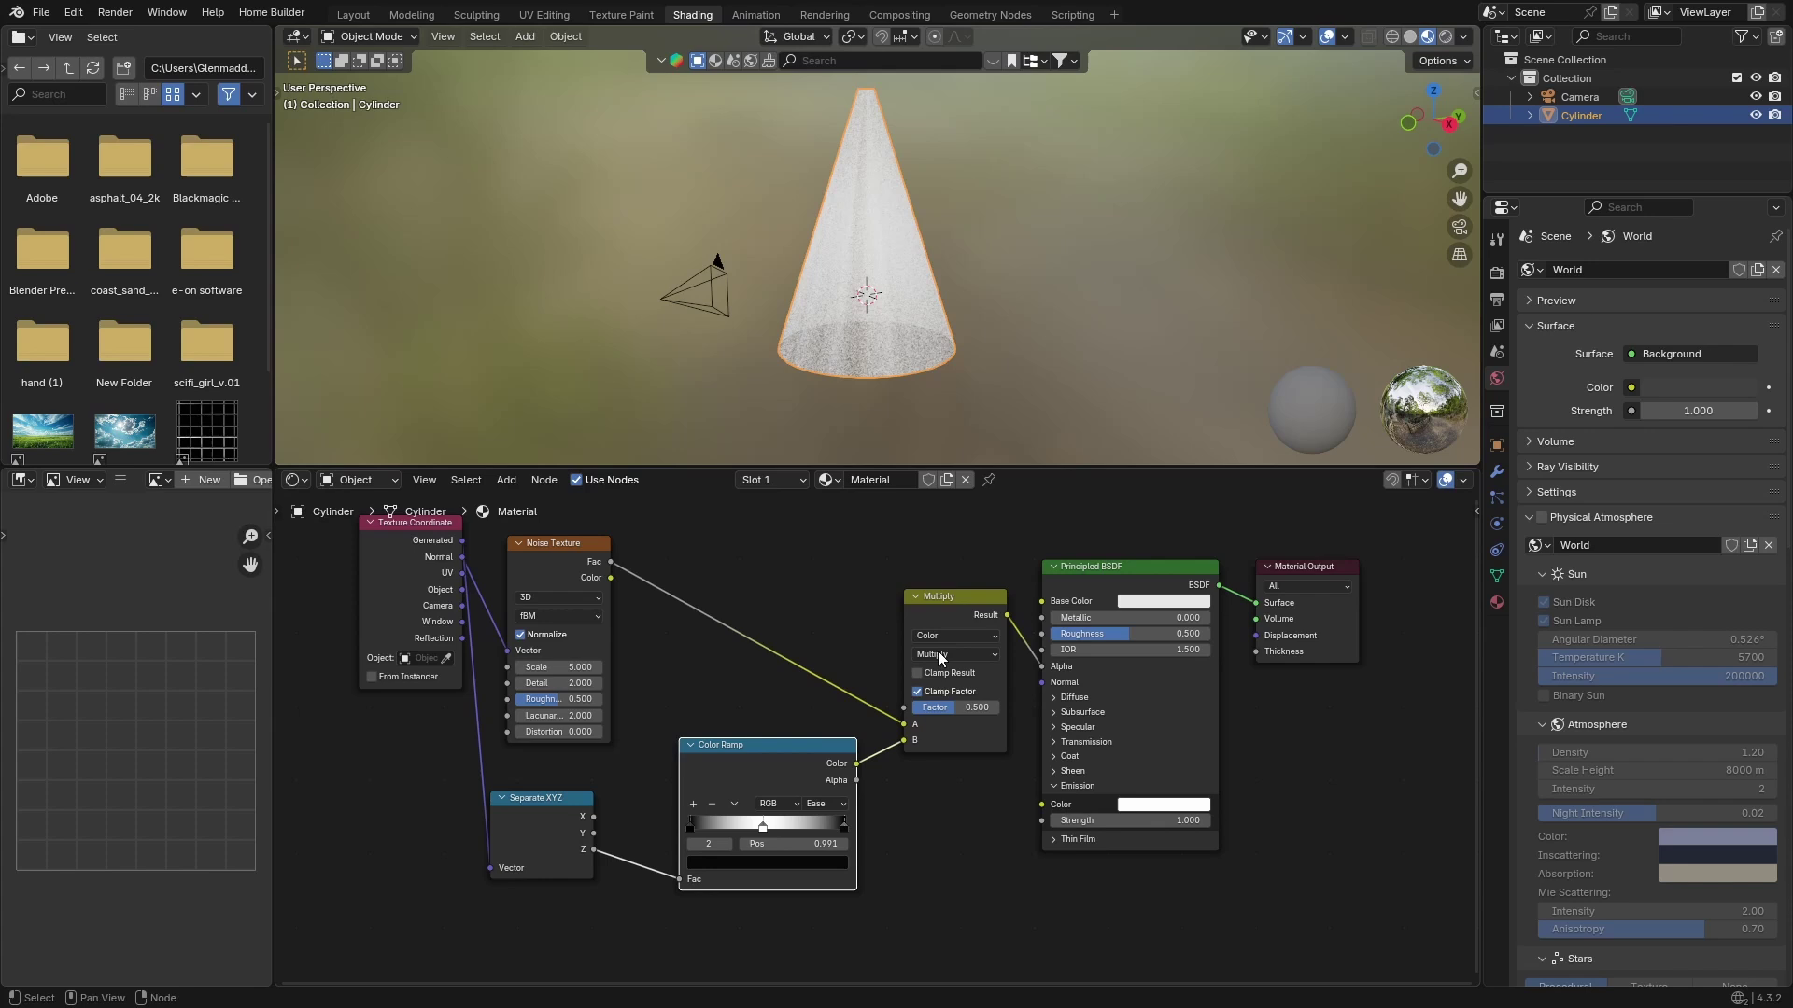
- Set the Multiply node's Factor to 0.867
drag(939, 713, 988, 712)
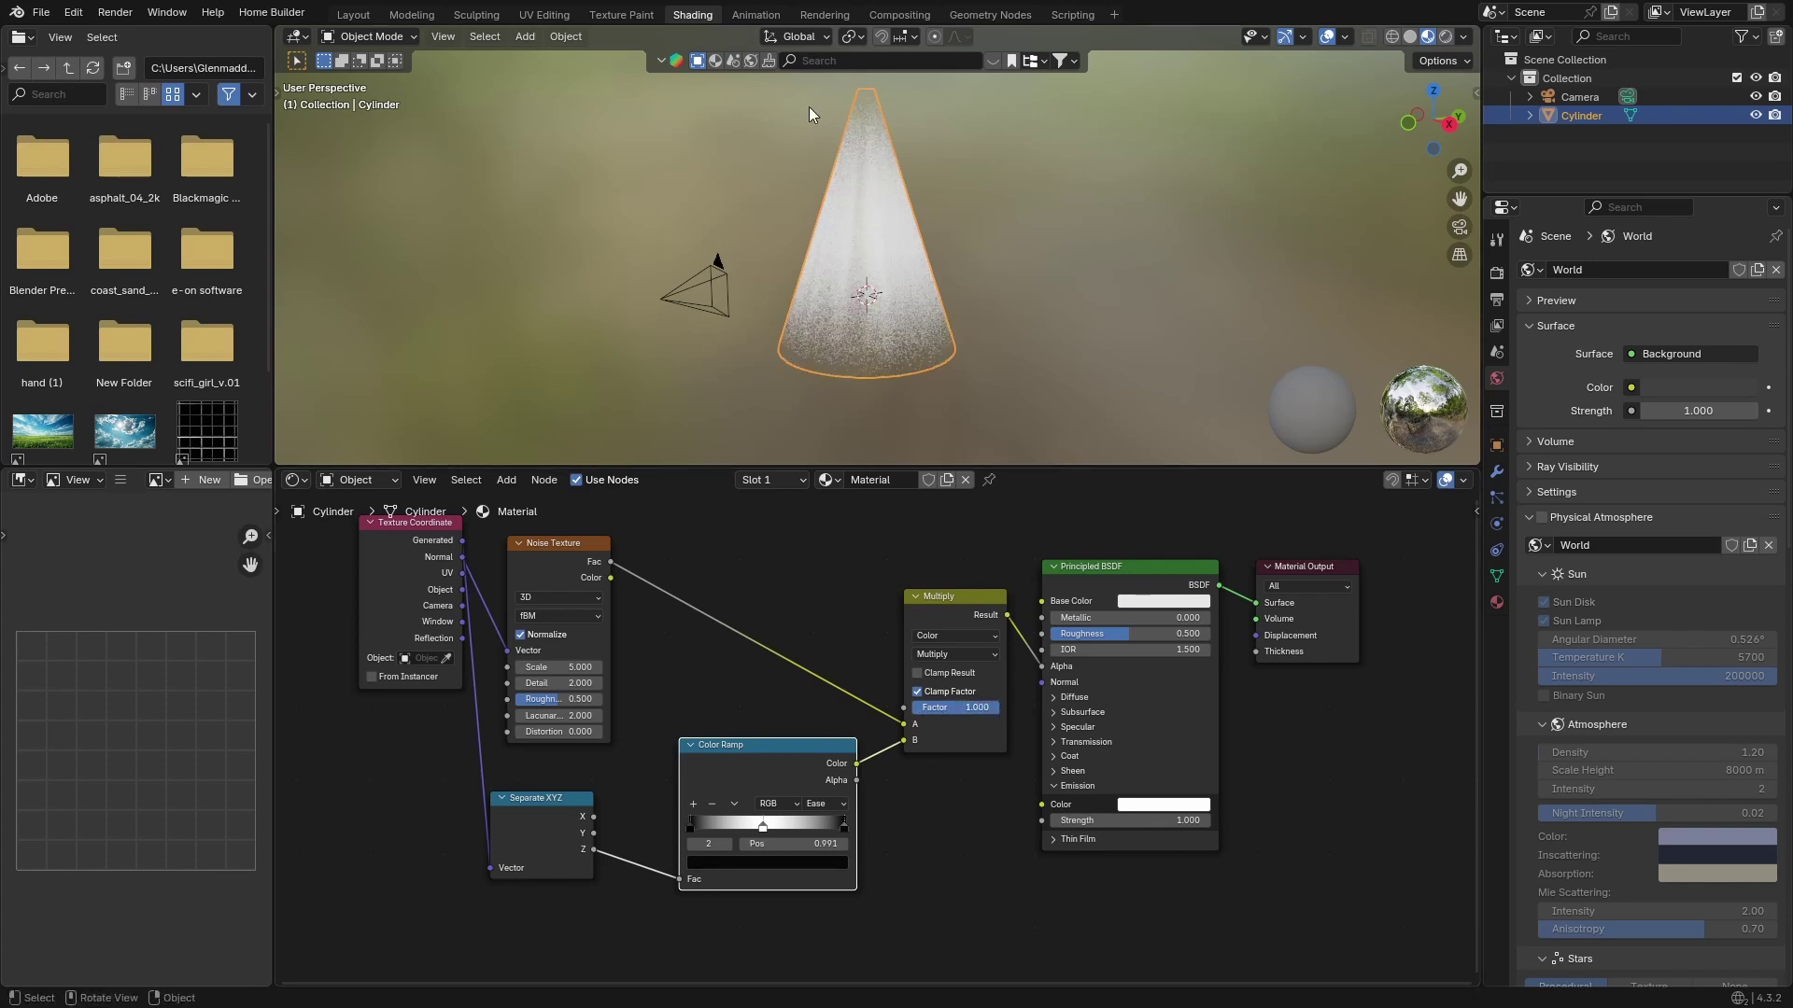
middle_drag(876, 210, 711, 194)
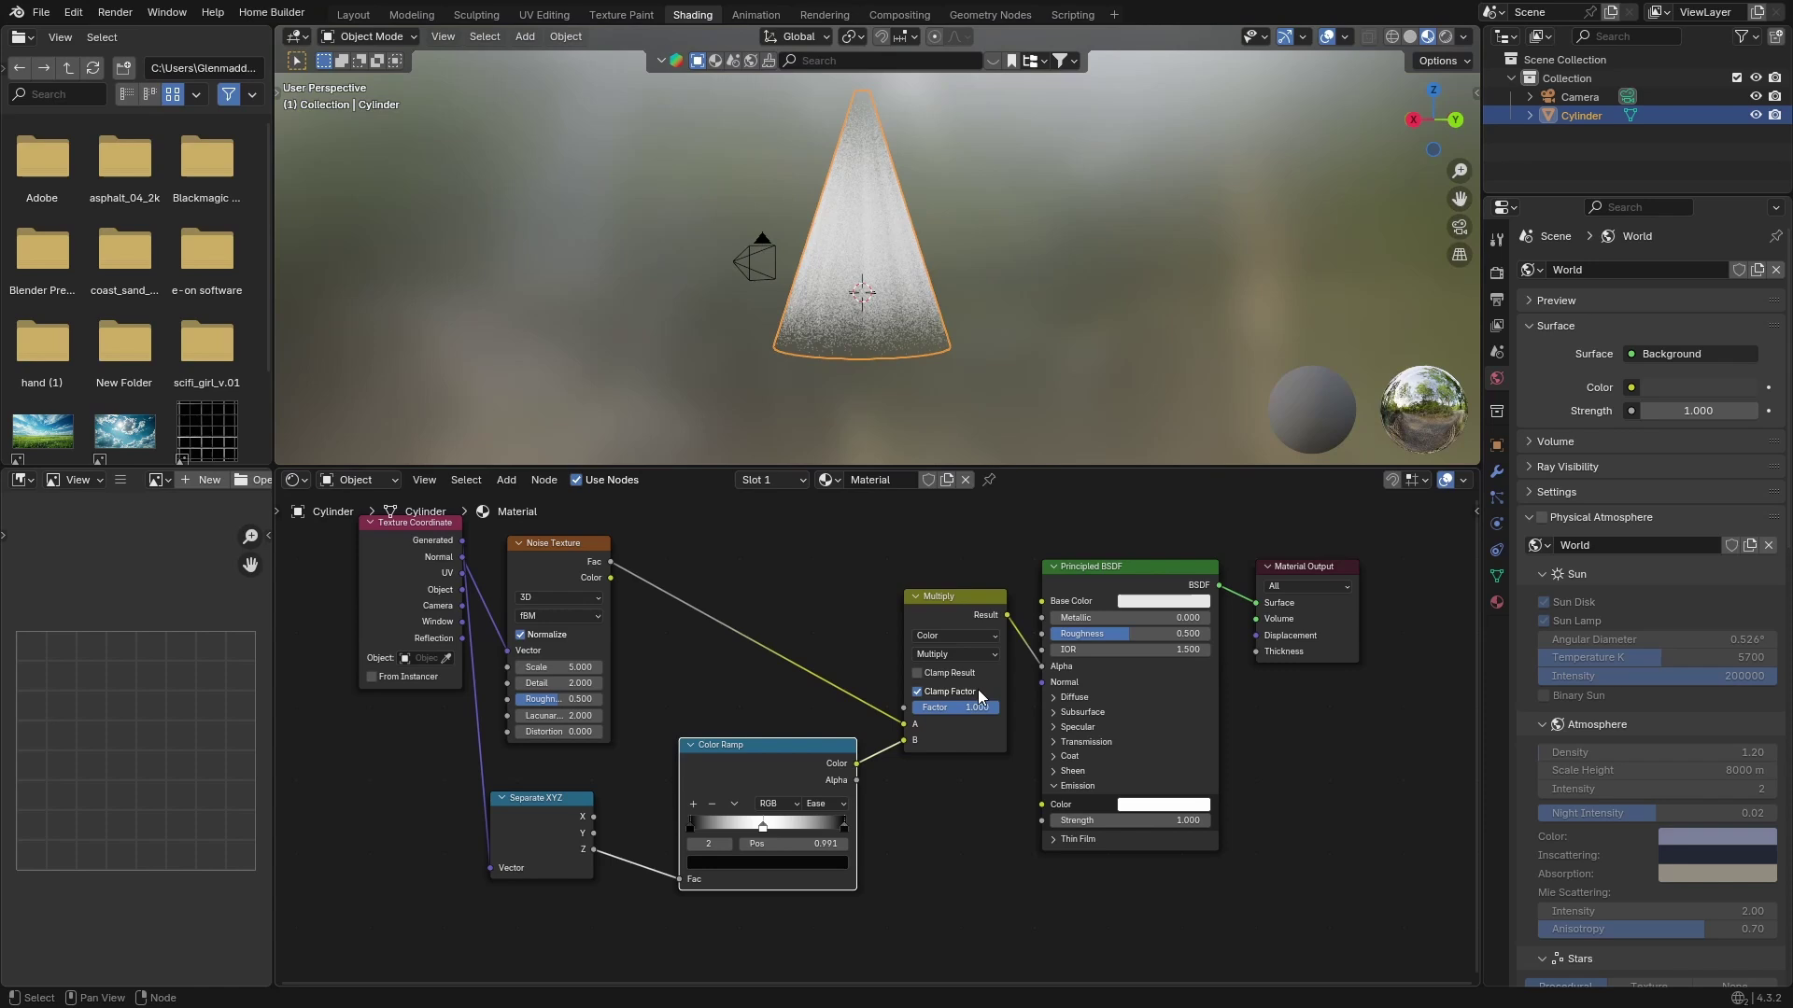
drag(972, 706, 961, 707)
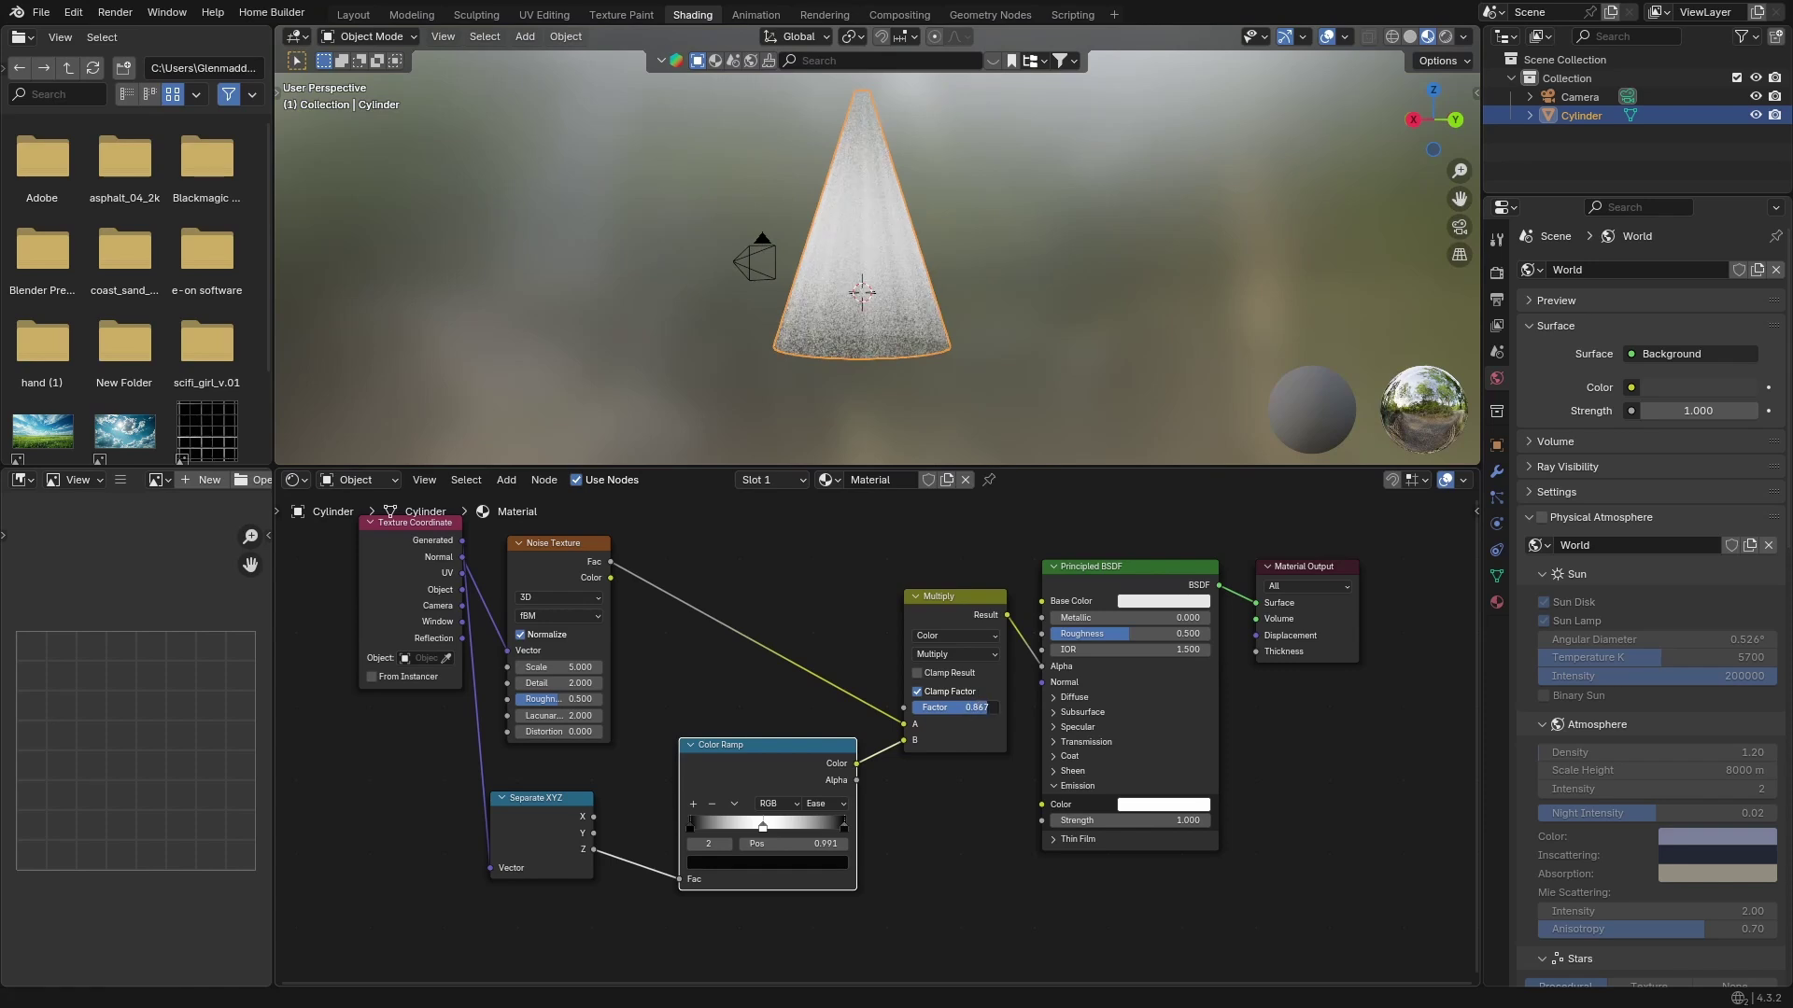
click(1444, 38)
- Switch to Rendered shading and rotate the cone onto its side
click(1016, 252)
middle_drag(1017, 253, 762, 300)
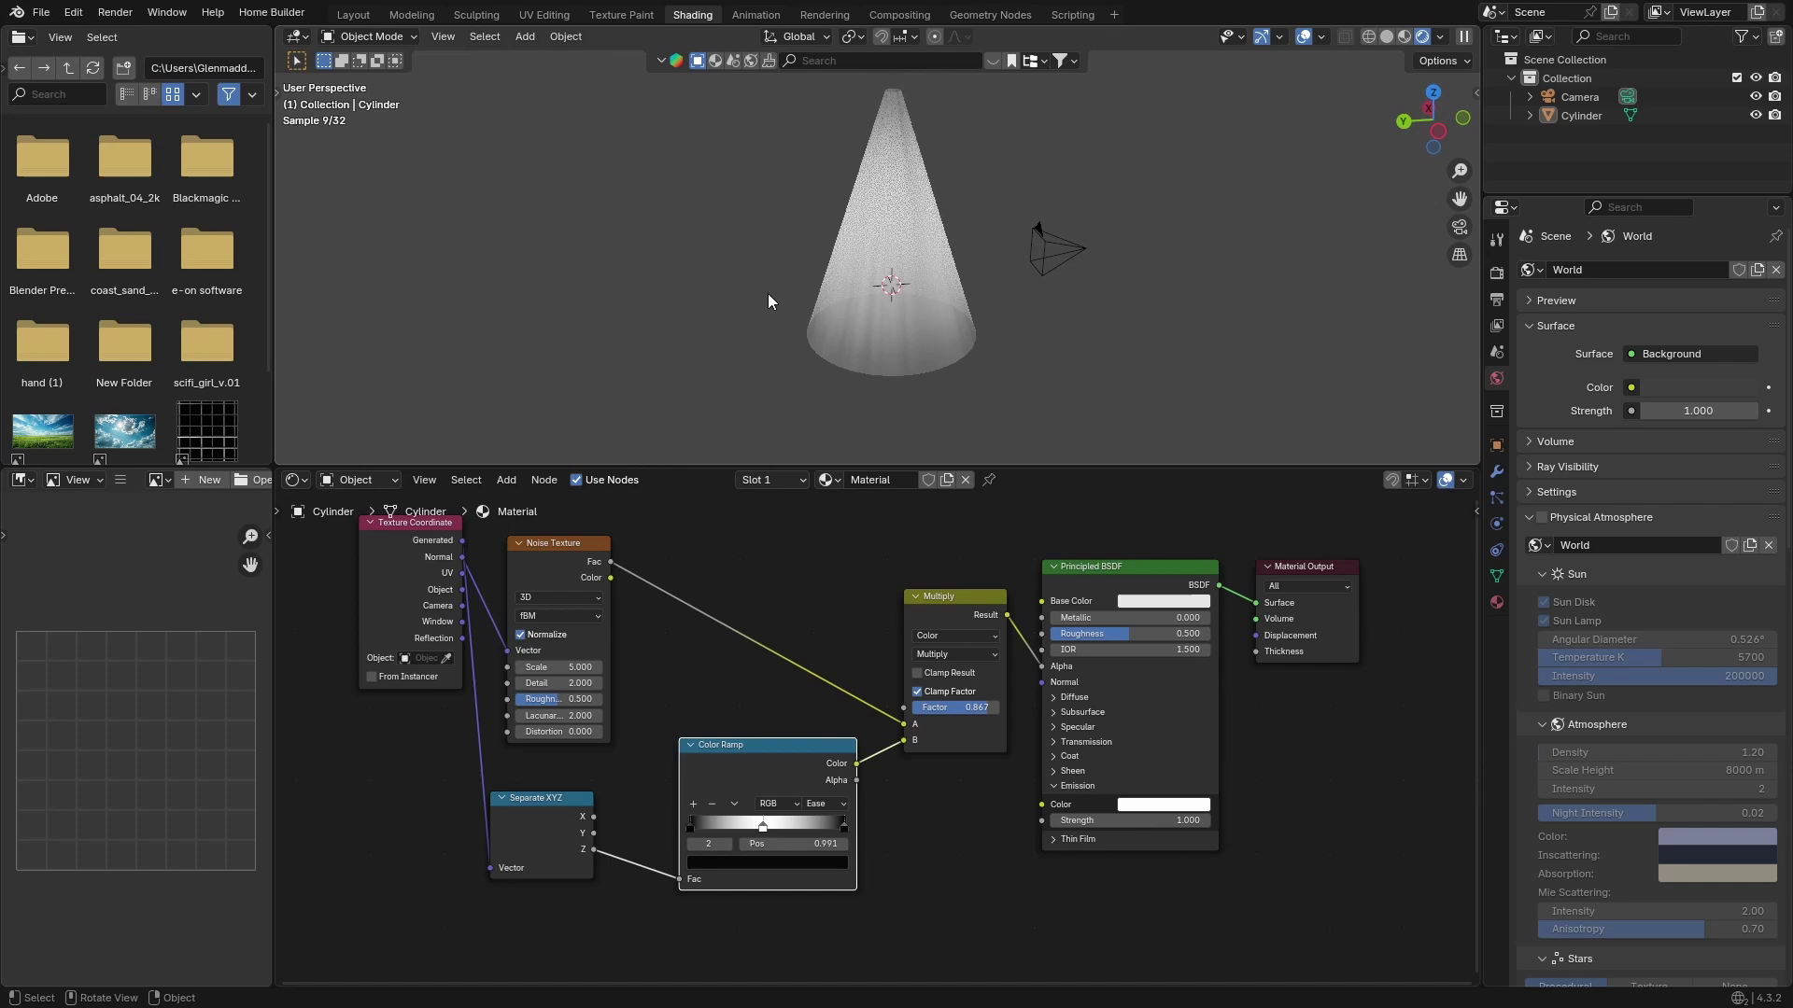
click(881, 153)
key(r)
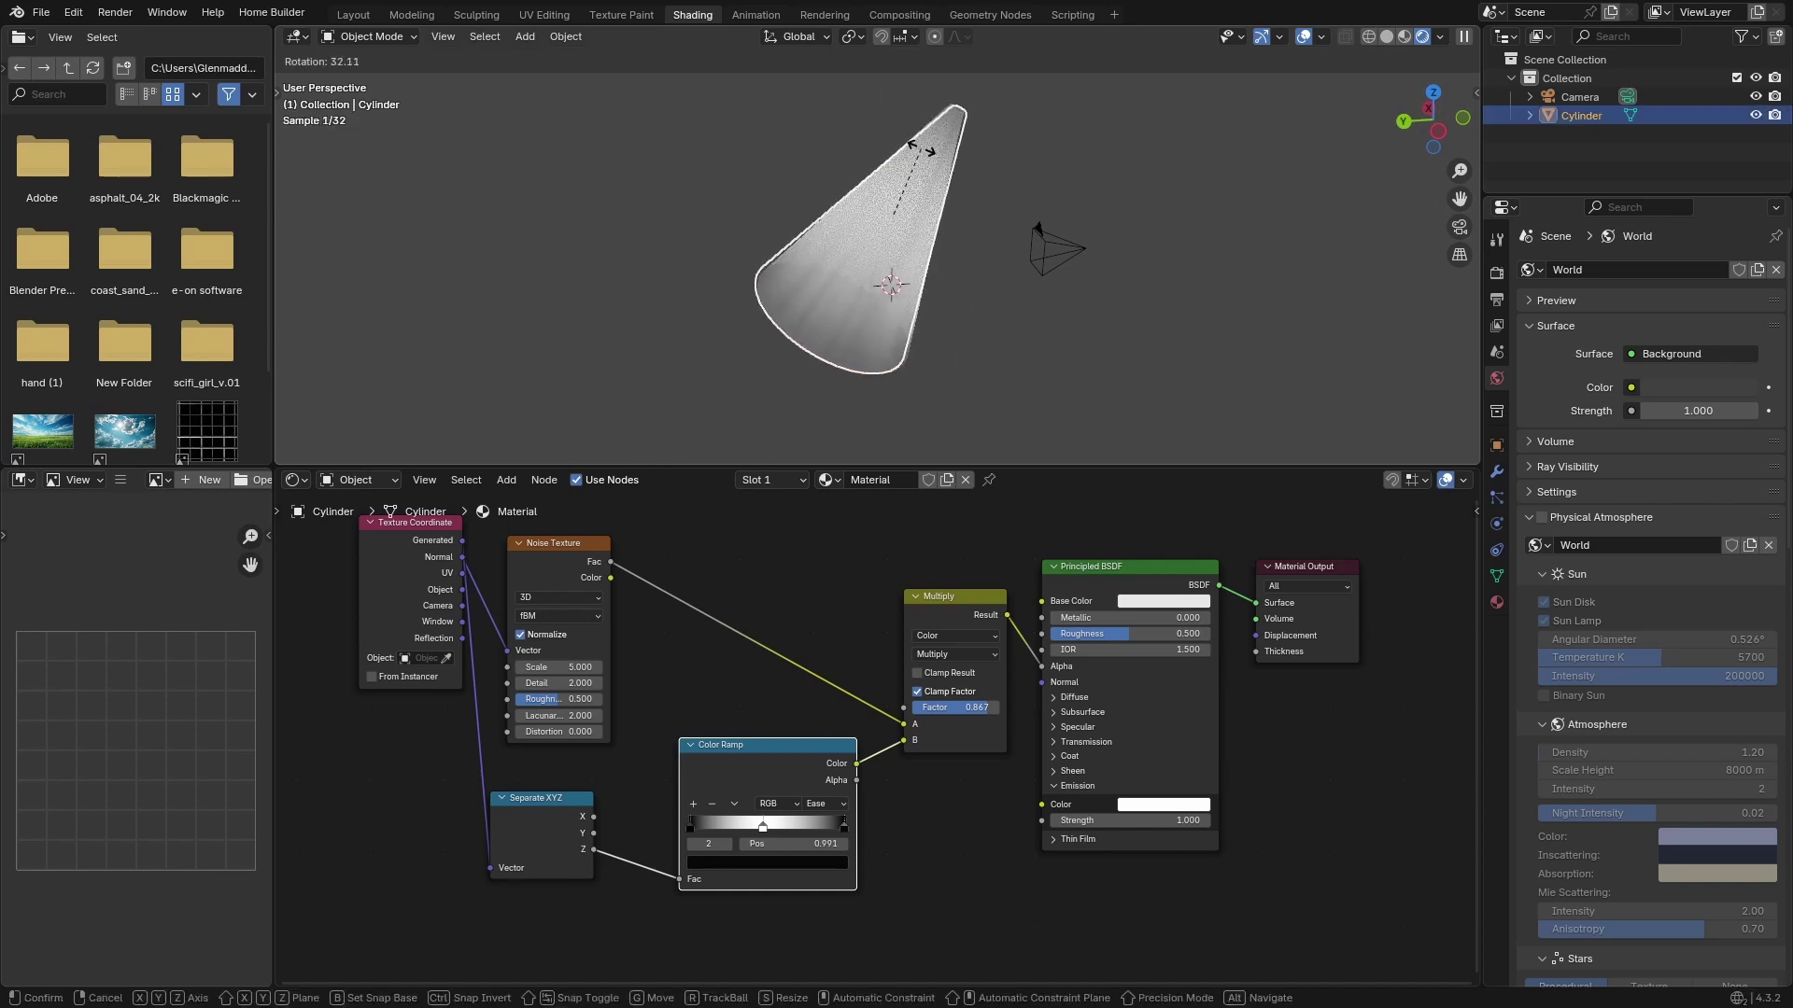
click(681, 187)
scroll(619, 232, up, 4)
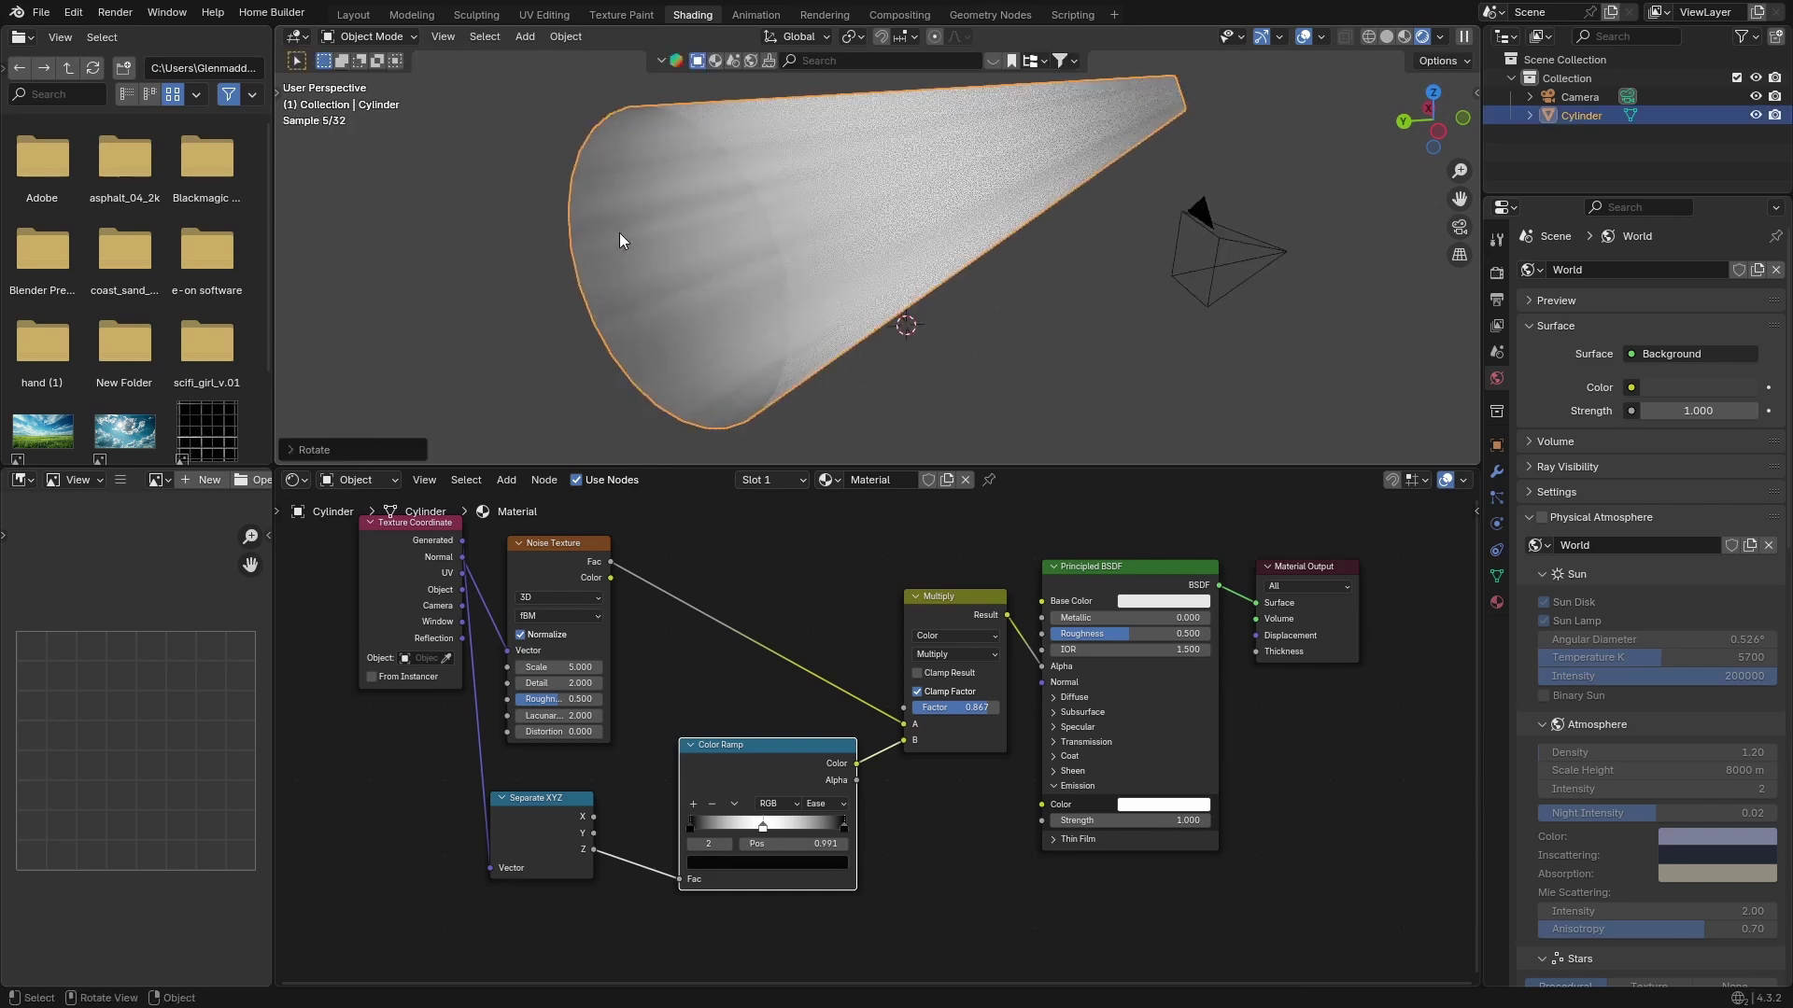
click(1033, 323)
scroll(1079, 244, down, 3)
- Move the Color Ramp and Multiply nodes left and duplicate the Multiply node
drag(779, 771, 697, 787)
drag(922, 616, 801, 617)
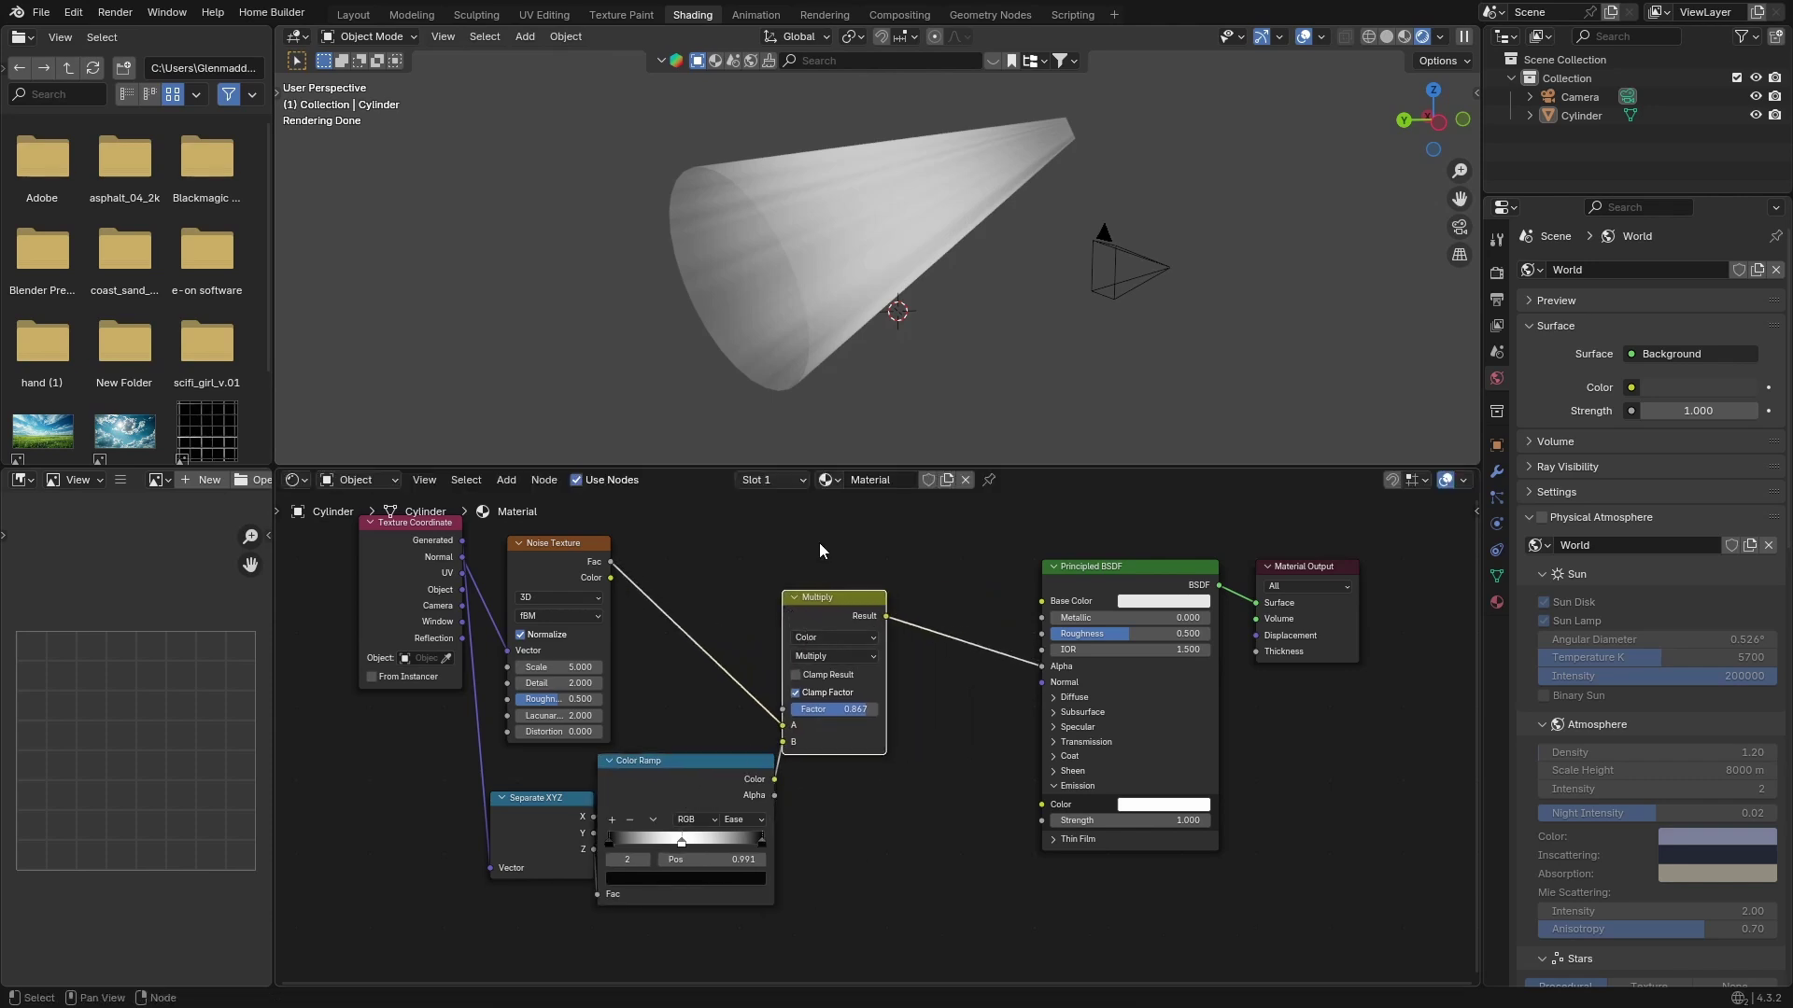
key(shift+d)
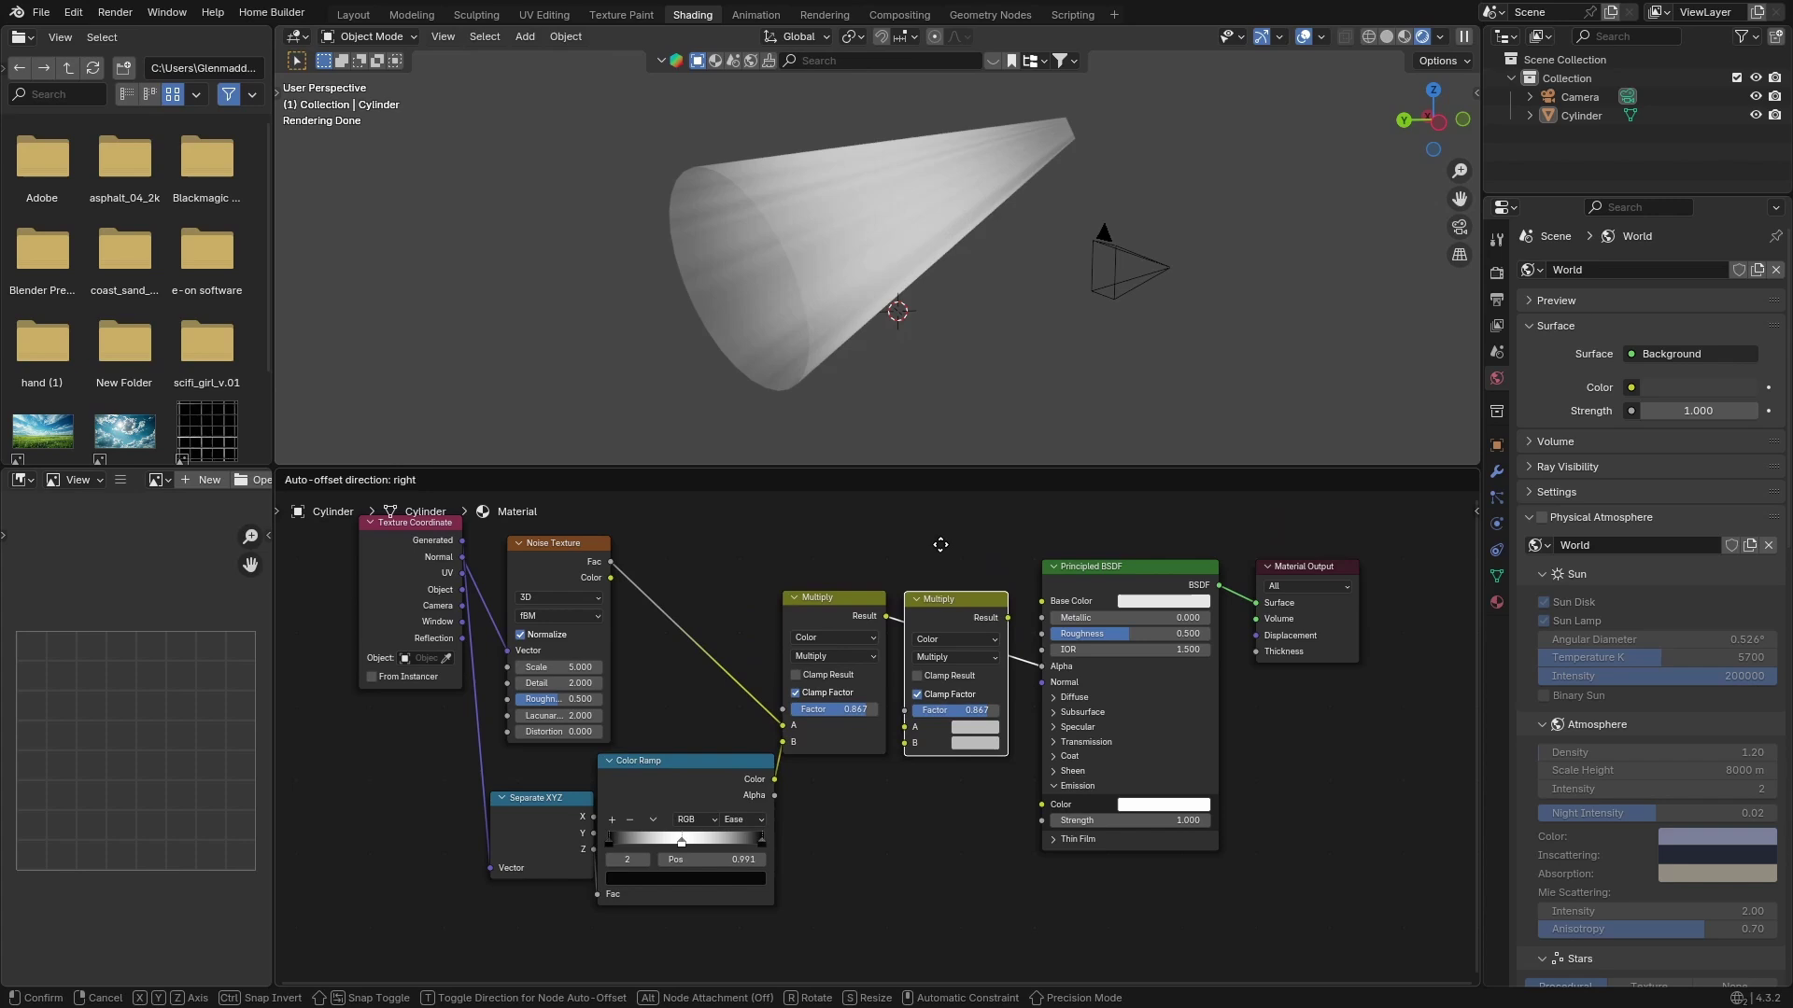
- Insert the duplicate Multiply into the Principled BSDF link and add a Layer Weight node
click(939, 551)
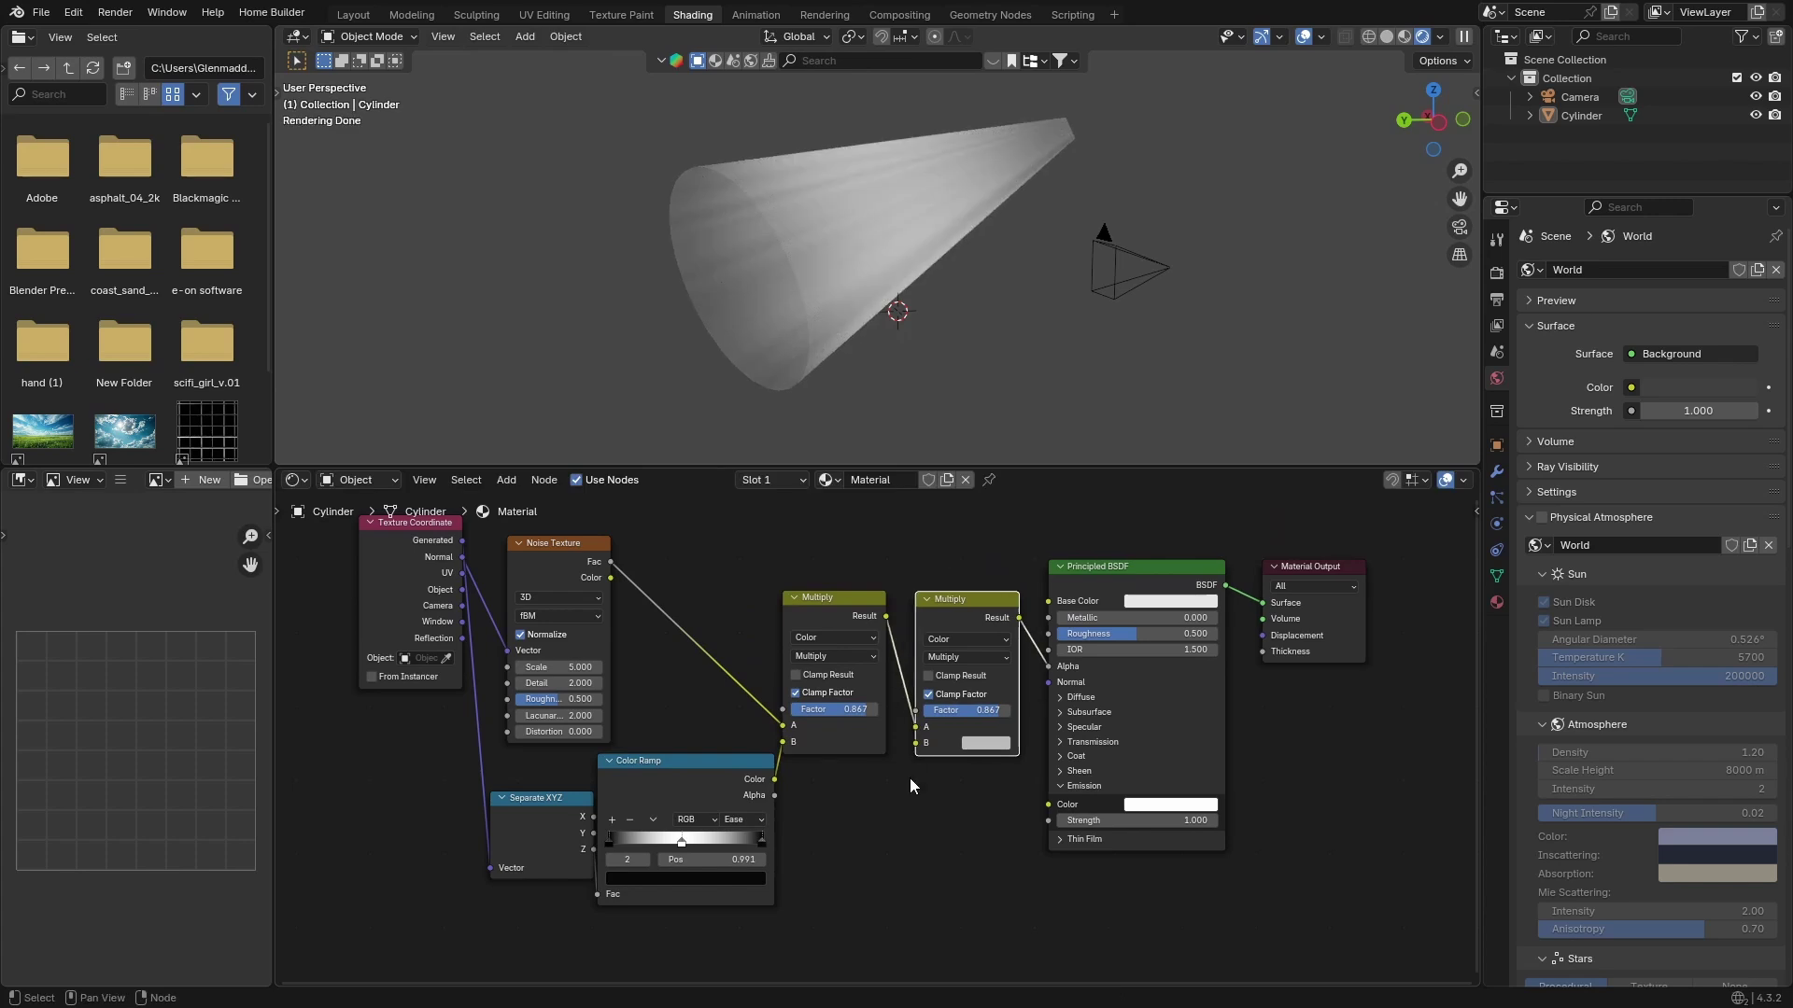
drag(821, 623, 718, 588)
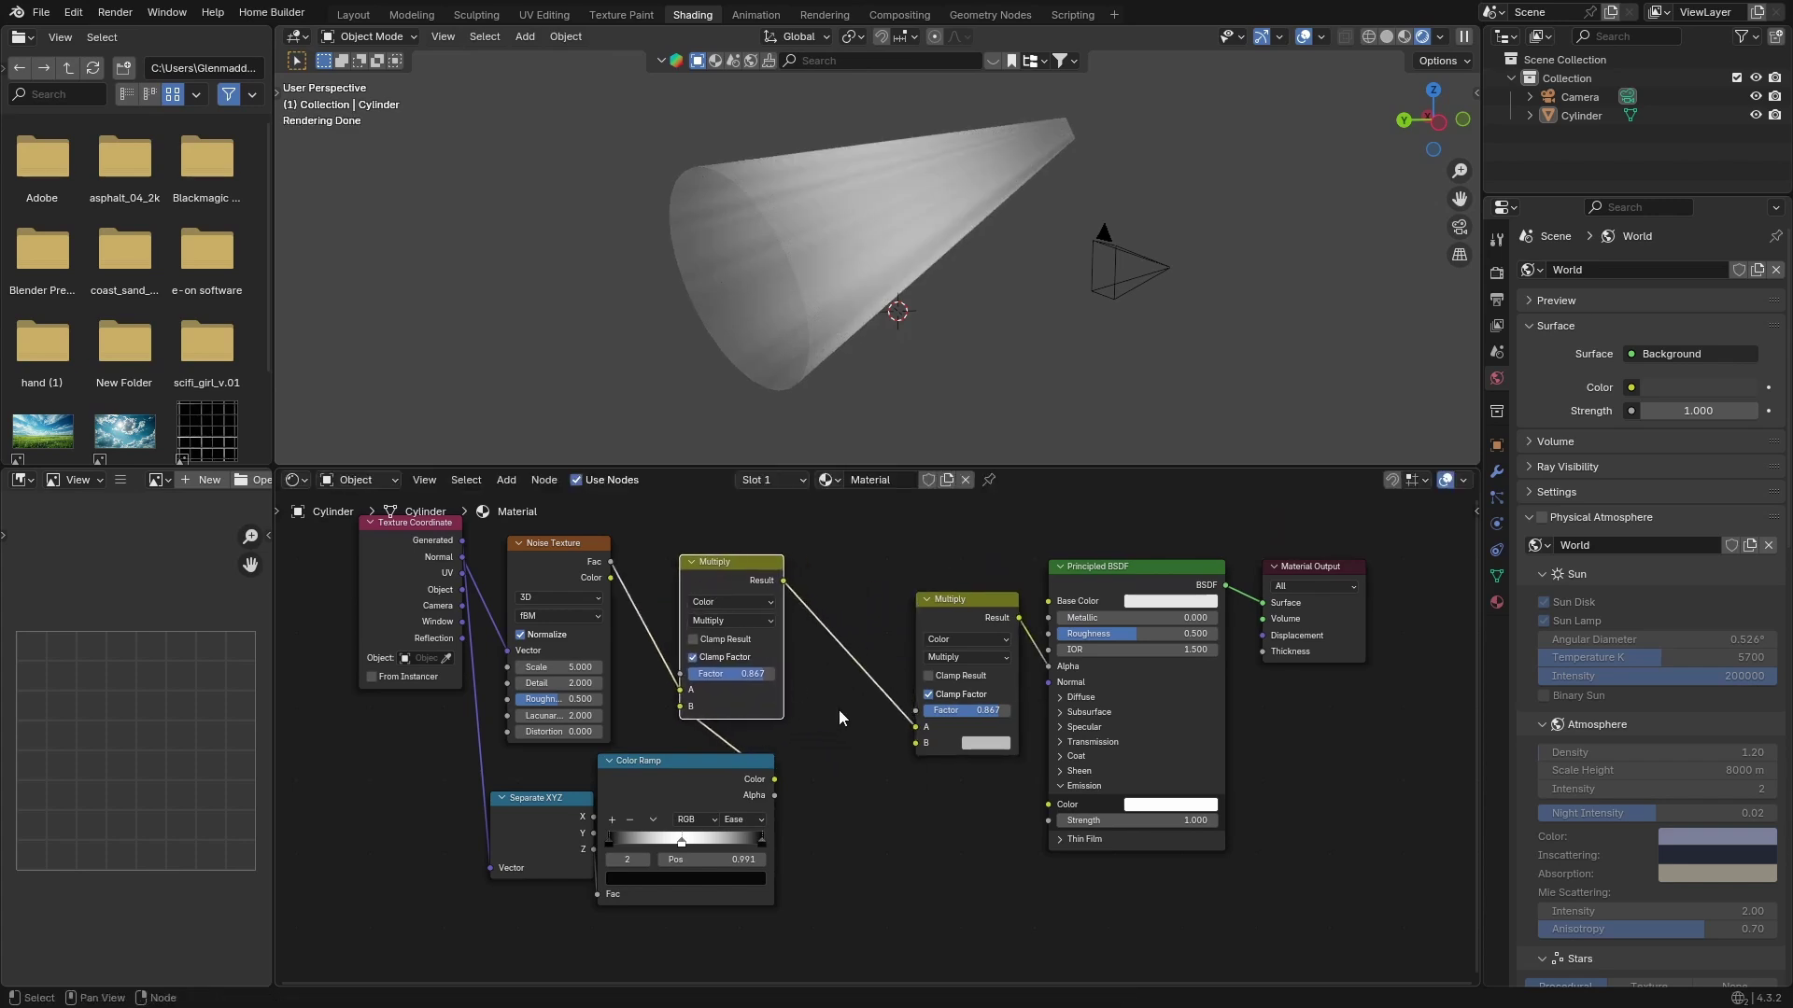
key(shift+a)
text(la)
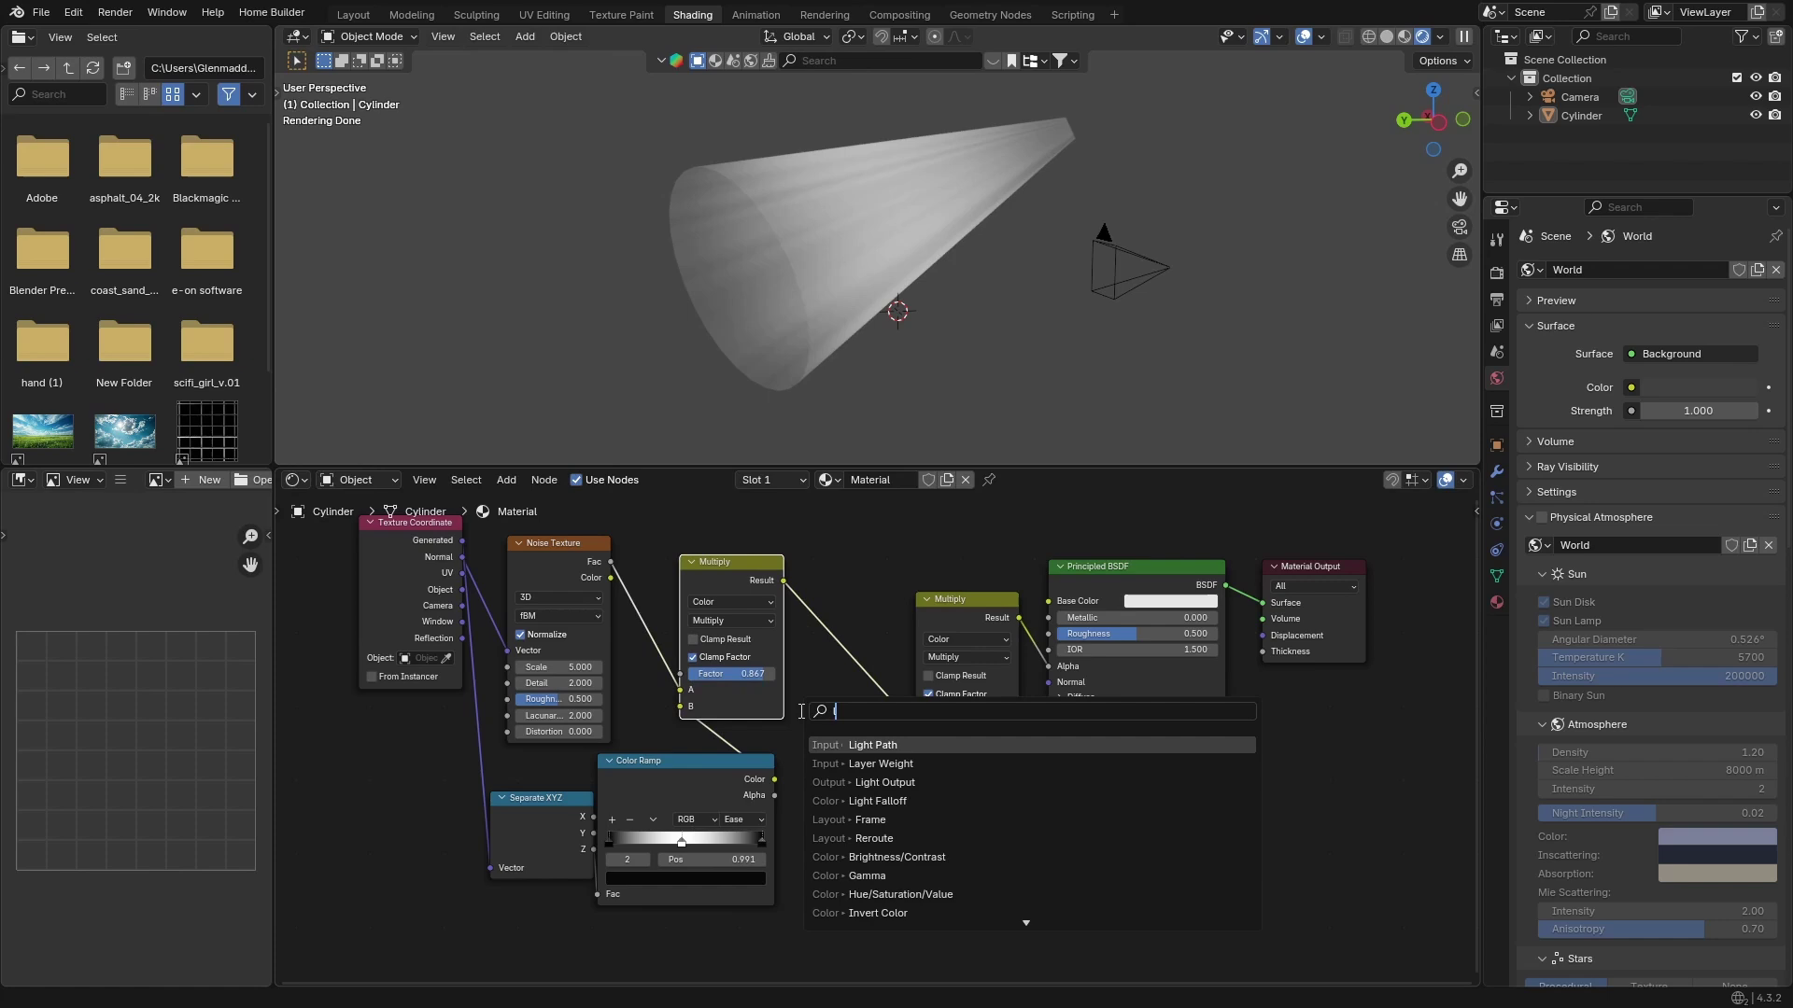
key(Return)
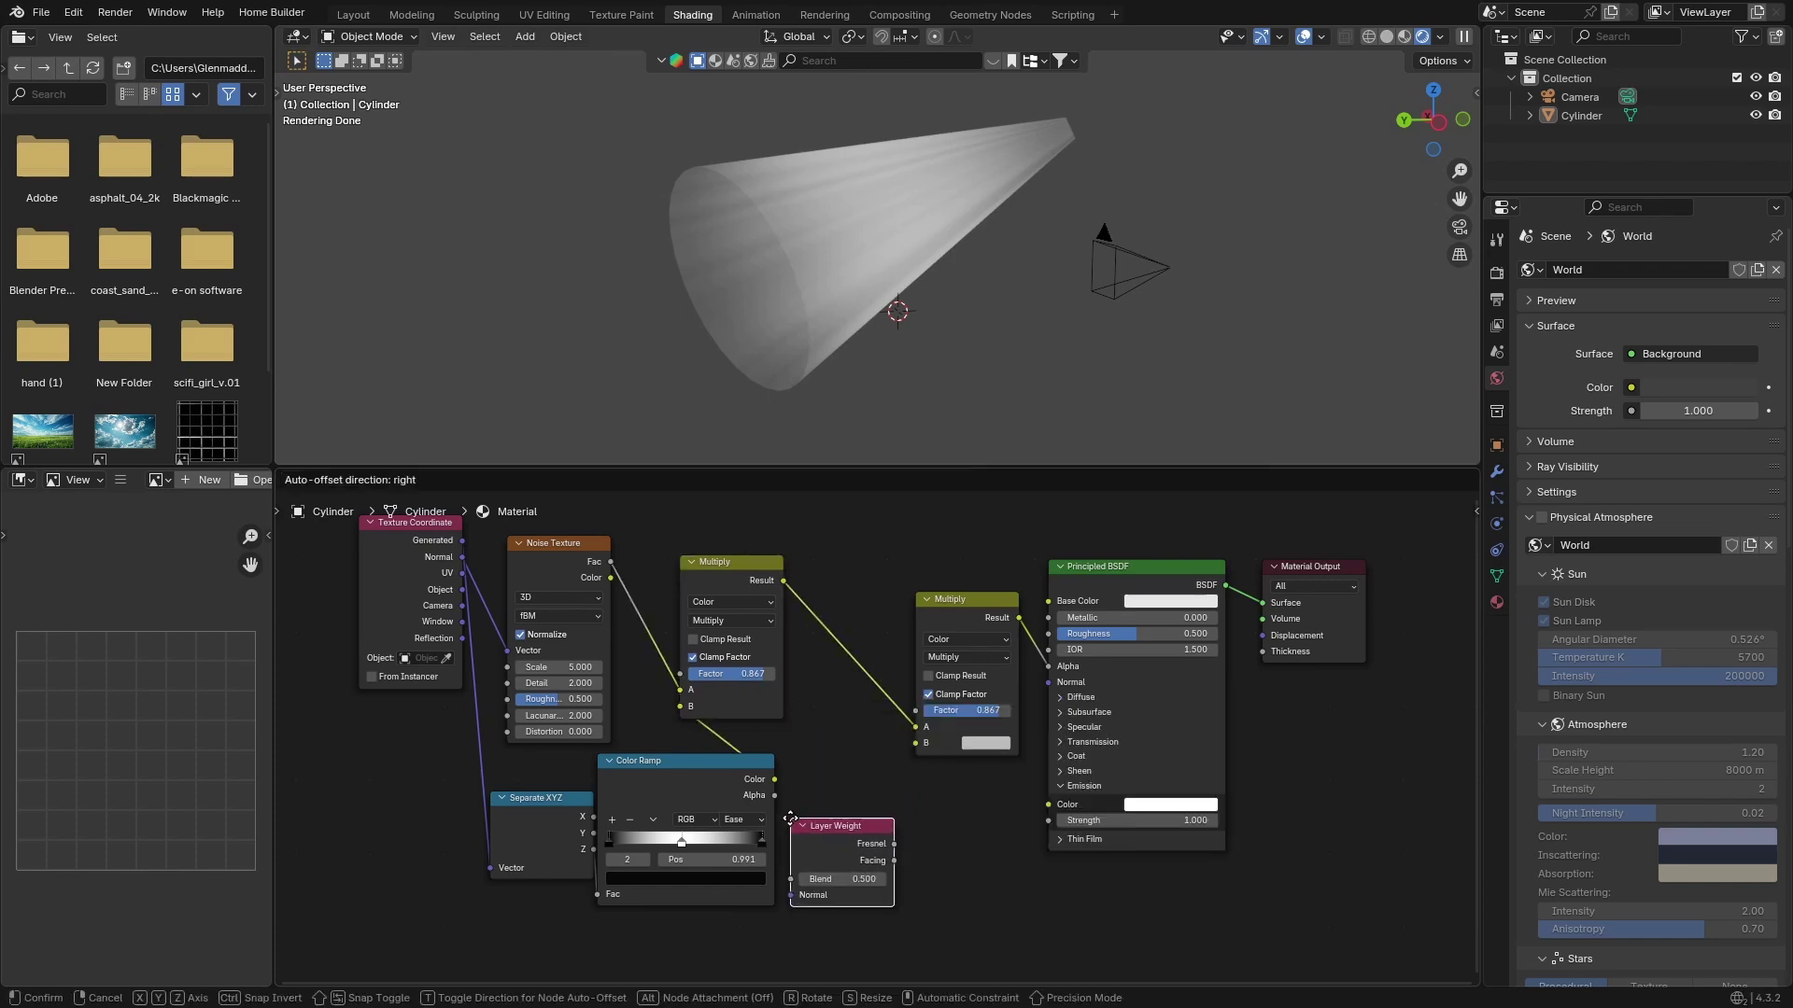
click(792, 826)
- Connect Layer Weight Facing to the second Multiply's B and set Blend to 0.800
drag(895, 860, 916, 743)
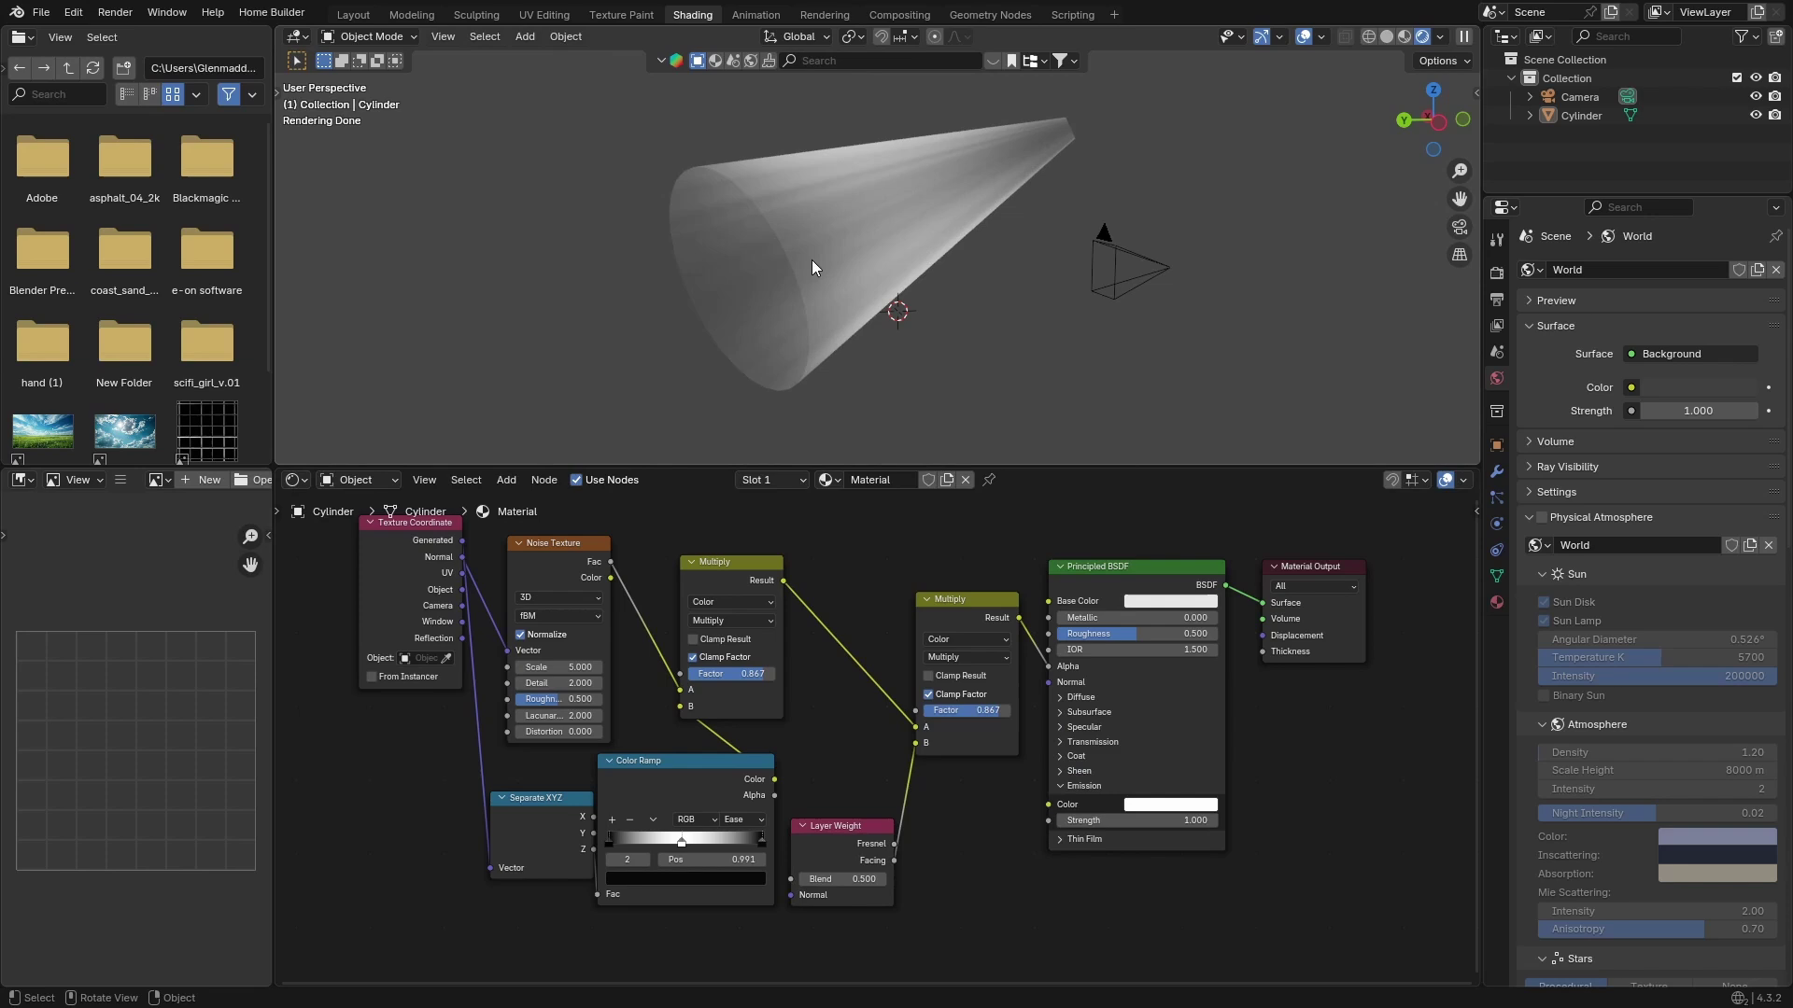
drag(845, 879, 775, 878)
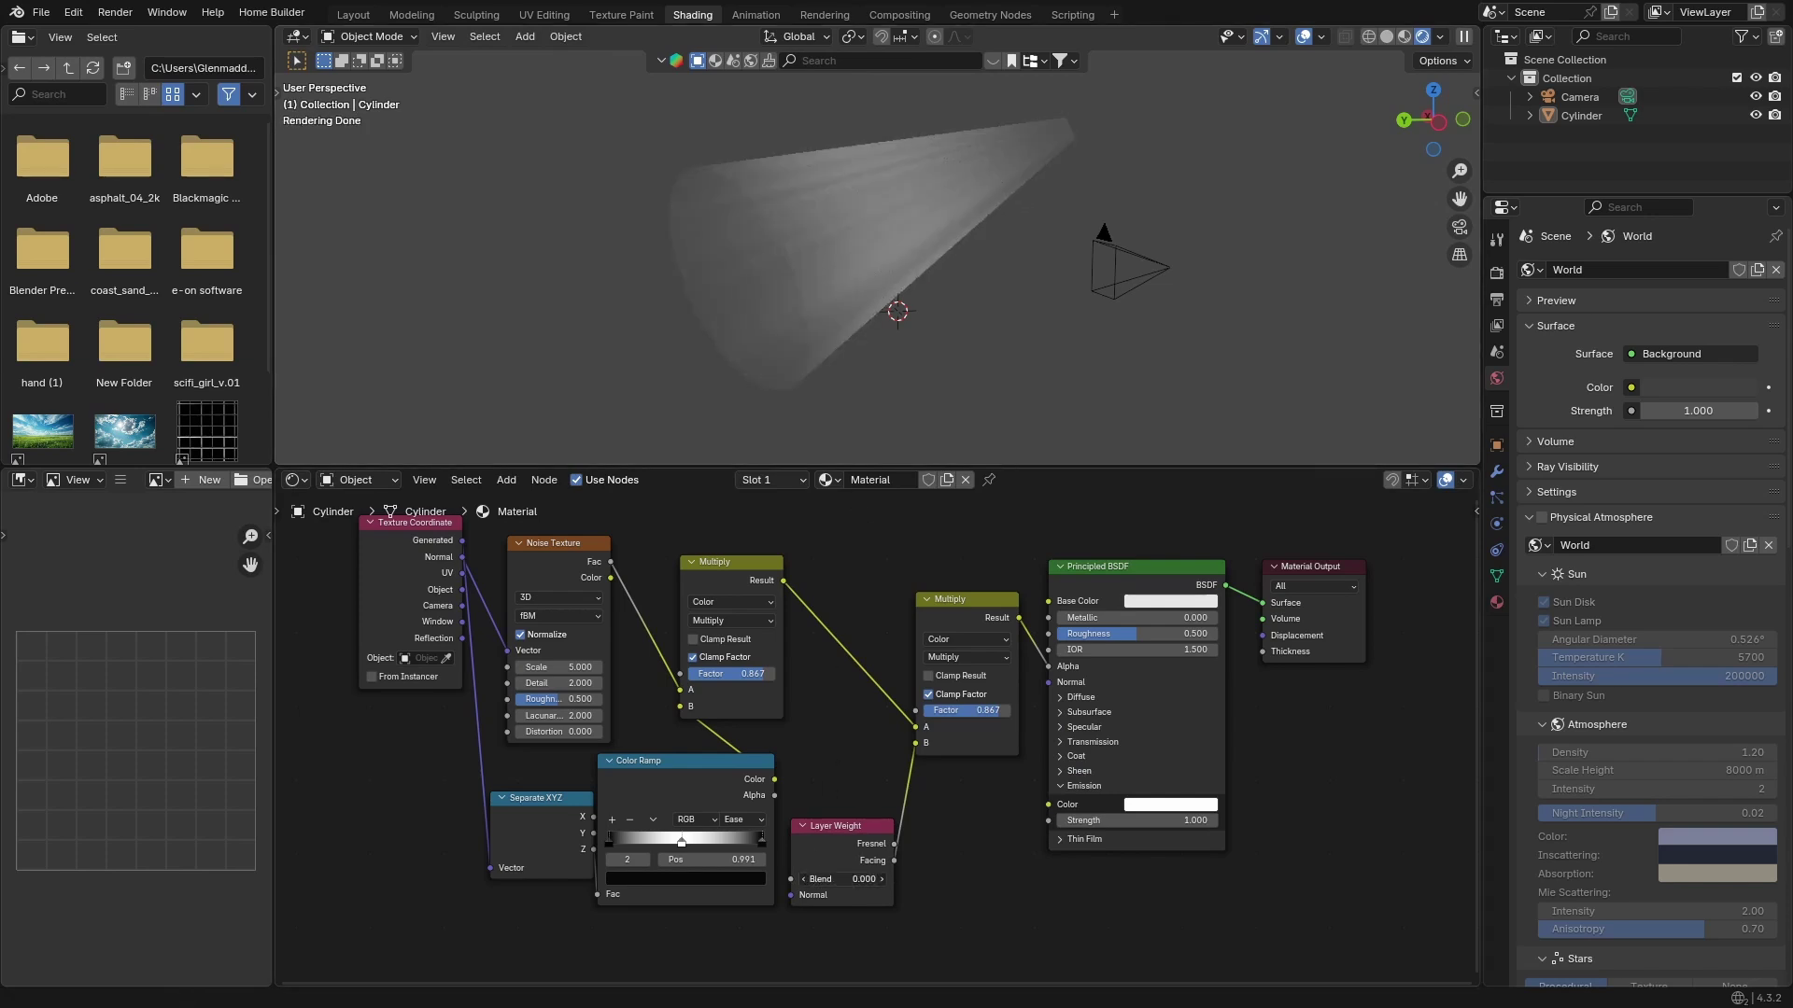
key(ctrl+z)
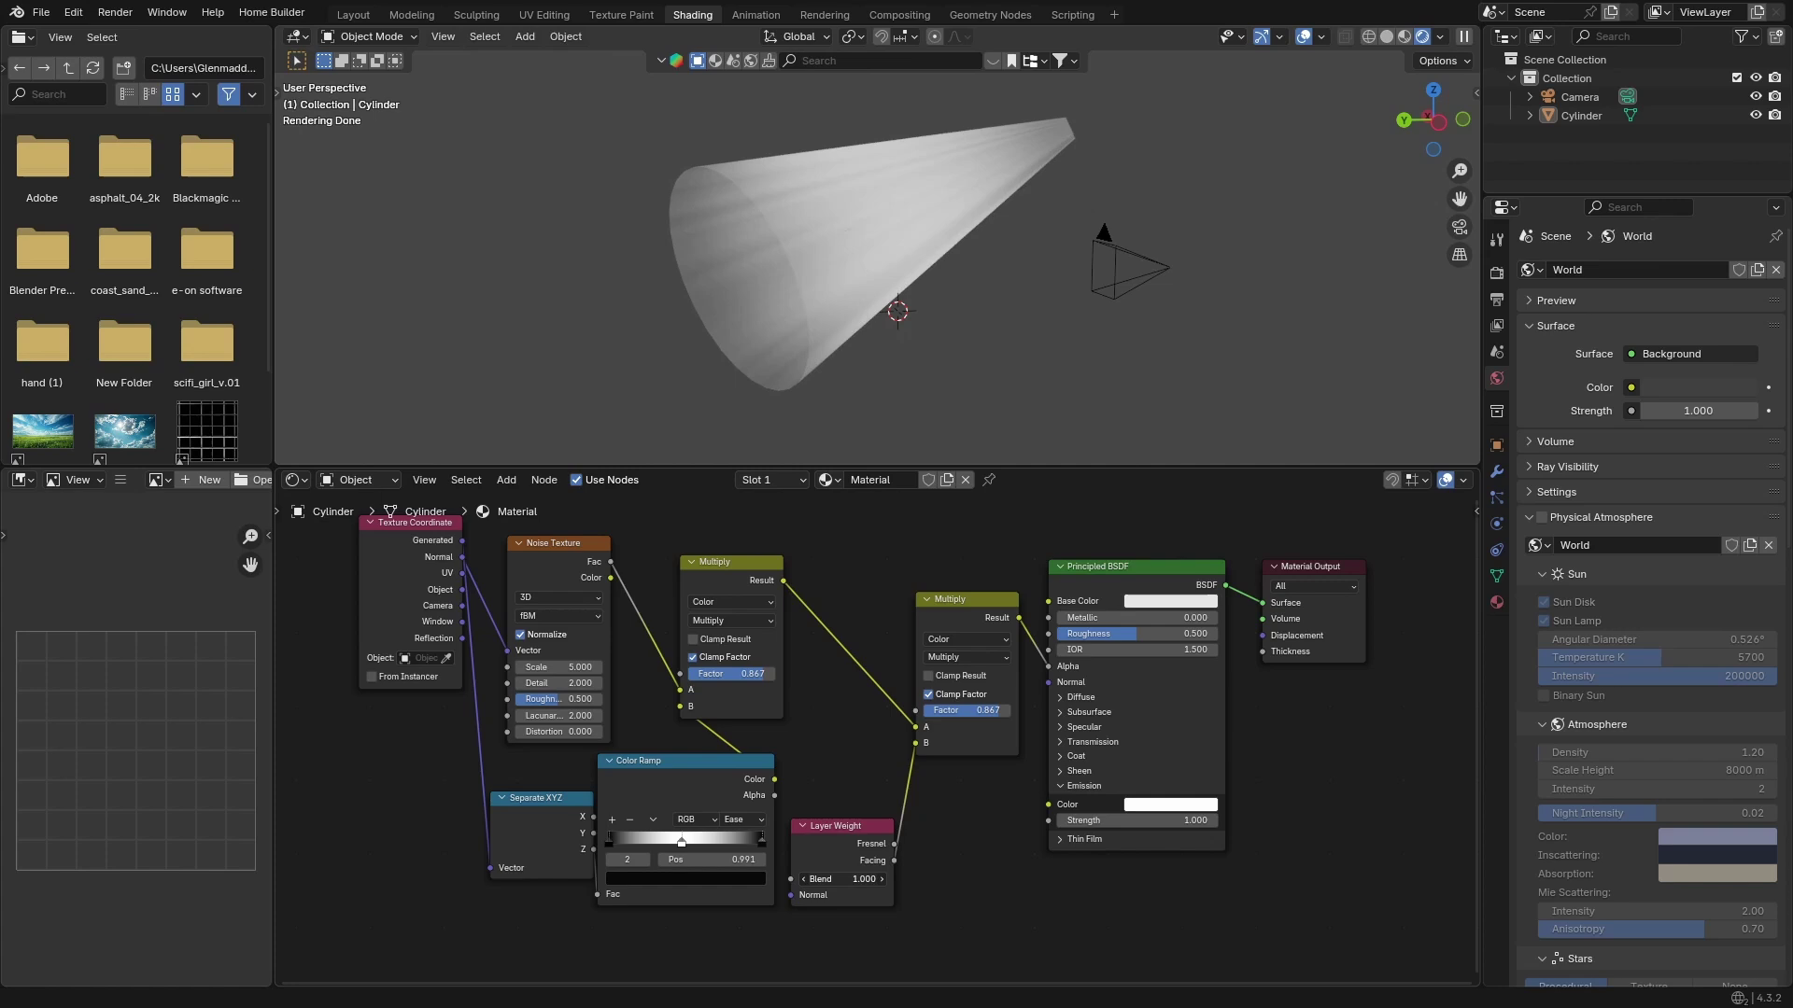
click(803, 879)
click(803, 878)
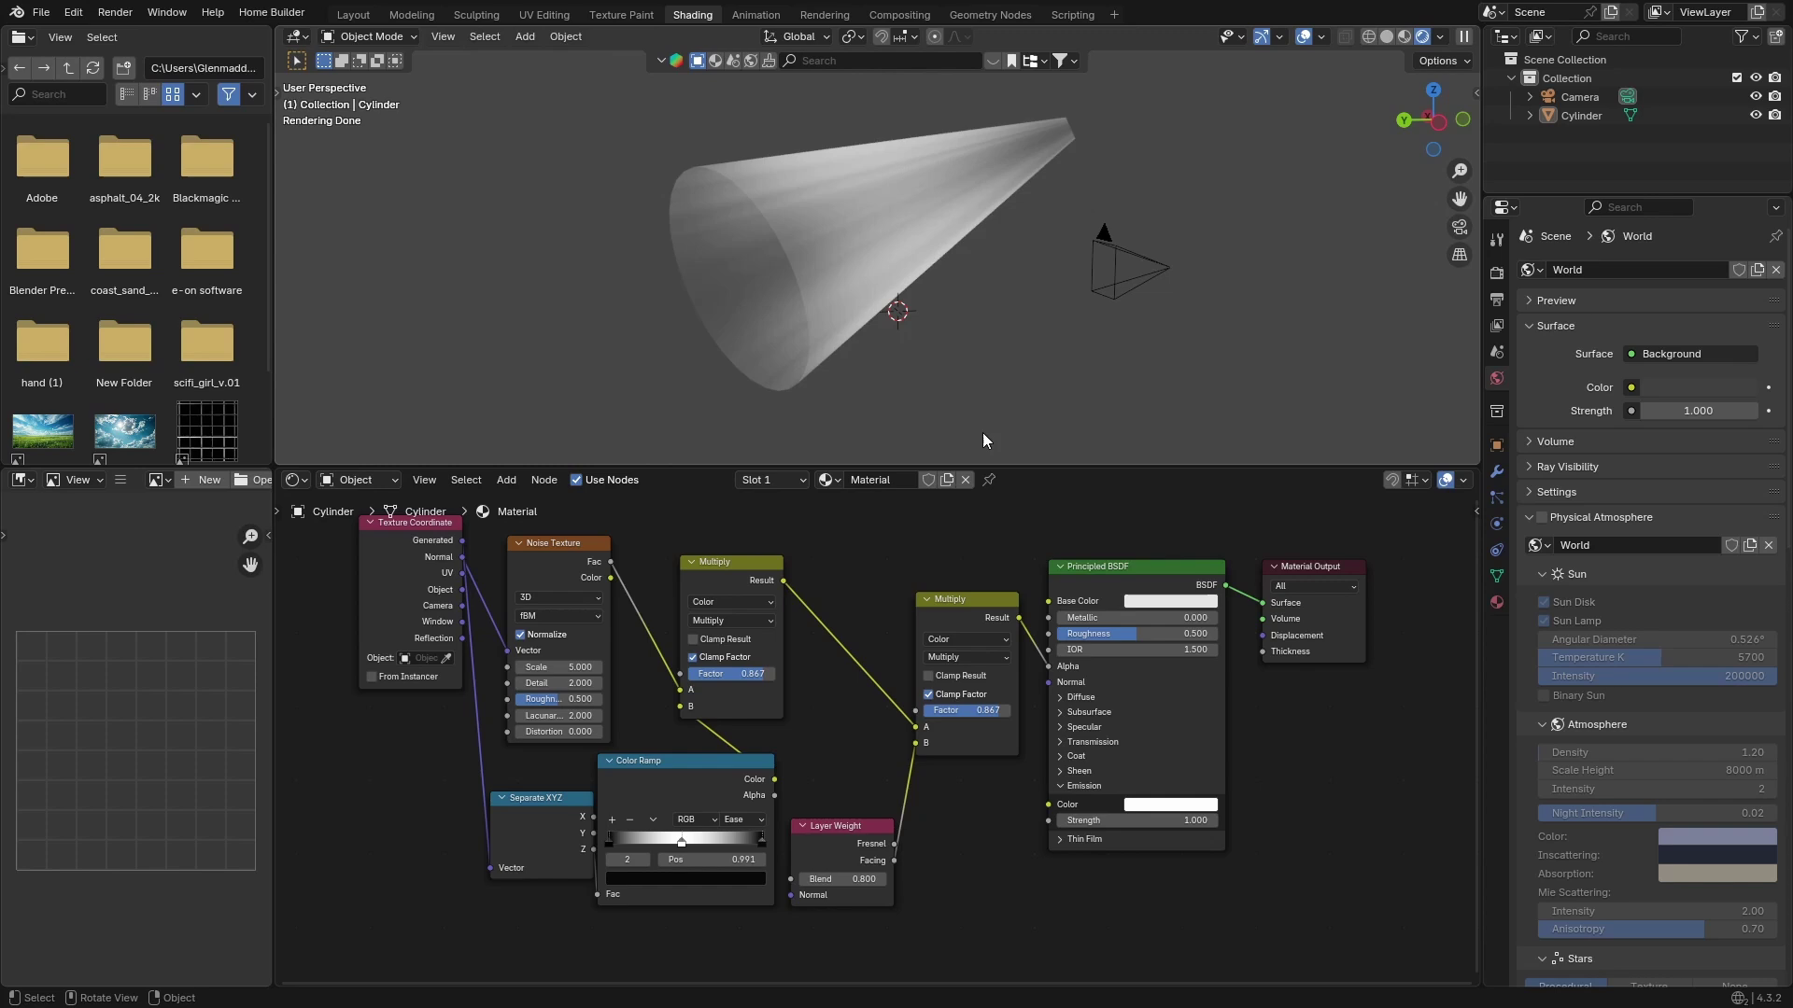
- Rearrange the Separate XYZ, Color Ramp and Layer Weight nodes further left
drag(541, 797, 373, 798)
drag(630, 798, 518, 820)
drag(807, 856, 702, 849)
- Insert an Invert Color node at Fac 0.408 between Layer Weight Facing and the second Multiply
key(shift+a)
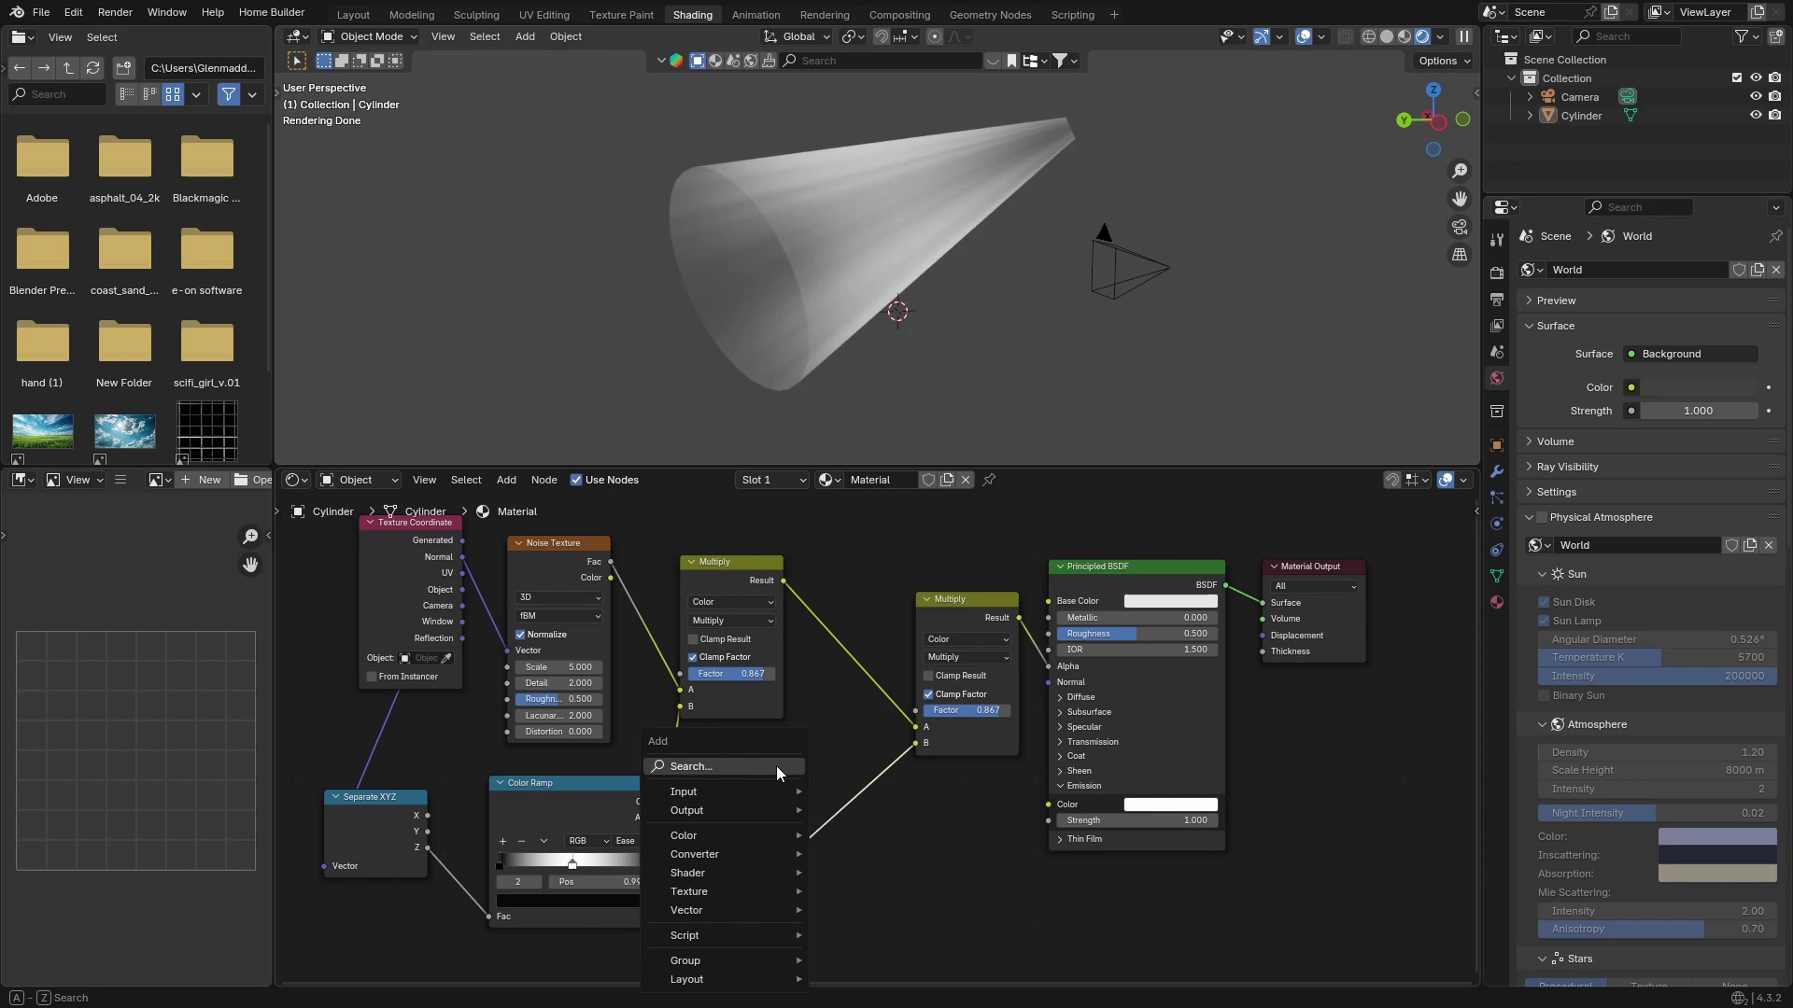
click(776, 766)
text(i)
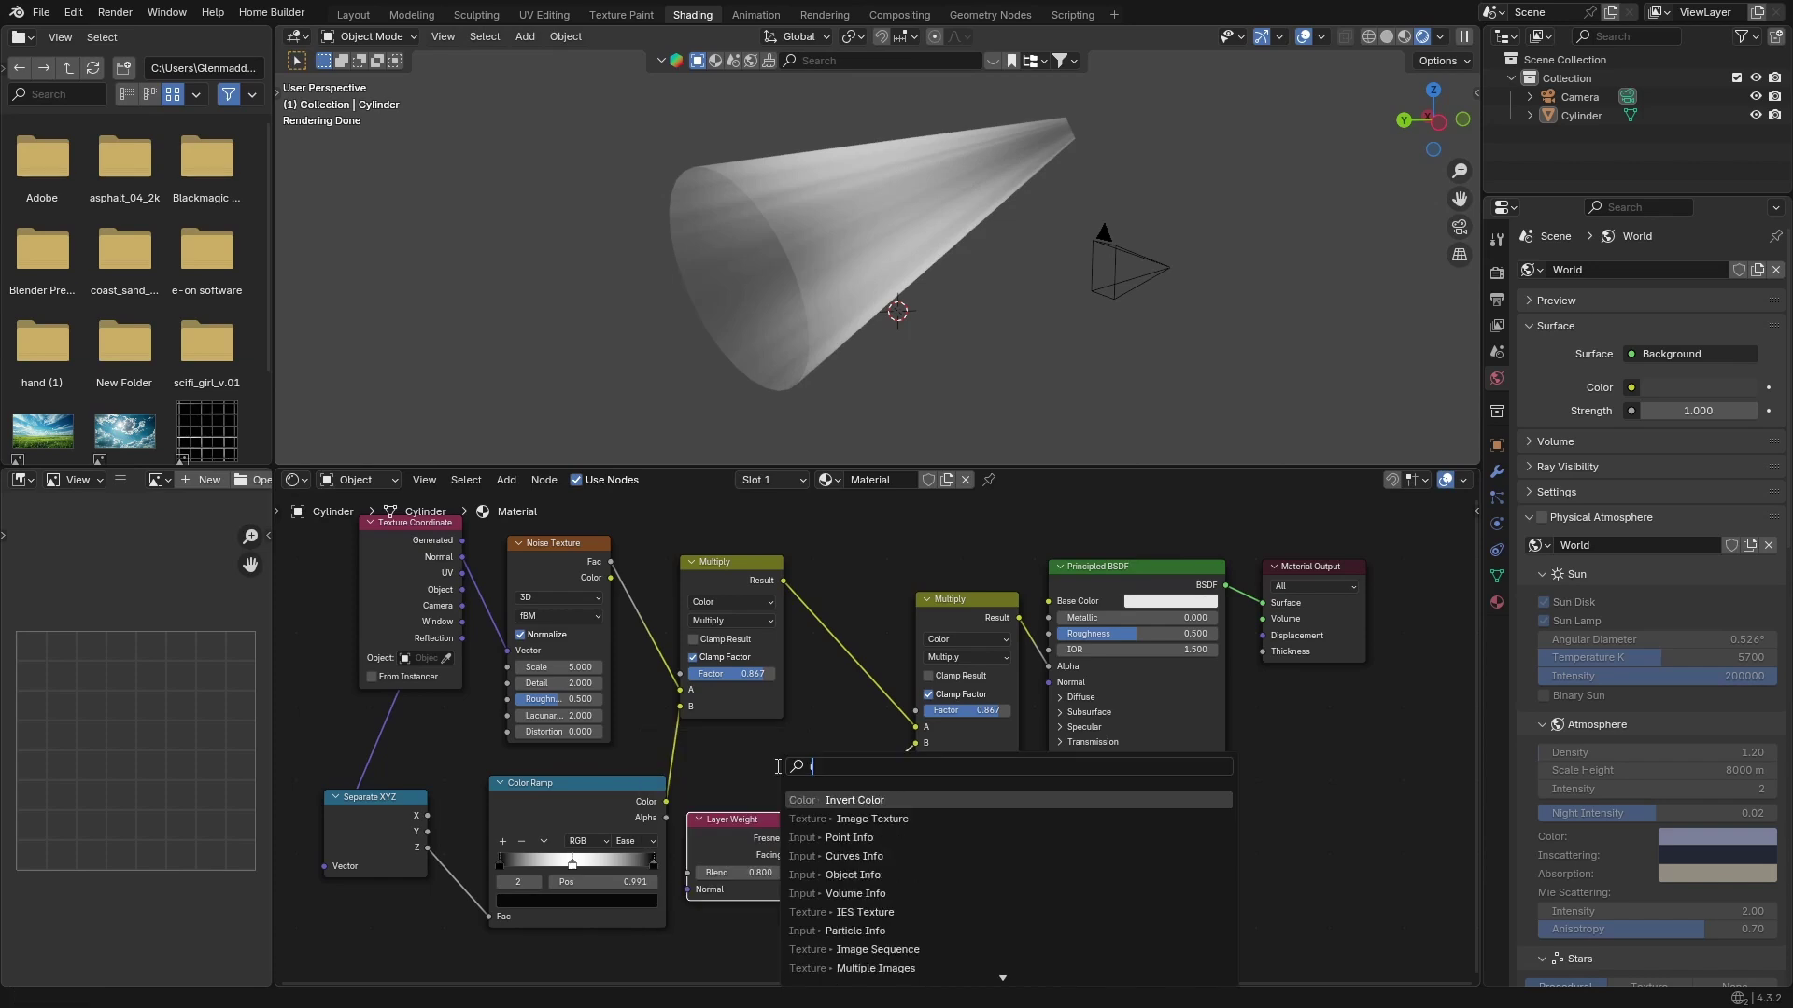
key(Return)
click(817, 764)
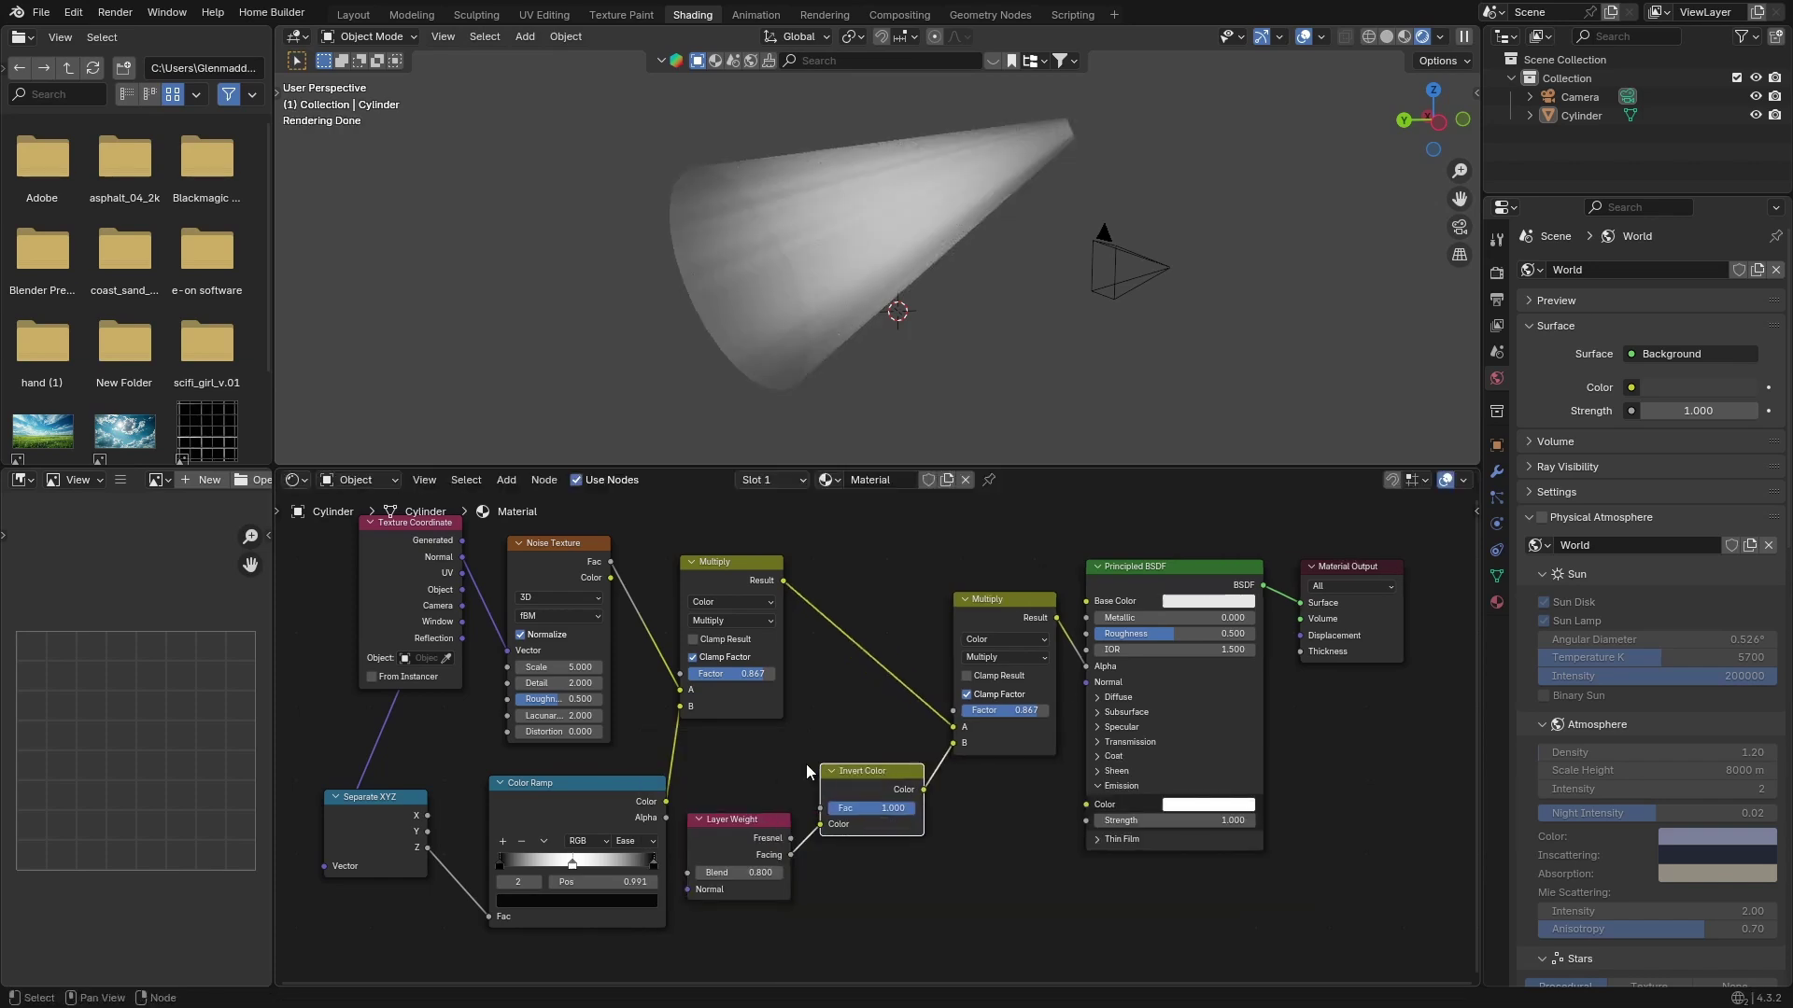
mouse_move(883, 808)
mouse_down()
mouse_move(826, 808)
mouse_move(865, 808)
mouse_up()
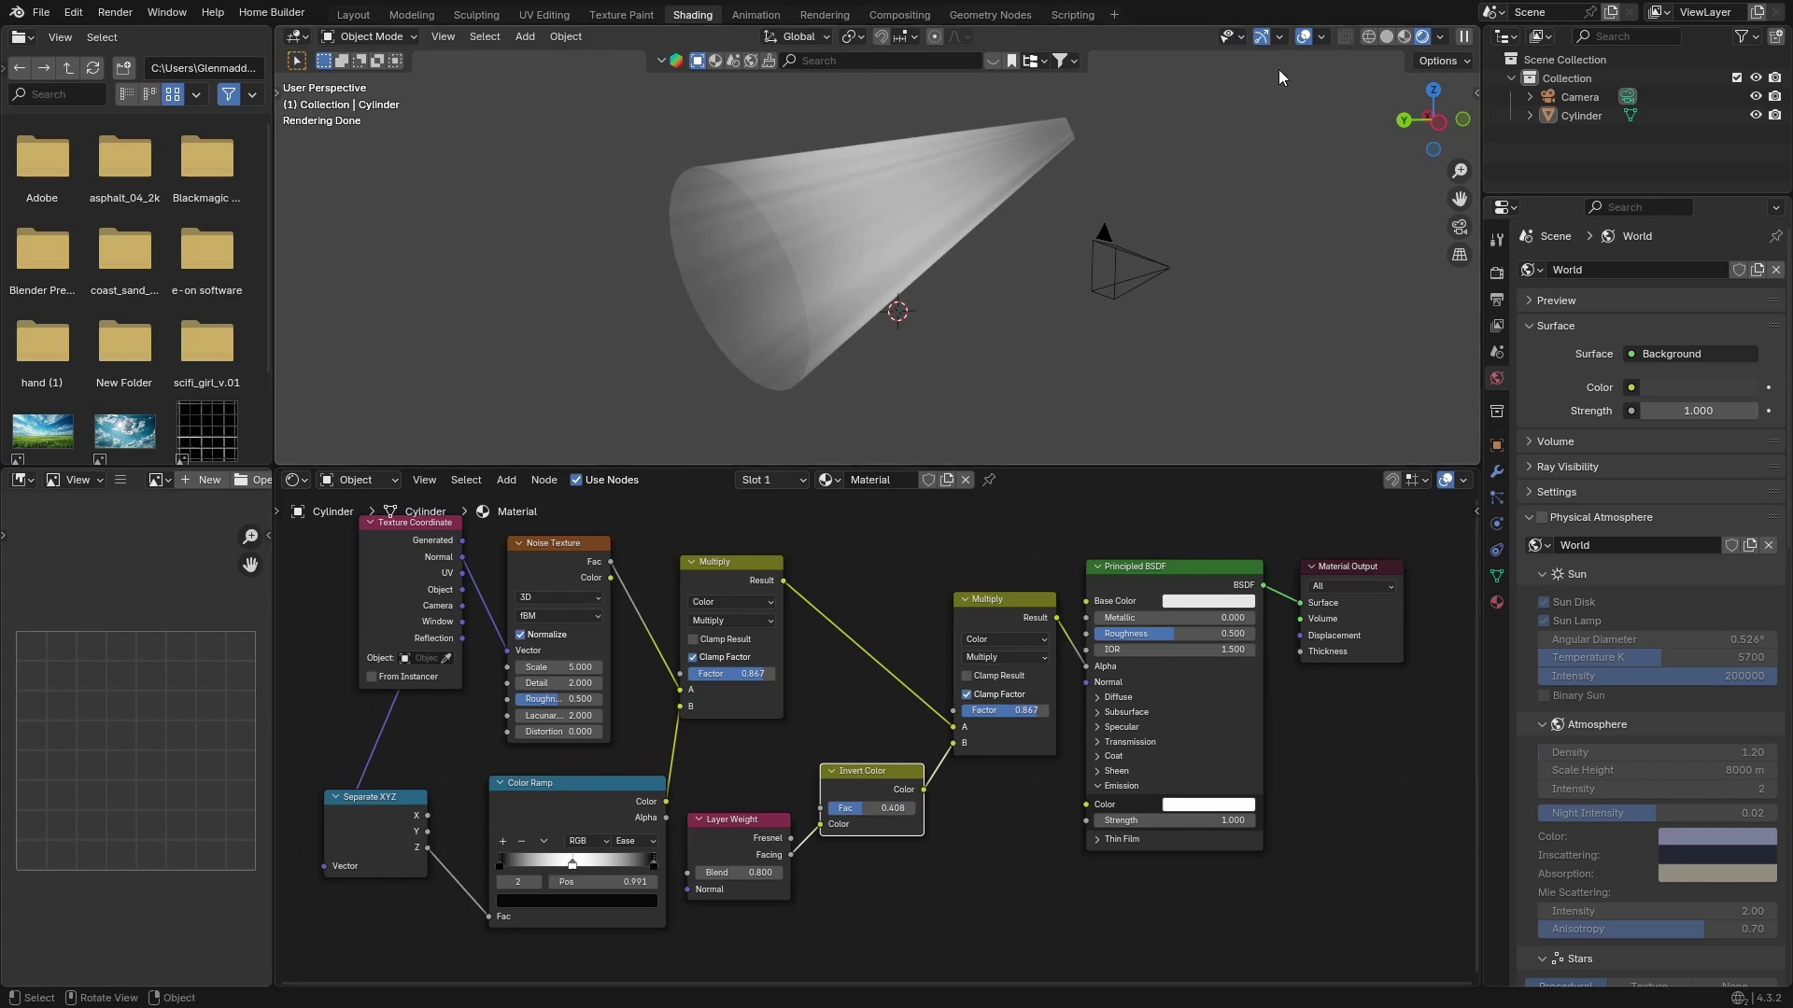
click(1666, 388)
- Make the world black; set Emission Strength 0.900, Multiply Factor 0.608, Invert Fac 0.617
drag(1740, 190, 1741, 227)
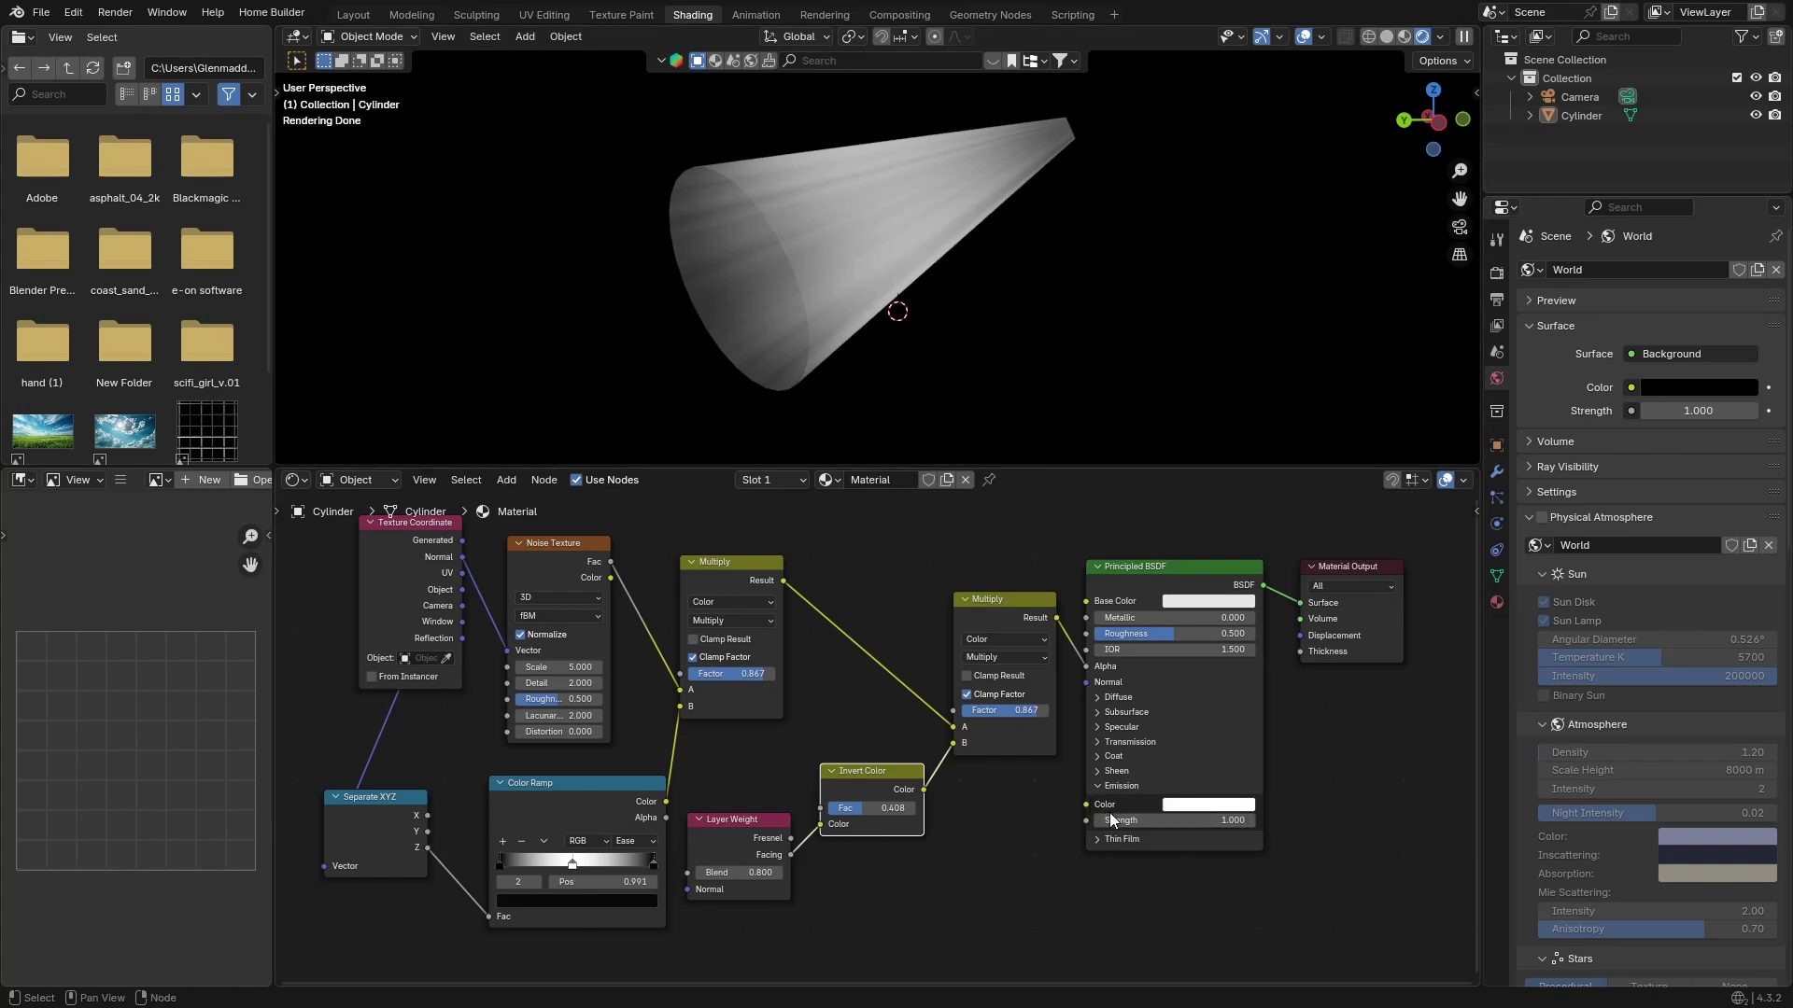
drag(1143, 821, 1219, 821)
mouse_move(1013, 711)
mouse_down()
mouse_move(938, 710)
mouse_move(992, 711)
mouse_up()
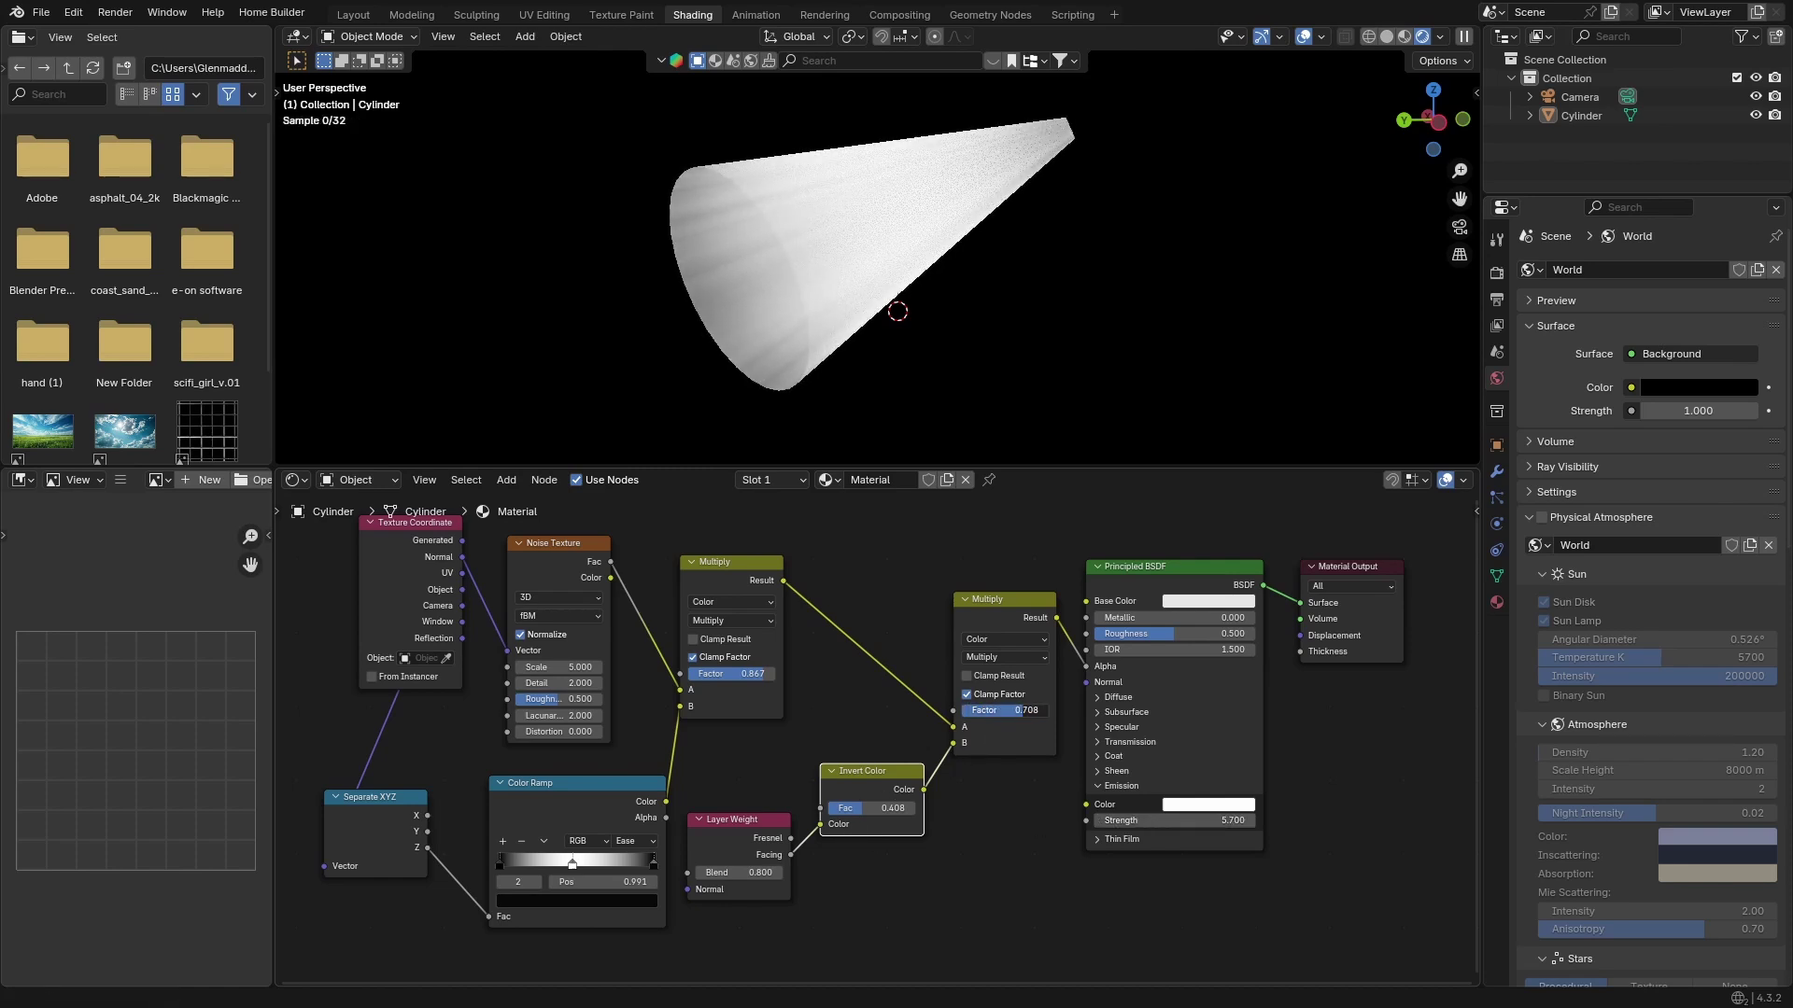
drag(878, 809, 901, 809)
mouse_move(1182, 825)
mouse_down()
mouse_move(1139, 825)
mouse_move(1154, 825)
mouse_up()
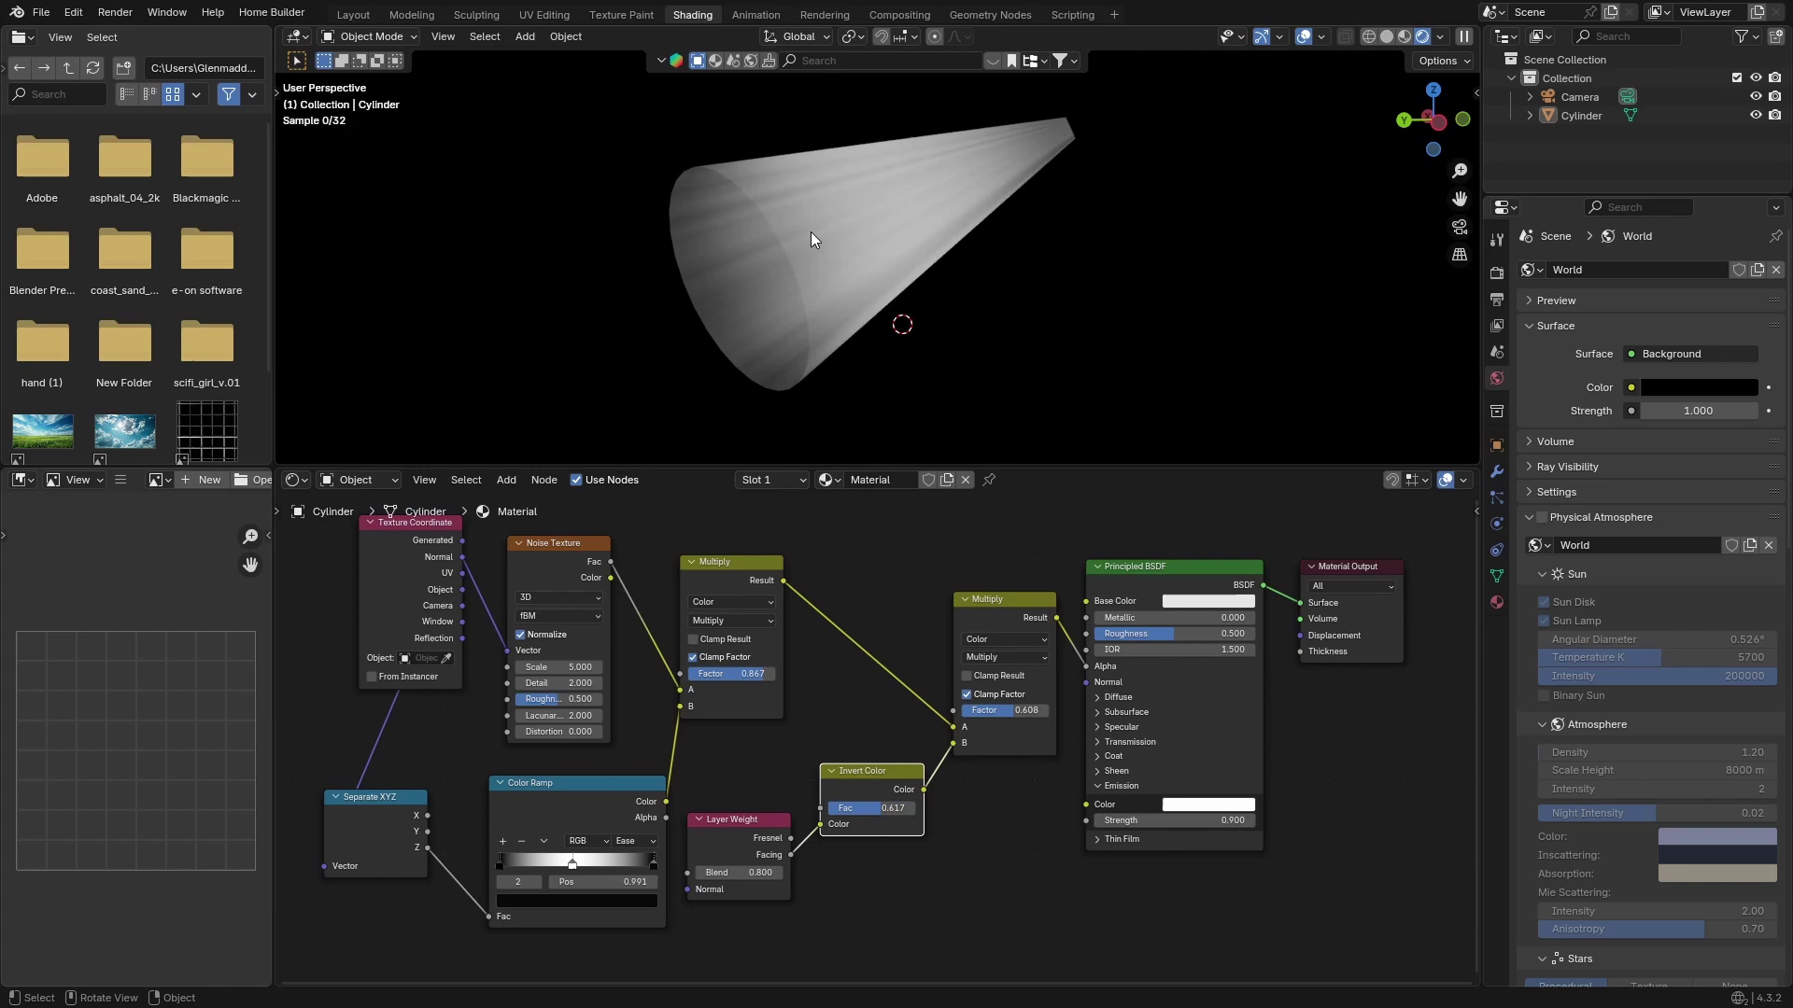
scroll(811, 239, up, 2)
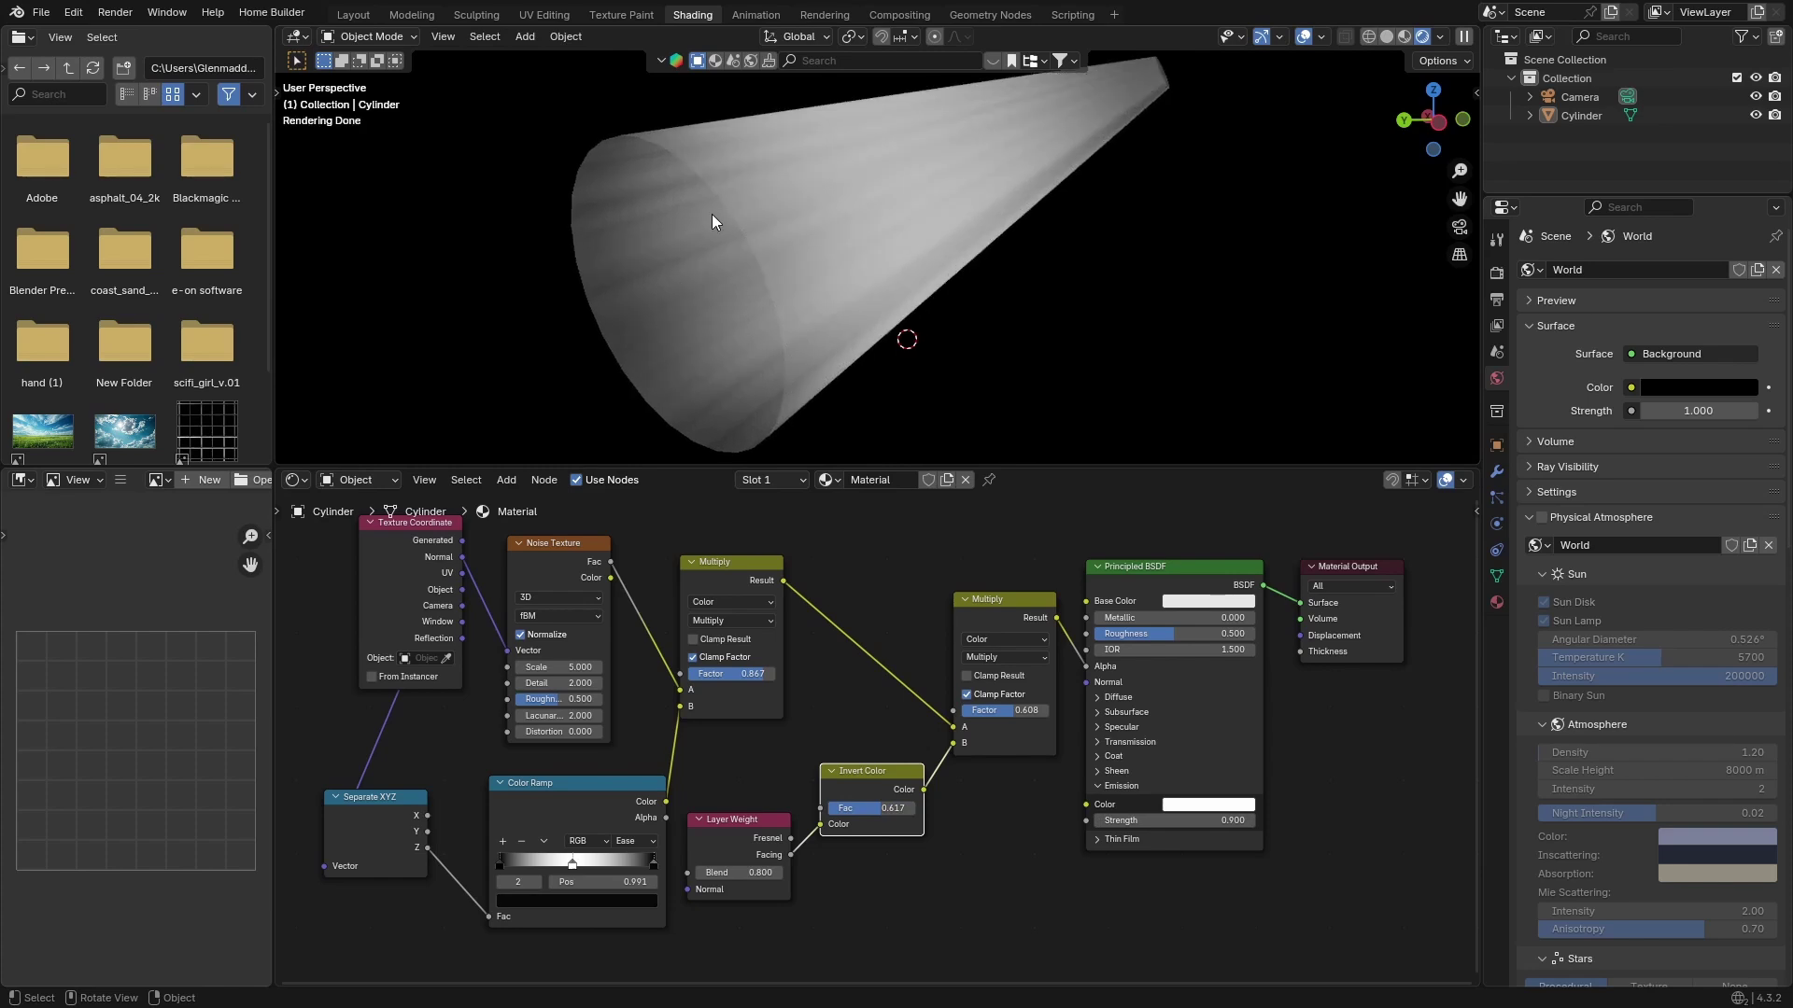
- Set the cone's emission colour to a pale, nearly white pinkish tint
click(1076, 87)
middle_drag(1075, 87, 655, 340)
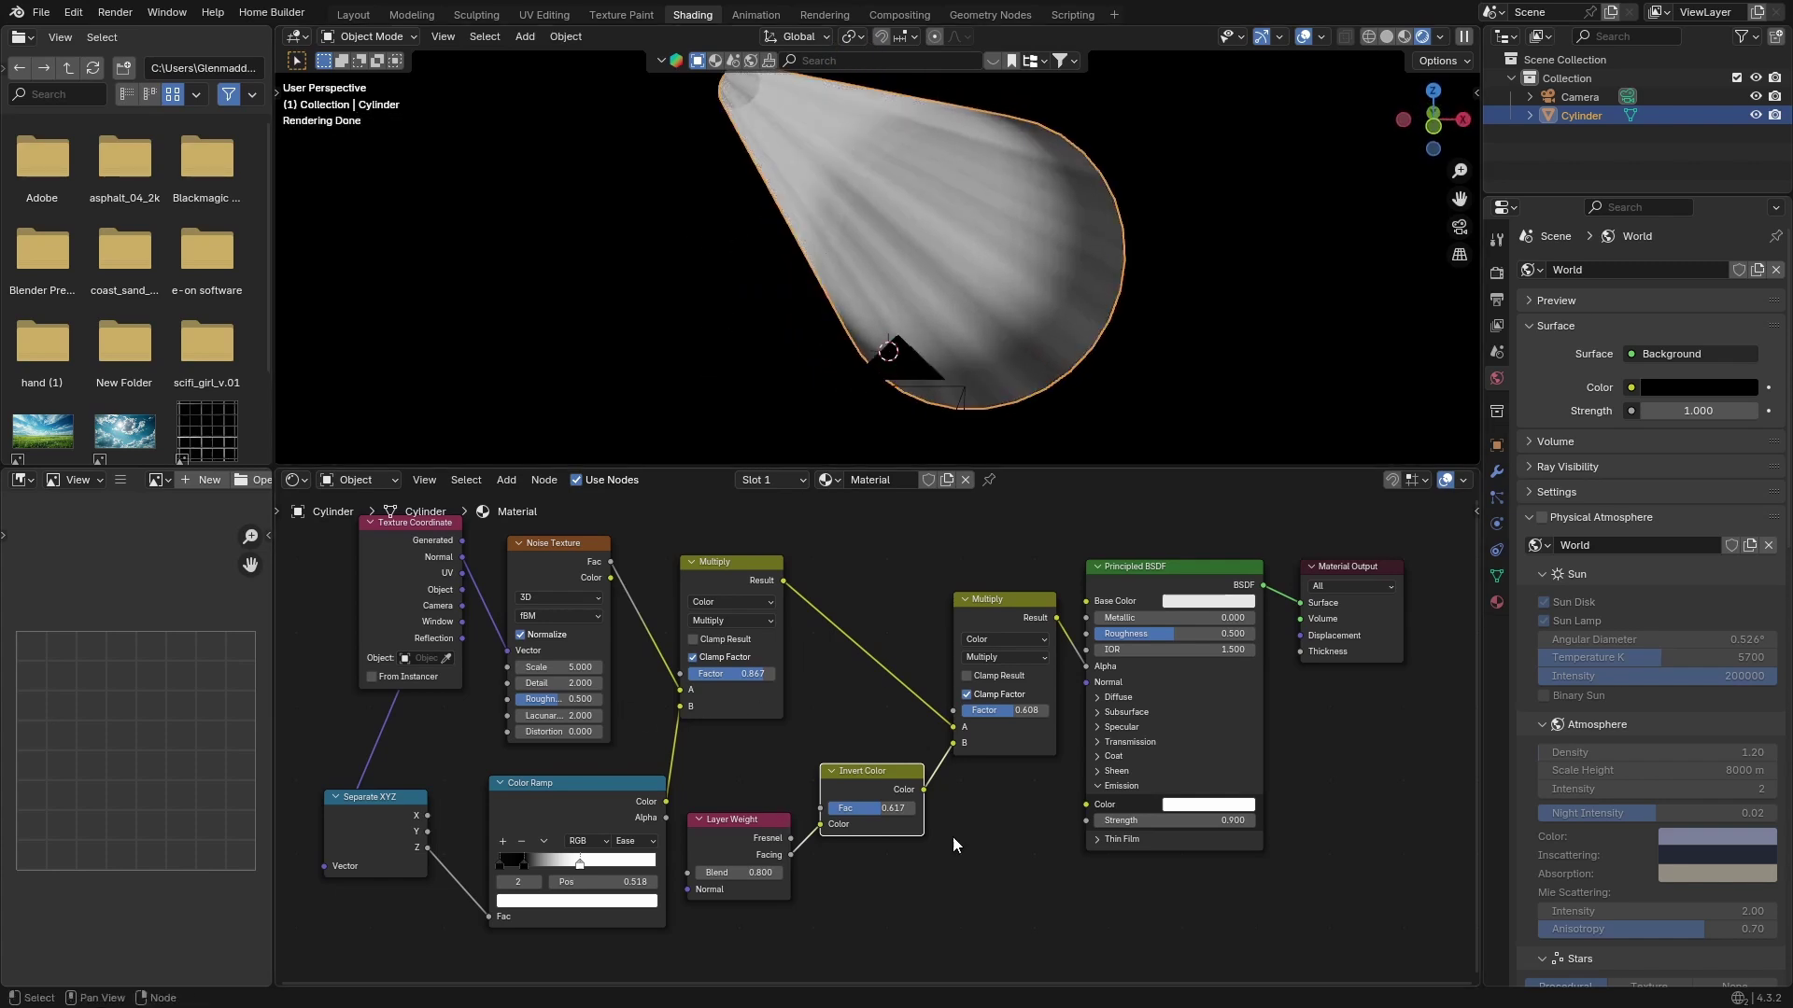
click(1208, 804)
click(1257, 602)
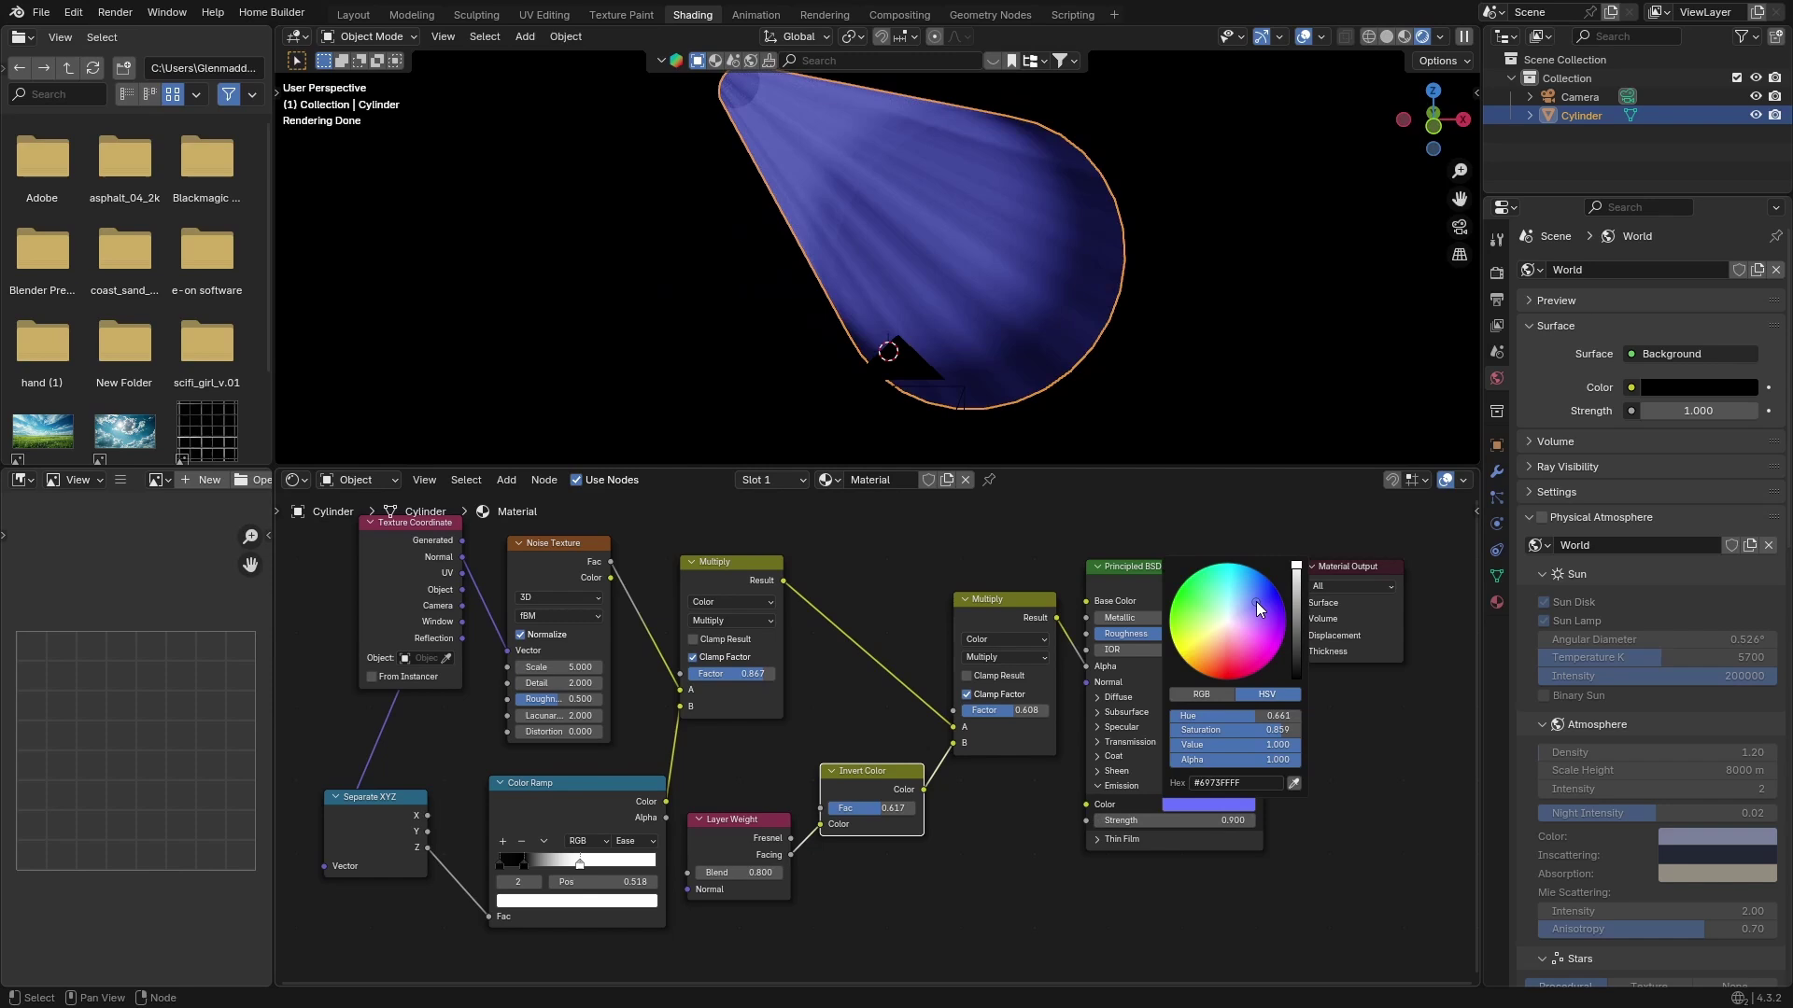
click(1228, 623)
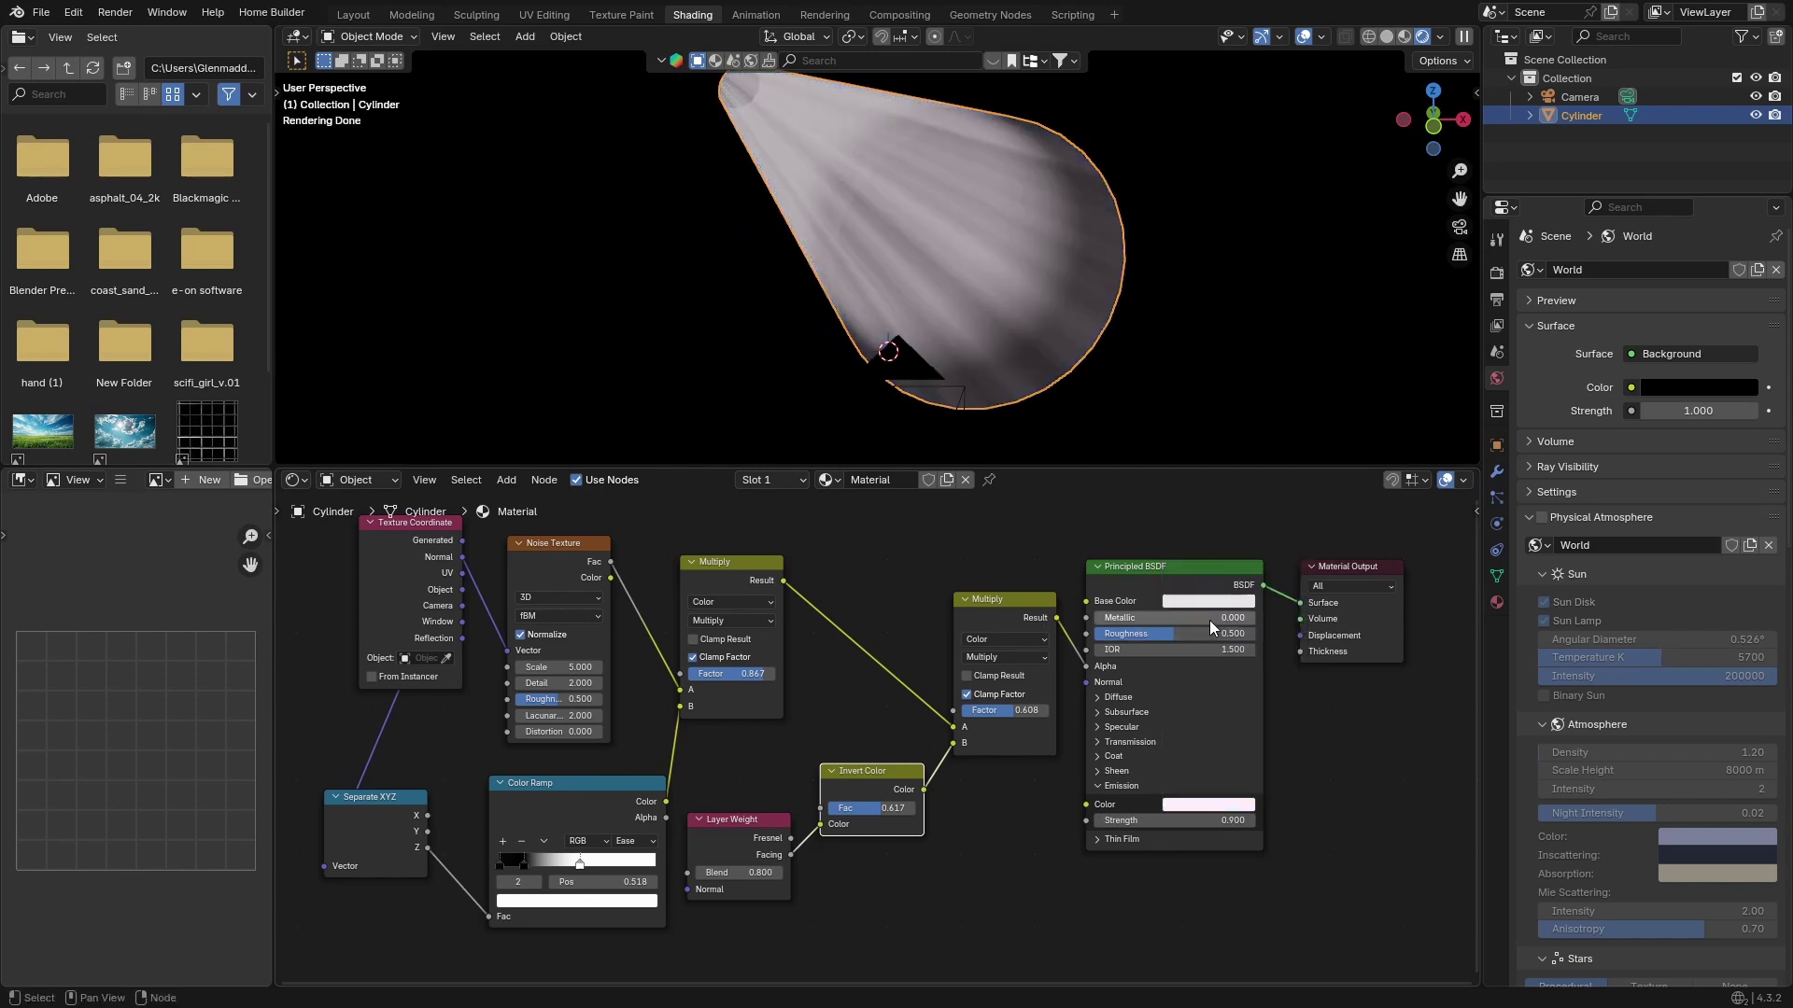